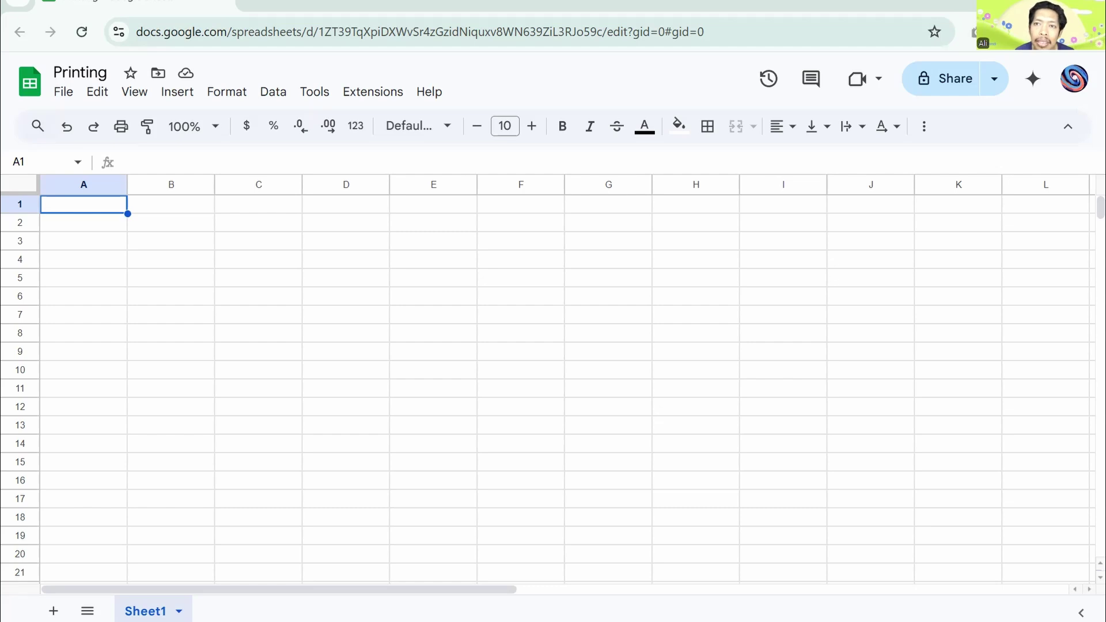
Step: Upload the transaction_data_2025 file from the computer for import into the spreadsheet
left_click(62, 92)
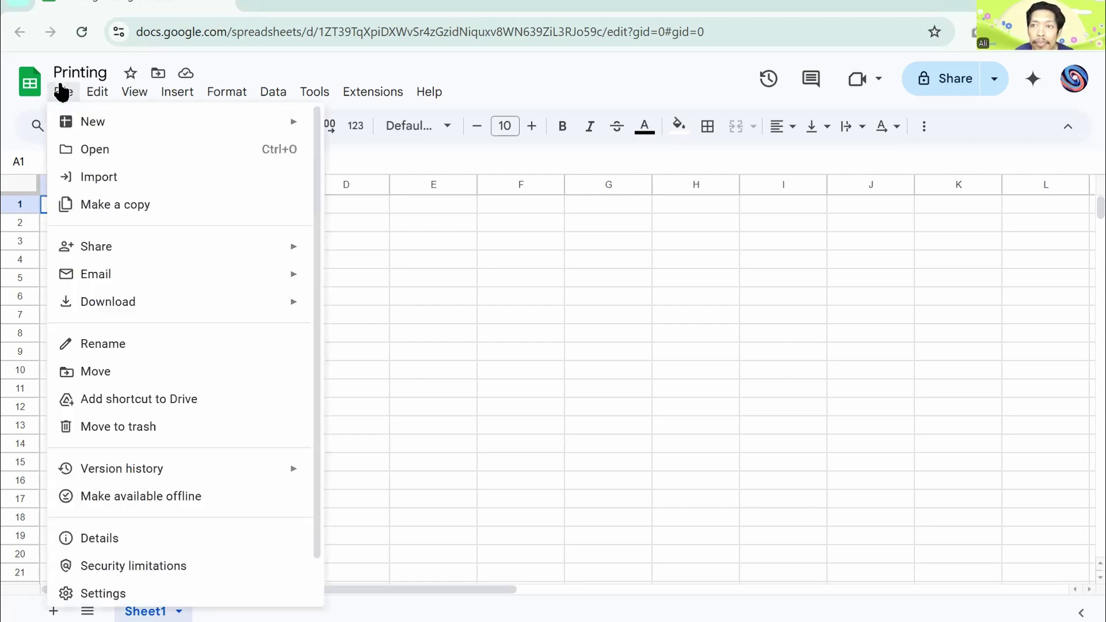
left_click(146, 183)
left_click(473, 178)
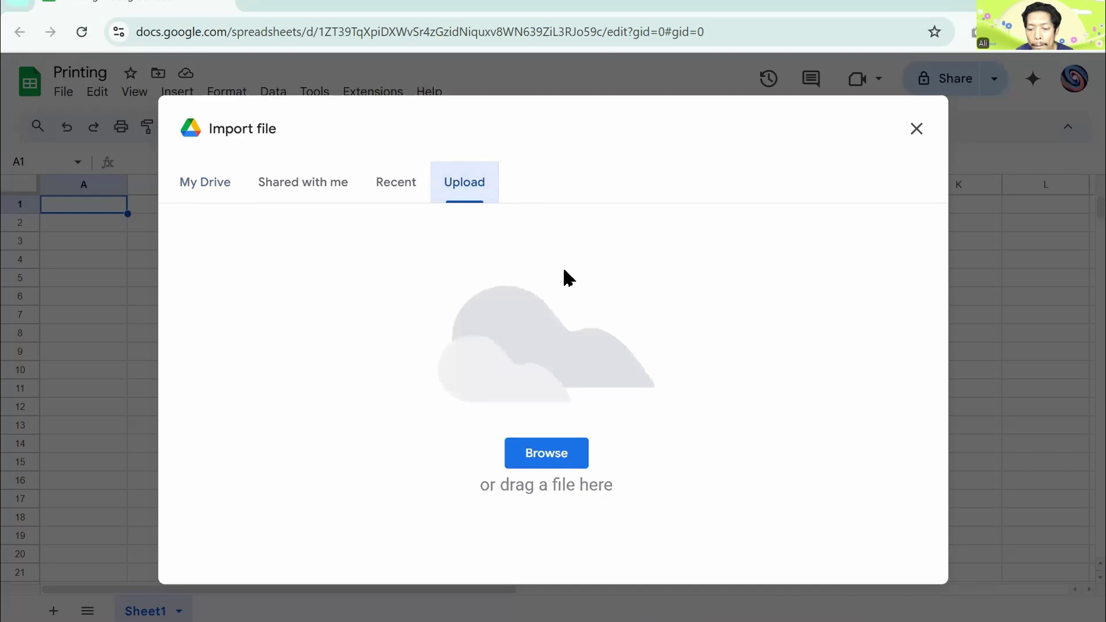
left_click(553, 459)
left_click(257, 167)
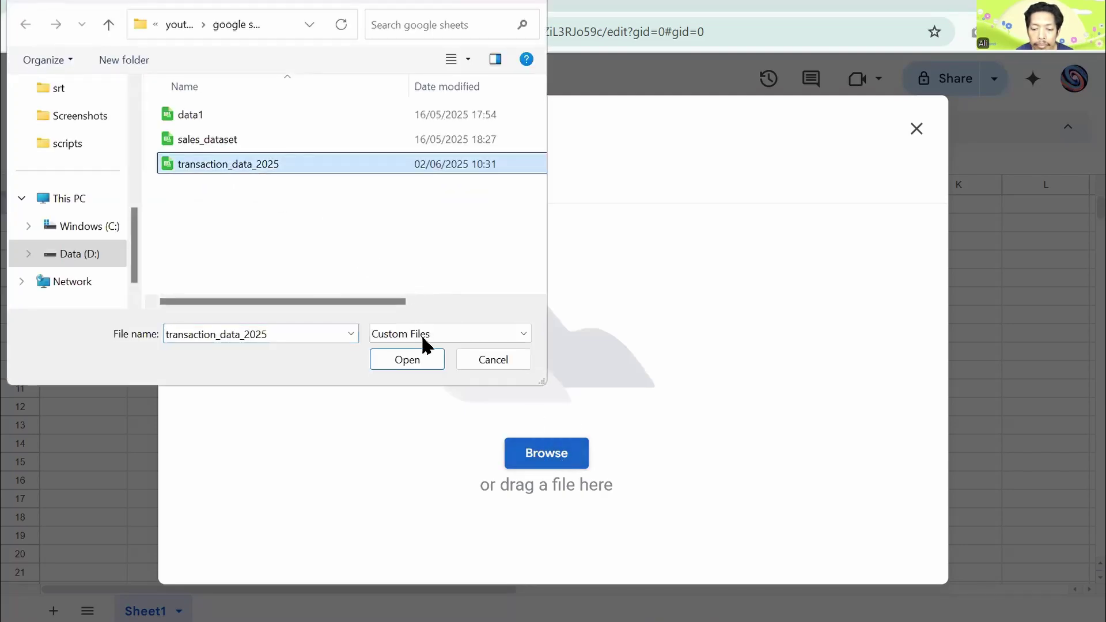
left_click(424, 358)
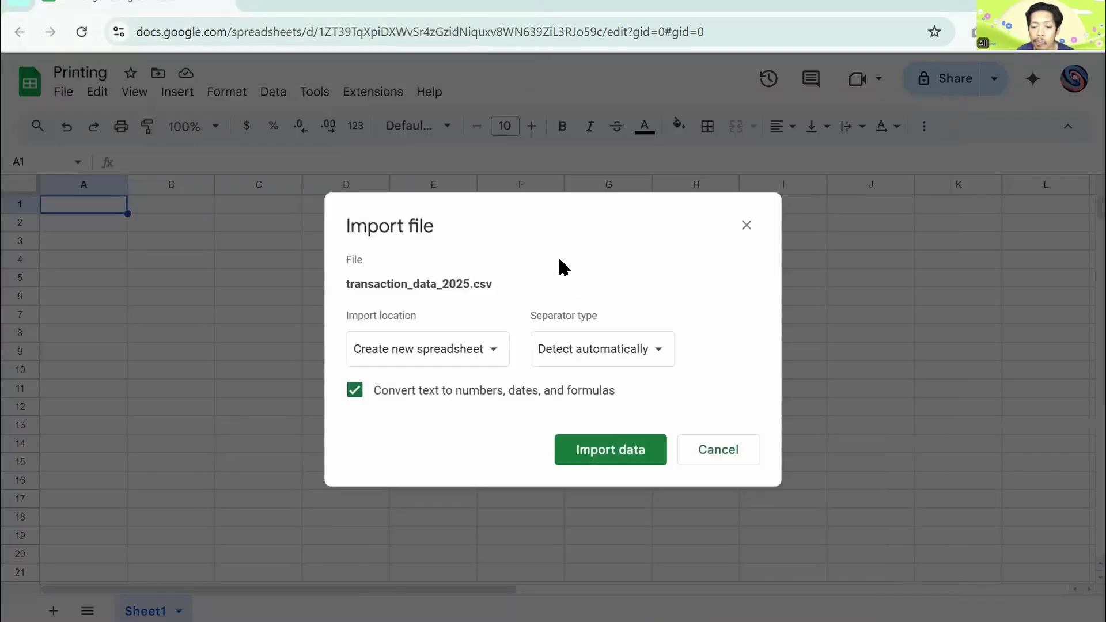
Step: Import the uploaded CSV data with the import location set to Replace current sheet
left_click(494, 352)
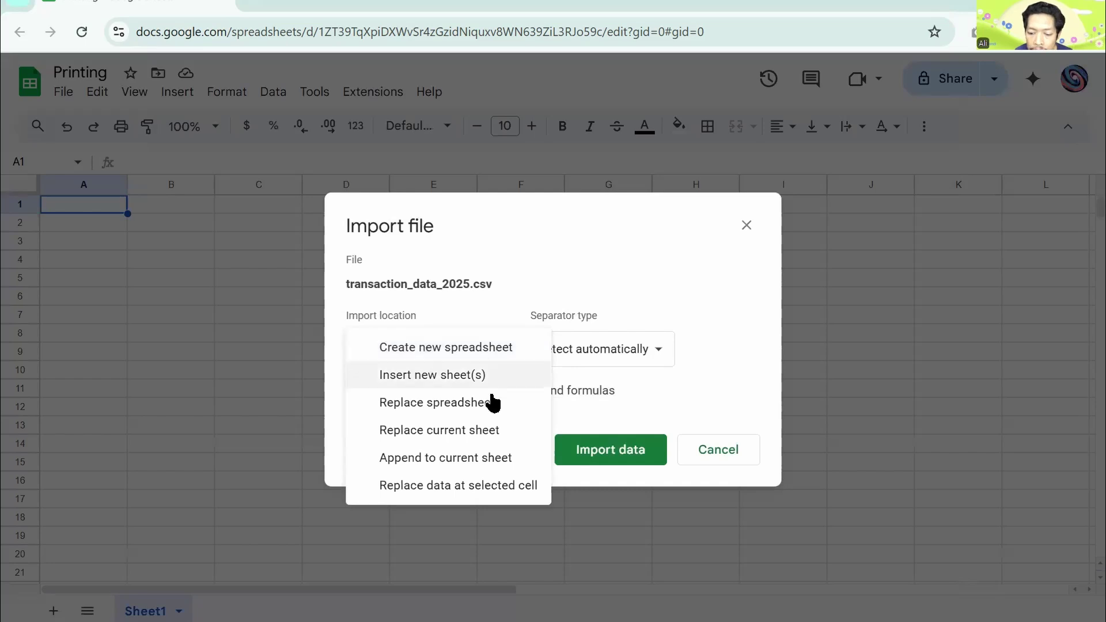
left_click(485, 434)
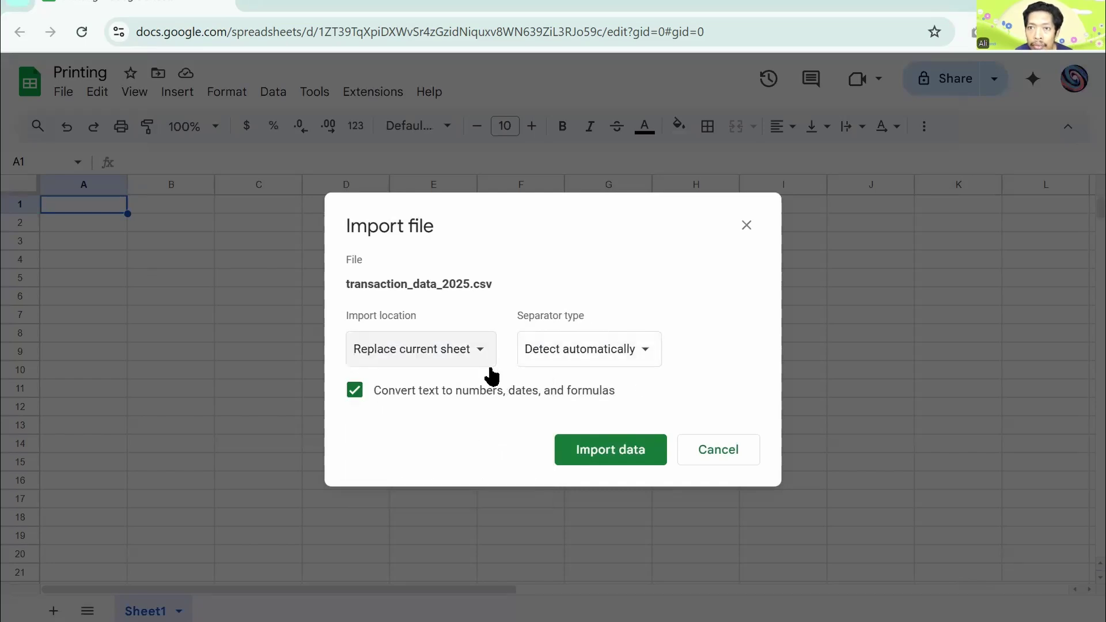
left_click(609, 453)
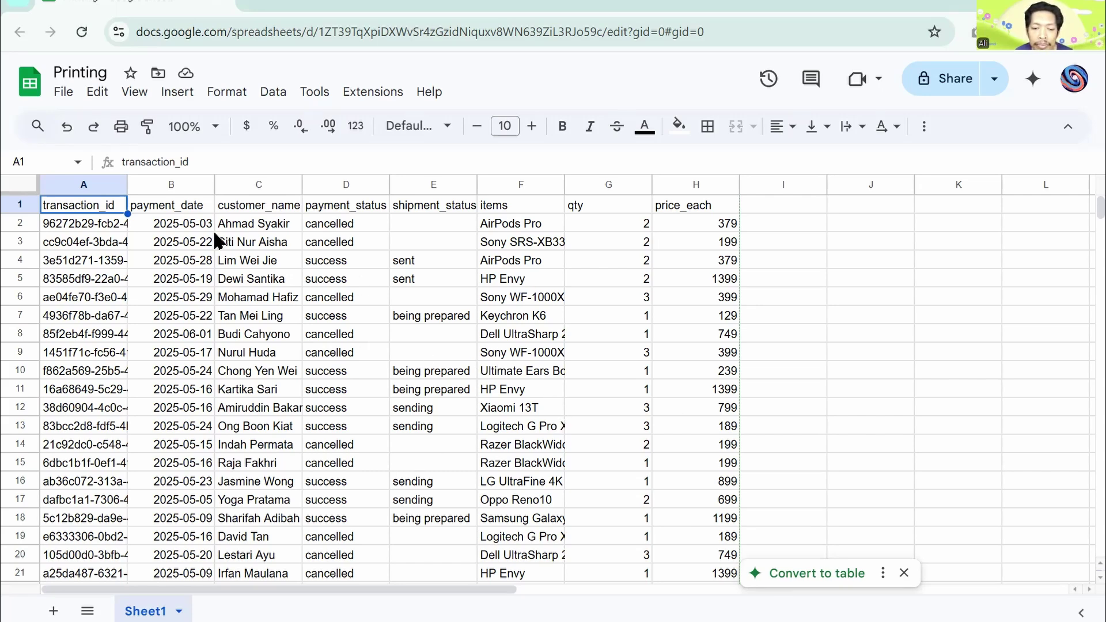
Step: Preview the current sheet's print layout, check how the columns fit on the pages, and return to the sheet without printing
left_click(63, 92)
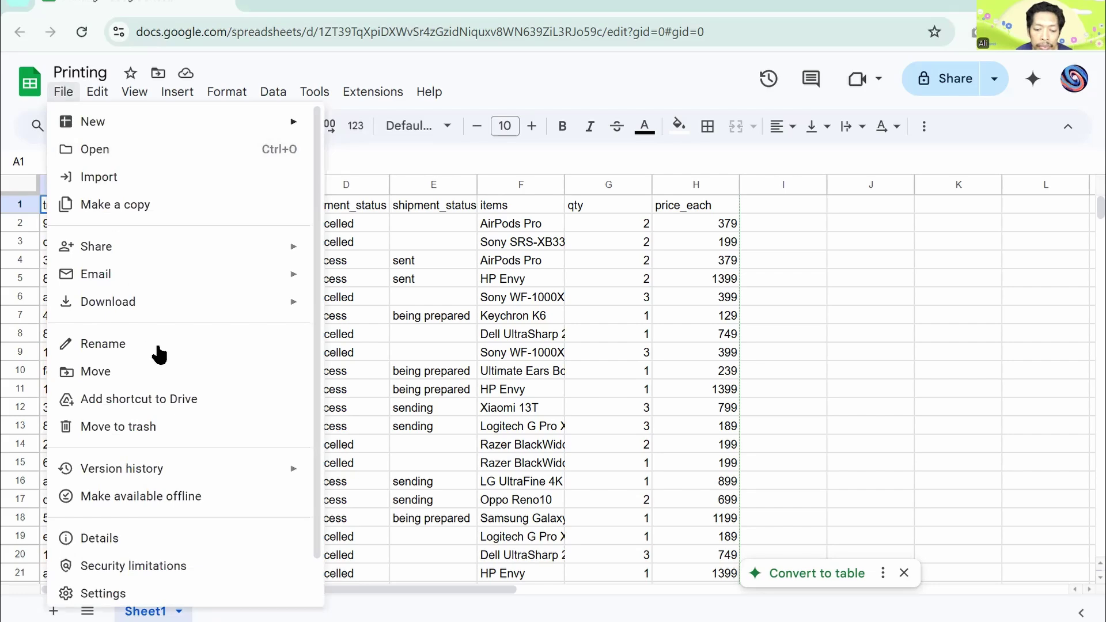
scroll(229, 513, "down", 2)
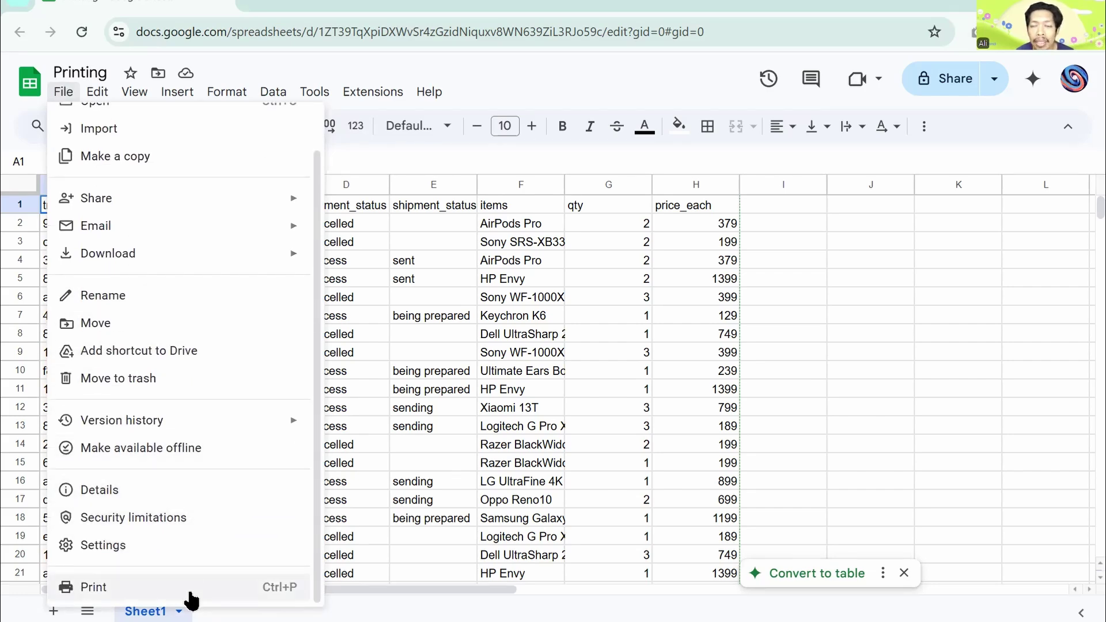
left_click(190, 594)
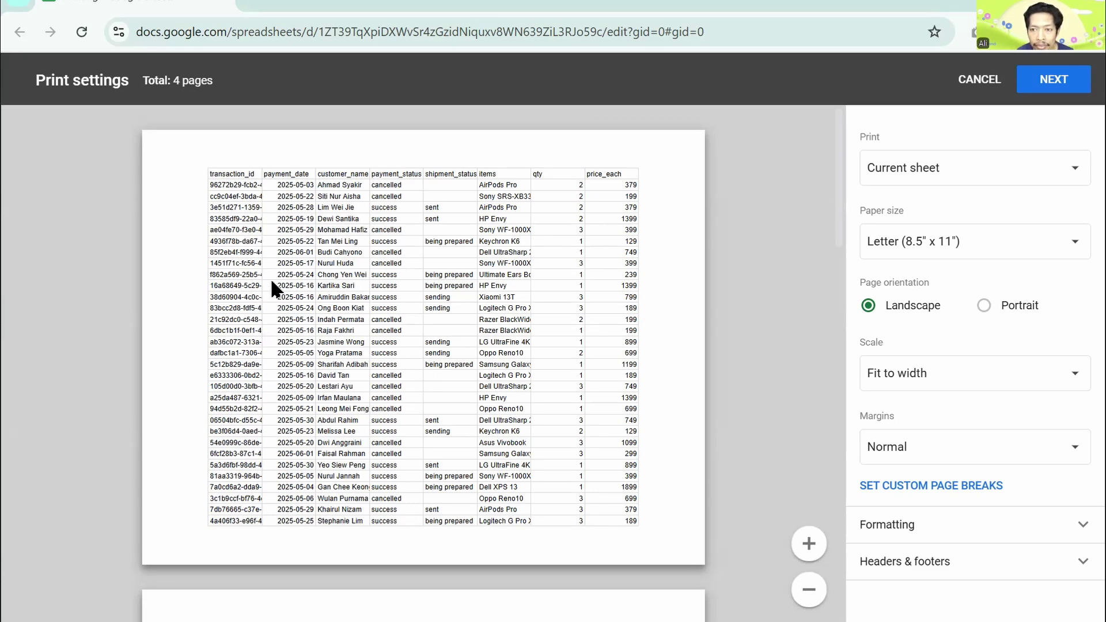
scroll(417, 419, "down", 4)
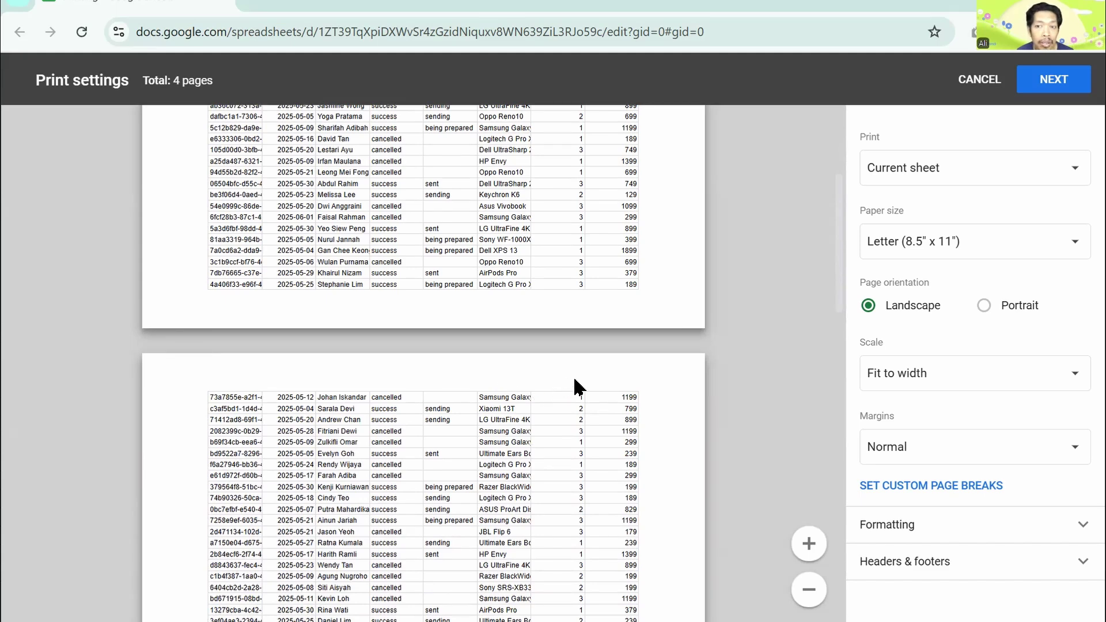
scroll(588, 386, "up", 4)
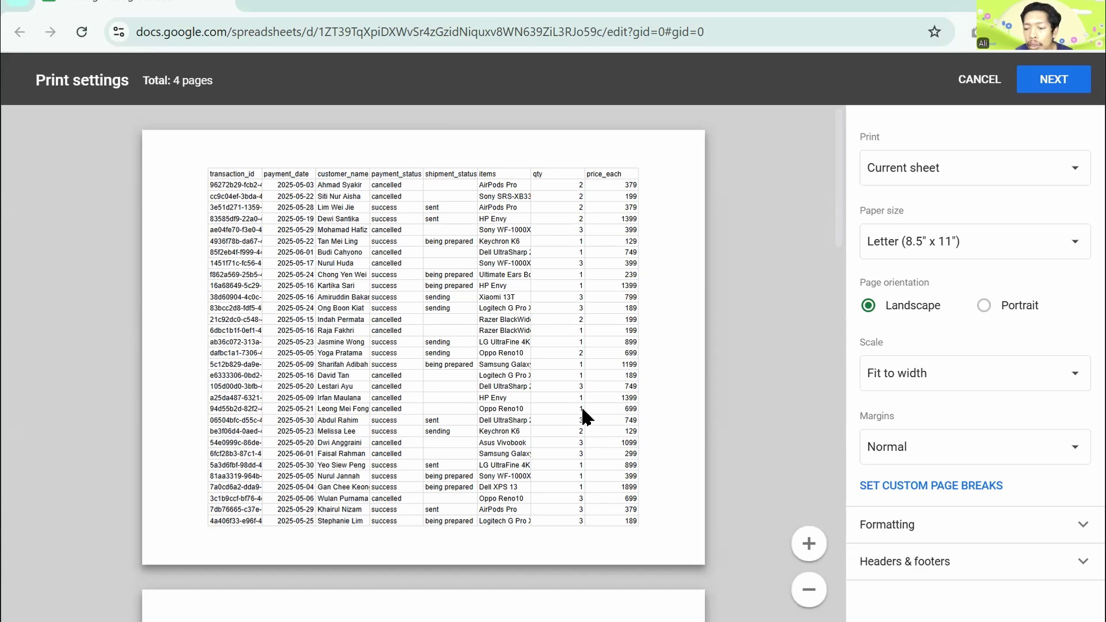
left_click(978, 79)
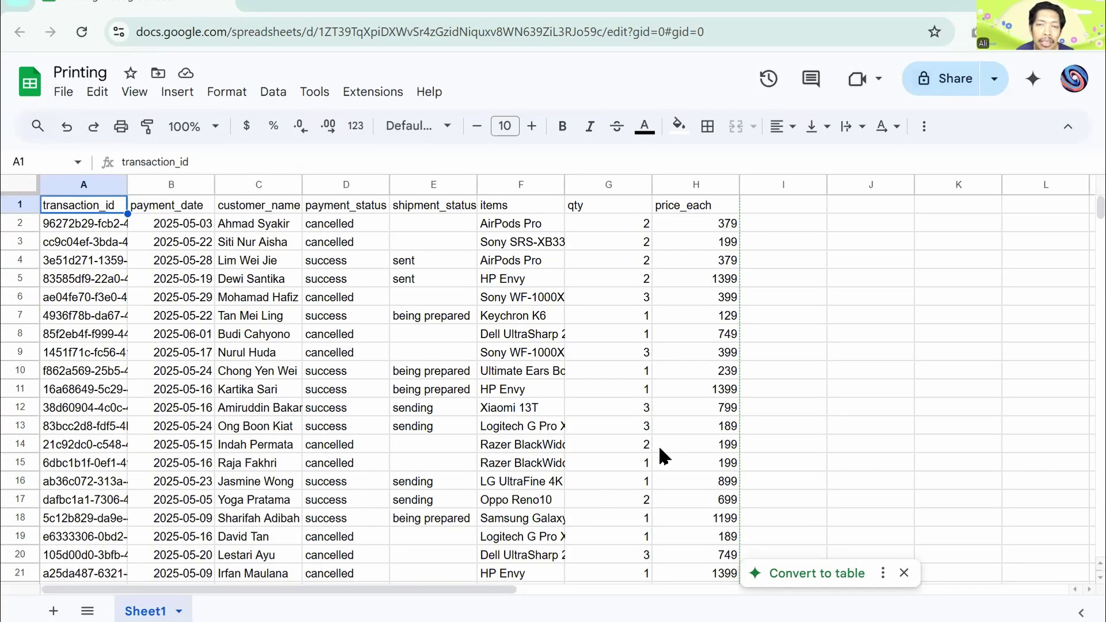
Step: Rename the header in cell G1 to "quantity"
left_click(609, 206)
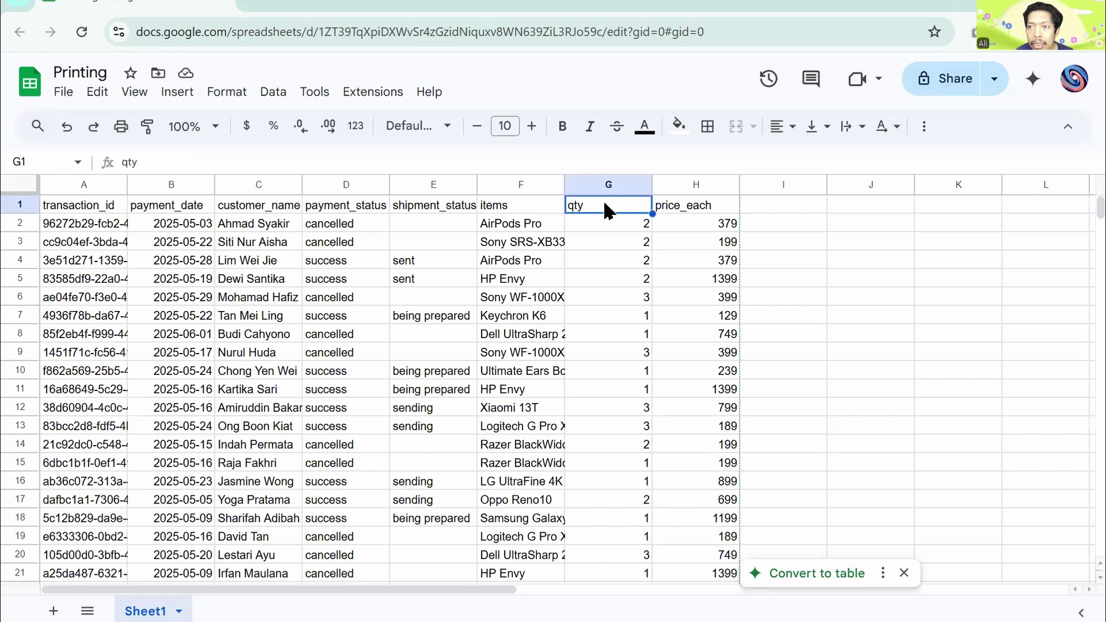
type("quantity")
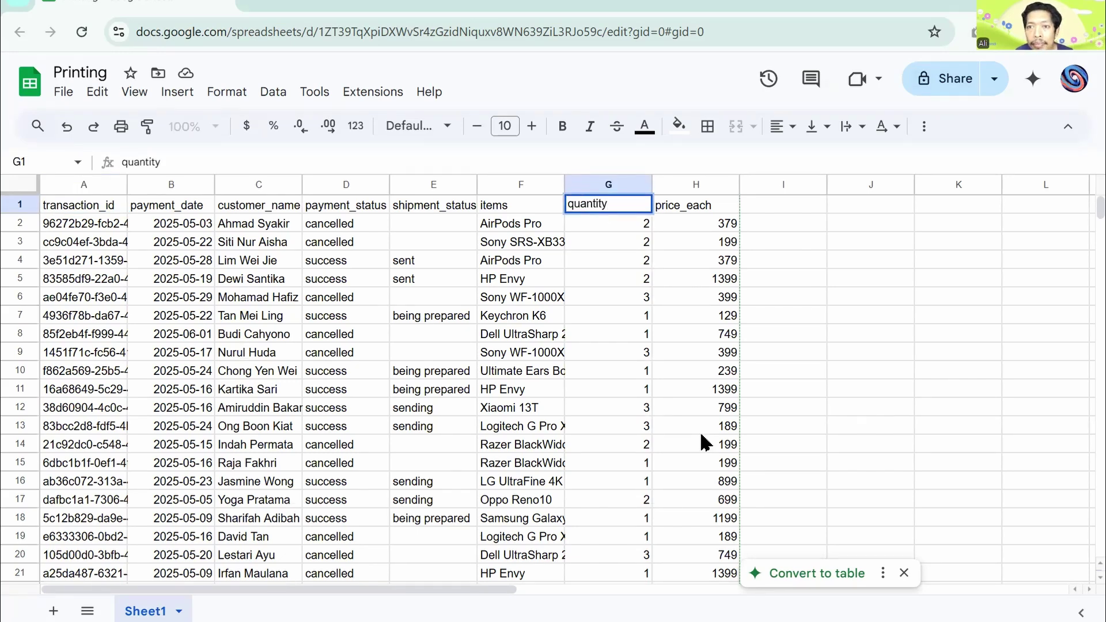
key("Return")
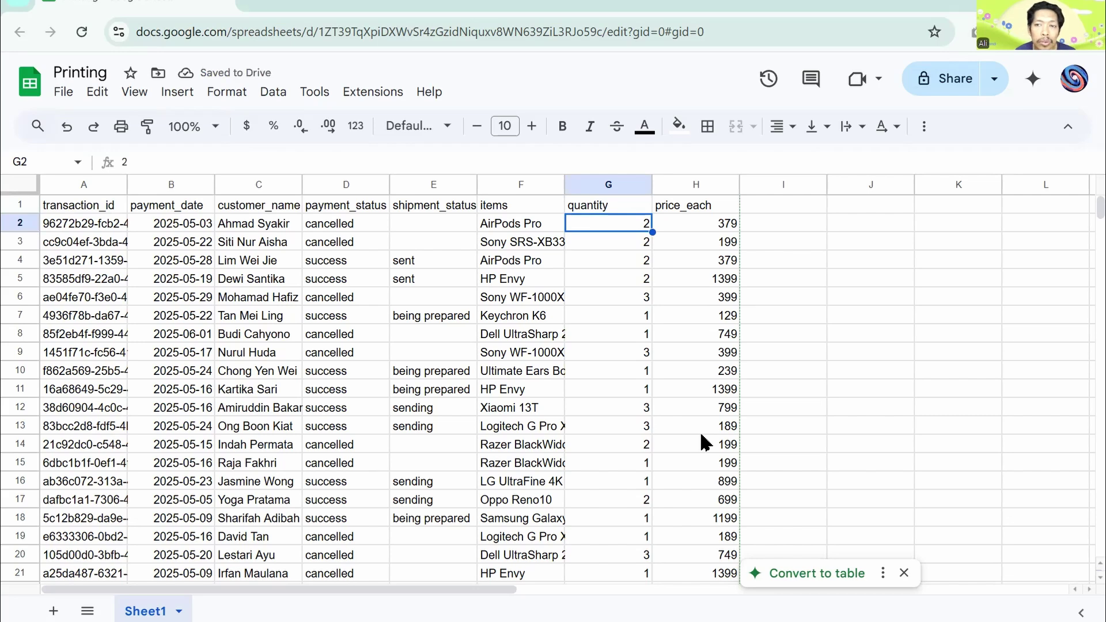
Step: Format the header cells A1:H1 in bold Poppins with centered horizontal alignment
left_click(86, 206)
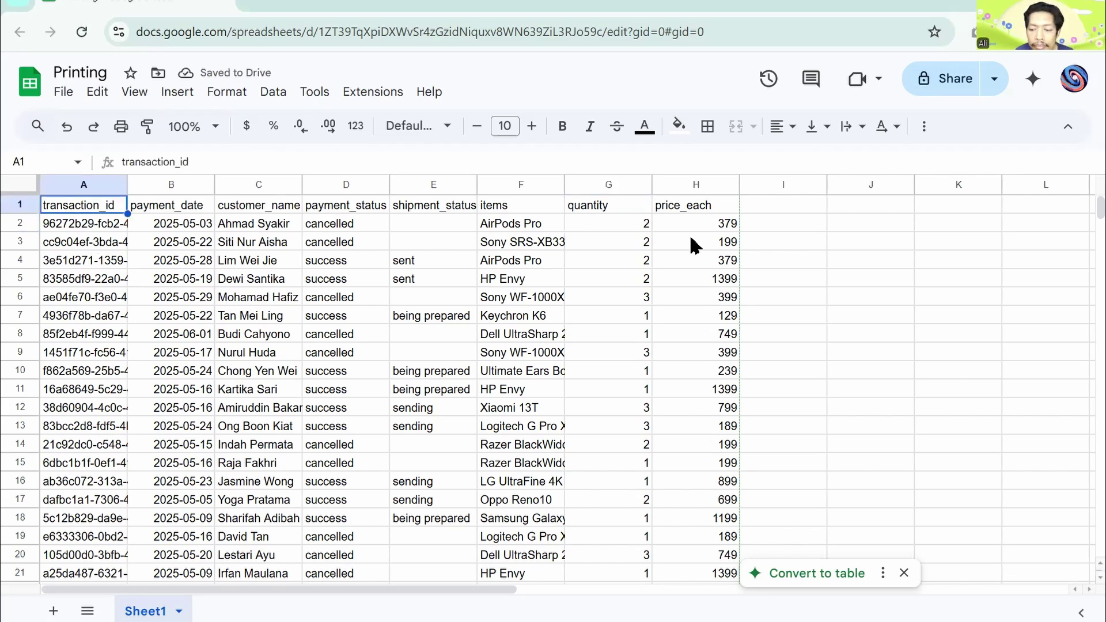
left_click(718, 208, "shift")
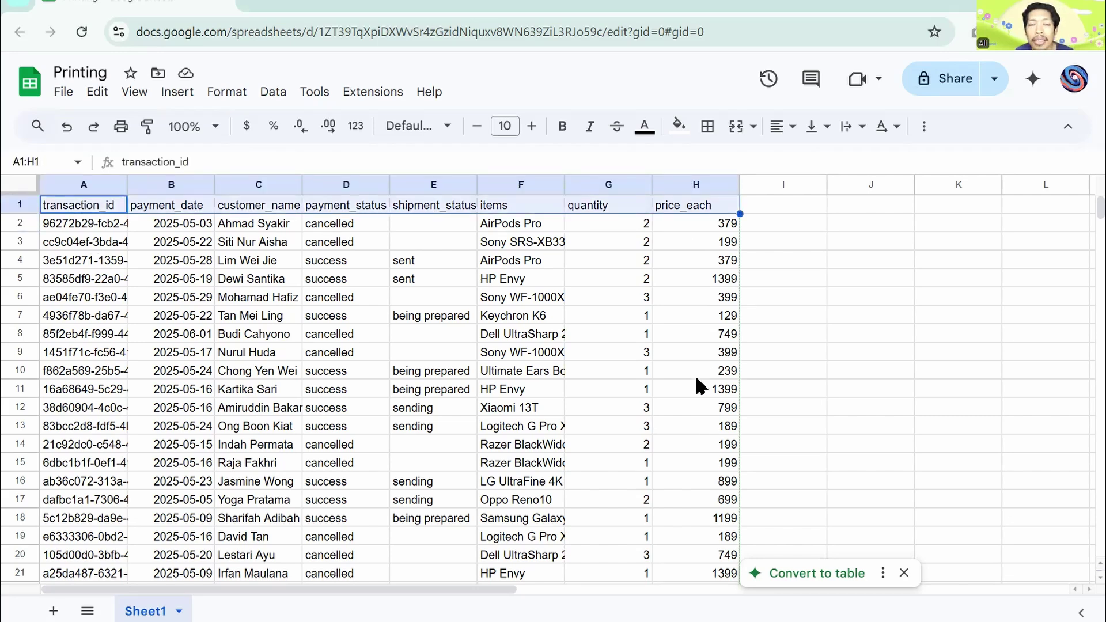
left_click(421, 127)
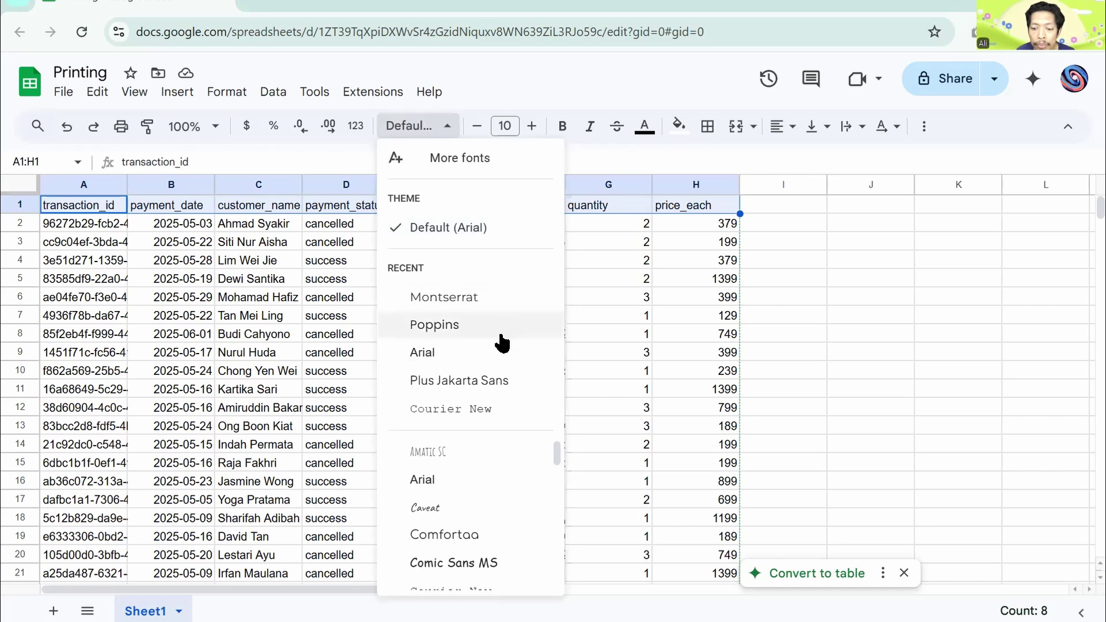
left_click(457, 325)
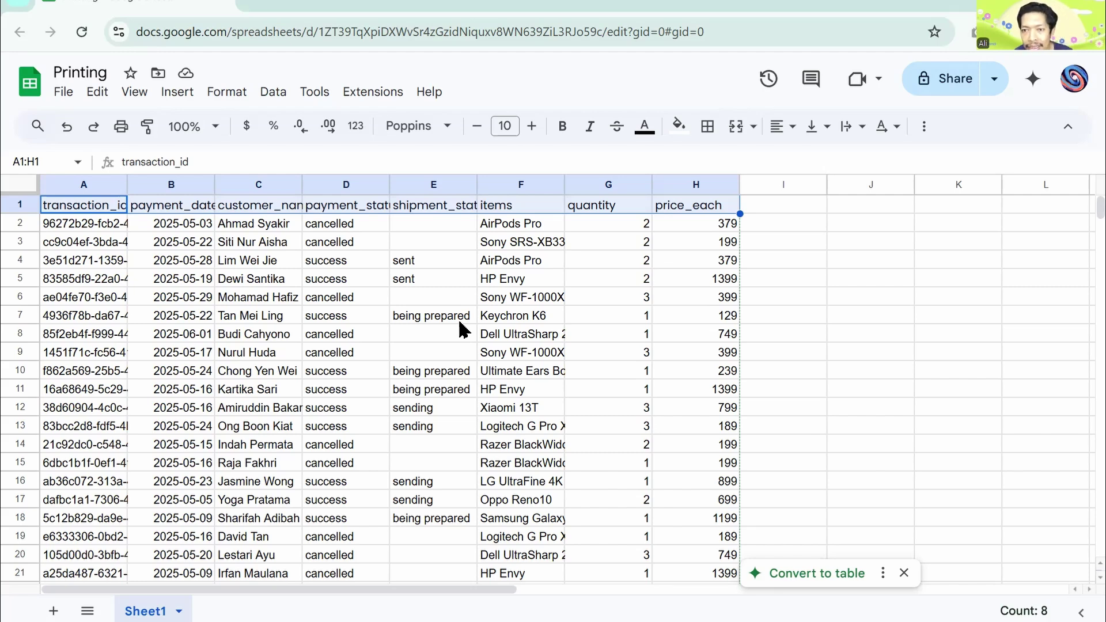
left_click(563, 125)
left_click(779, 126)
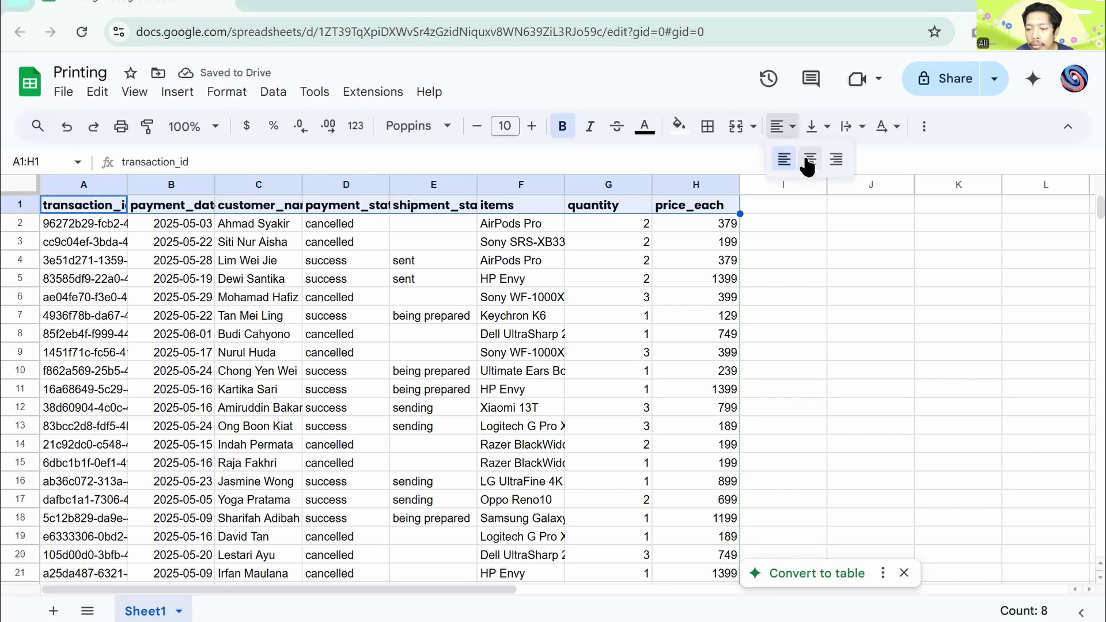
left_click(807, 157)
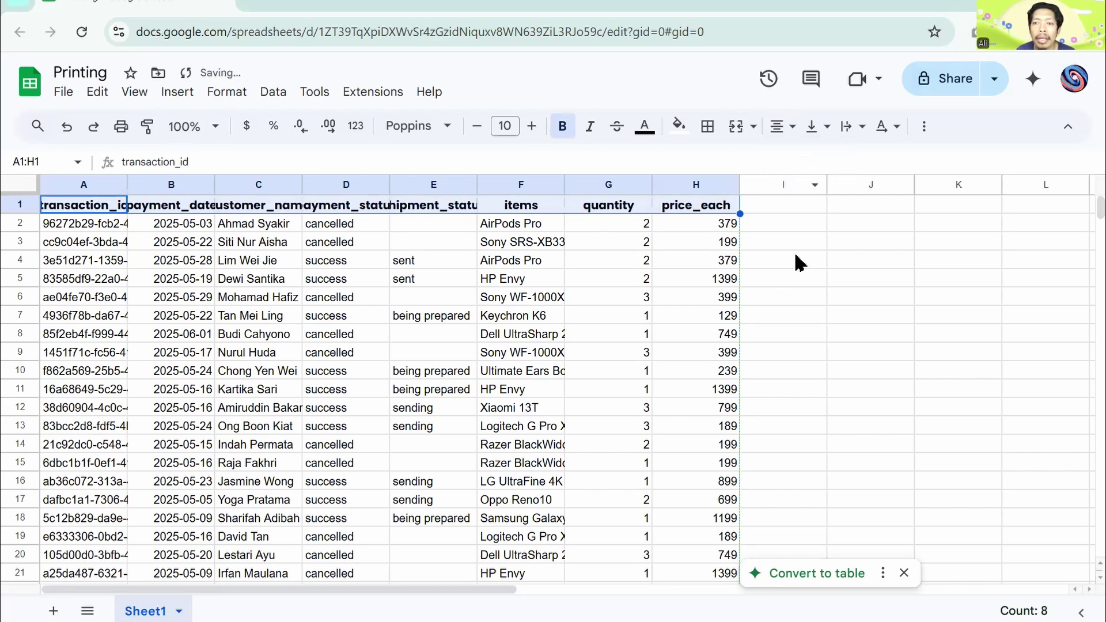
Step: Give the header cells A1:H1 a very dark teal fill and white text
left_click(678, 128)
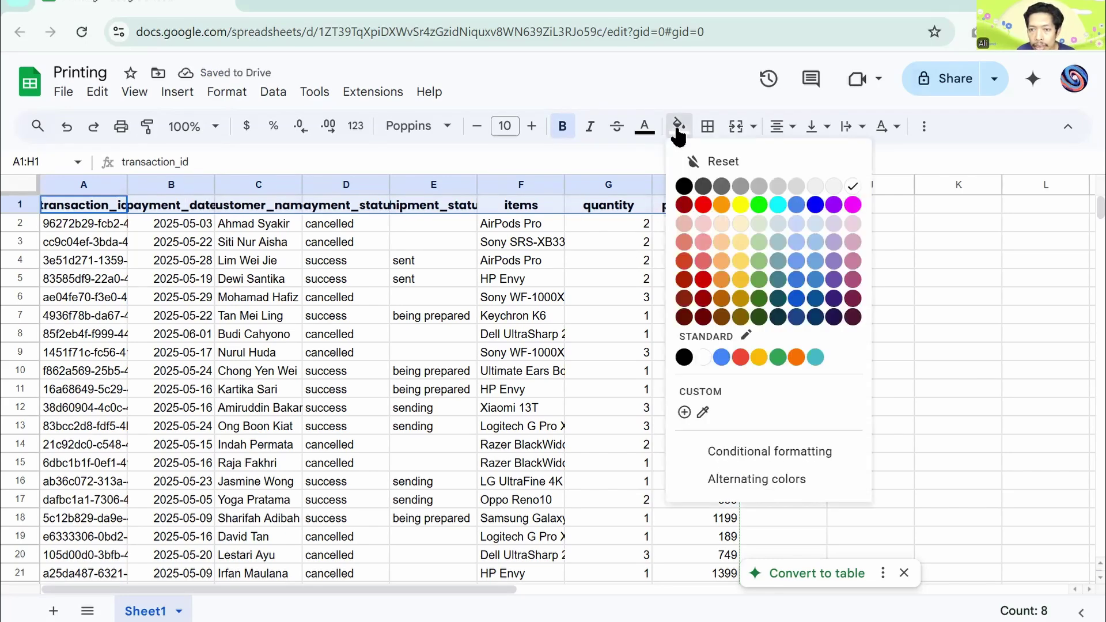
left_click(777, 318)
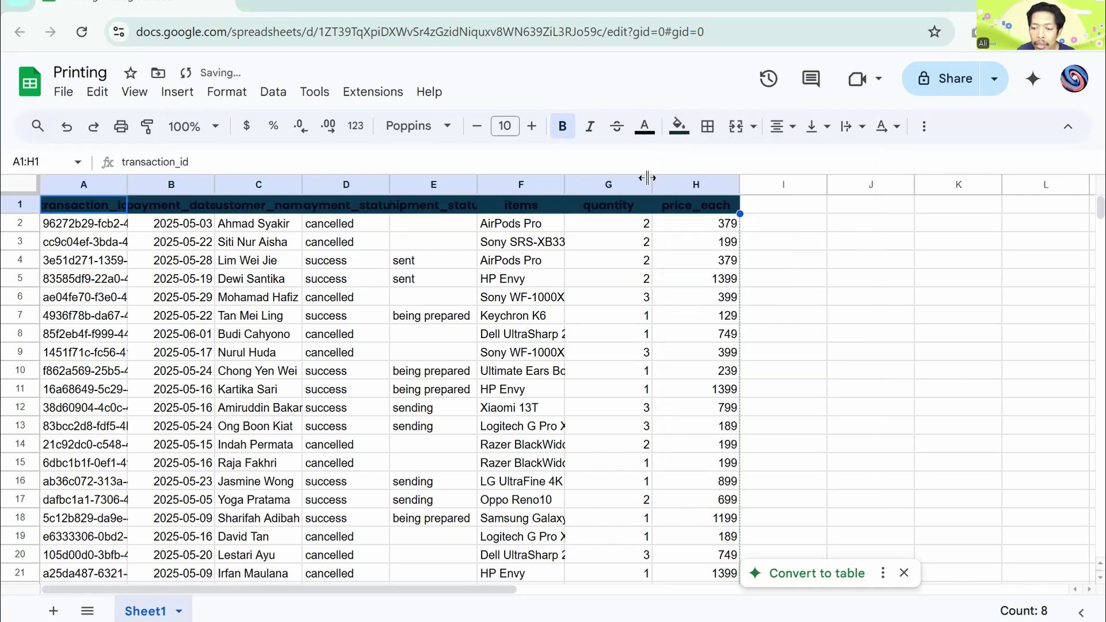
left_click(642, 128)
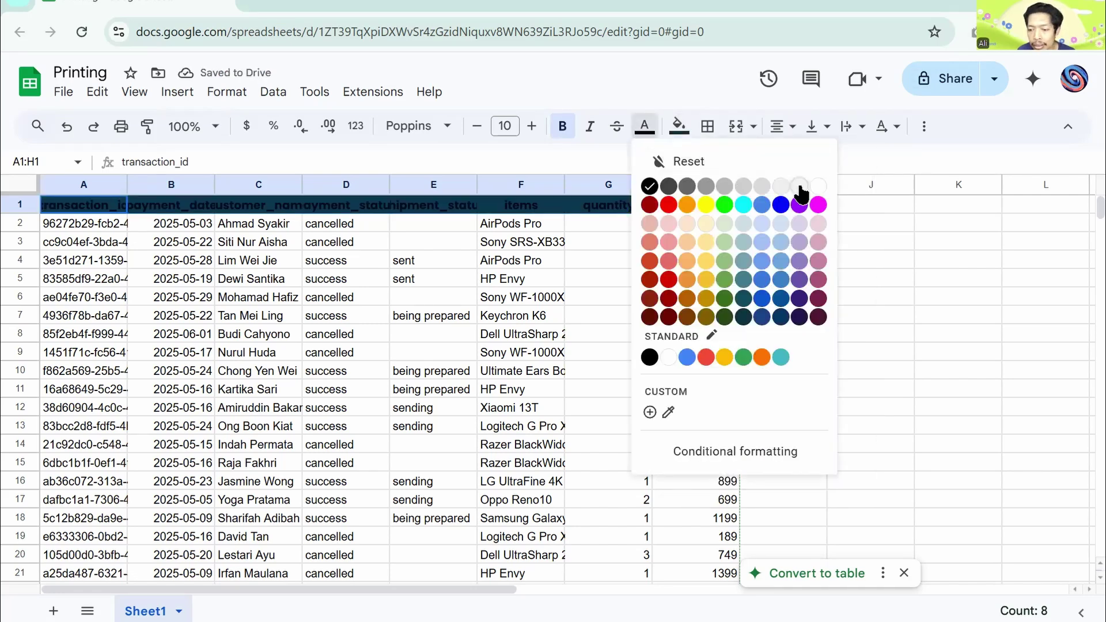
left_click(814, 191)
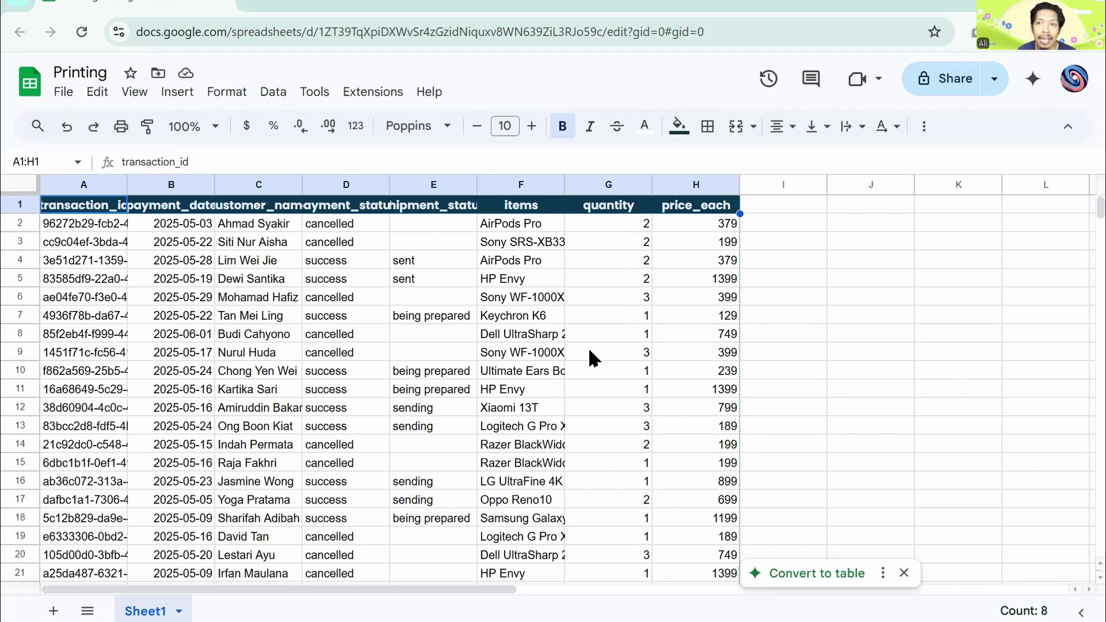
Step: Change the font of the header cells A1:H1 to Montserrat
left_click(405, 131)
left_click(469, 333)
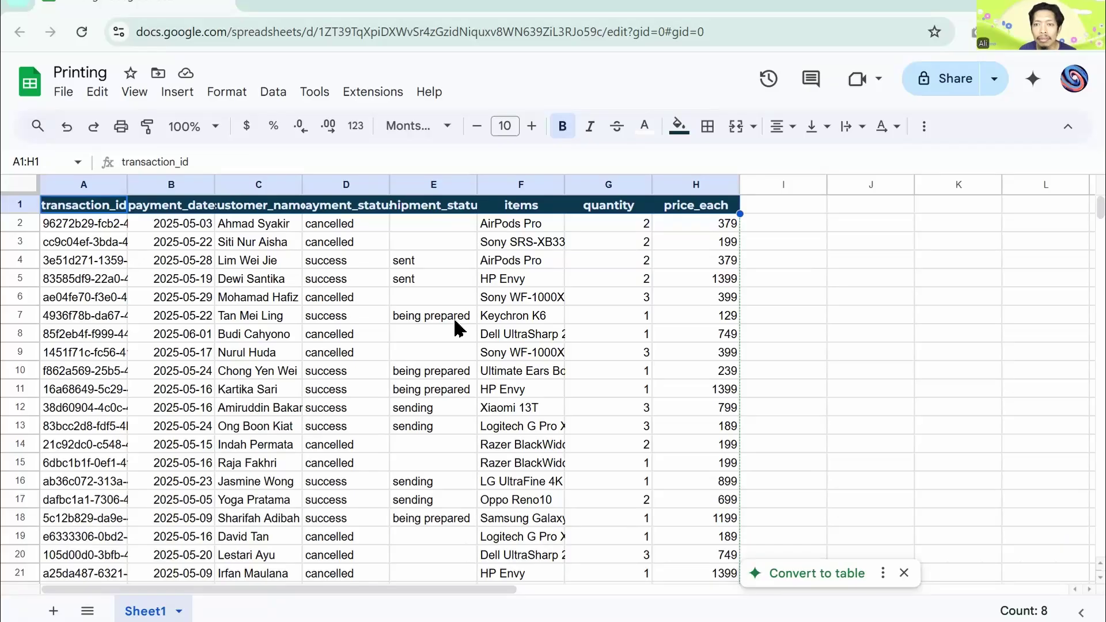
left_click(810, 593)
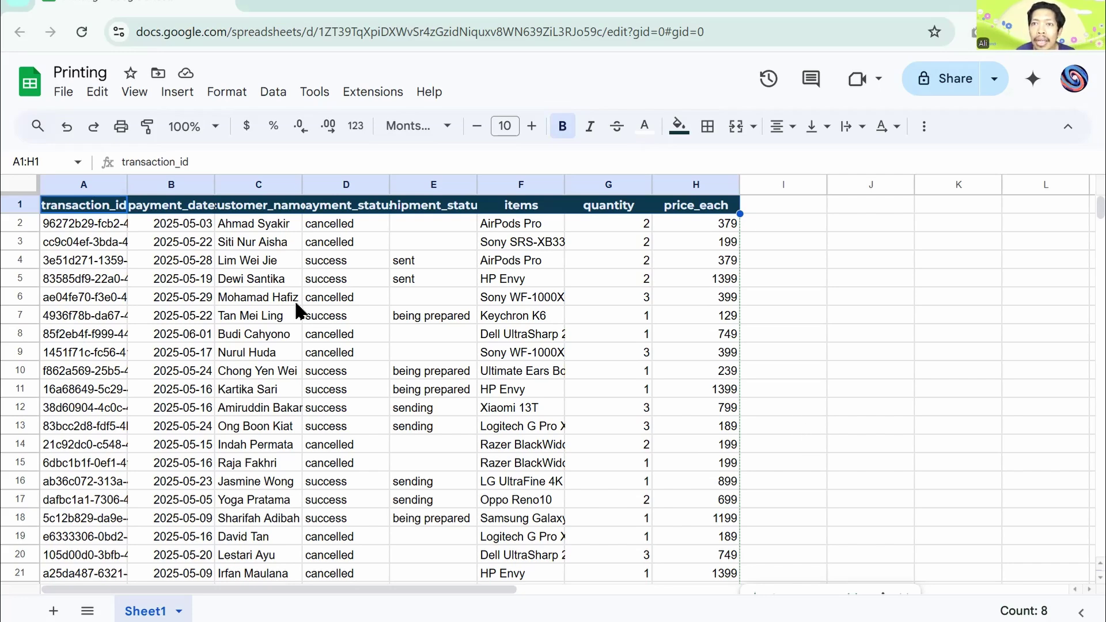
Step: Resize columns A to H to fit their data, then deselect them
left_click(82, 185)
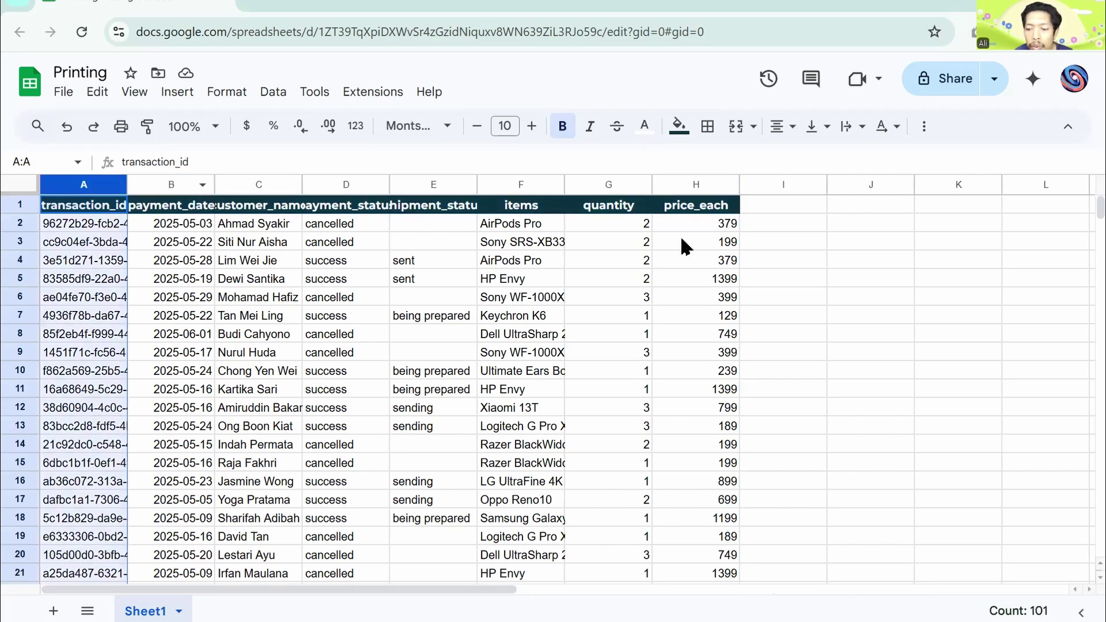
left_click(695, 186, "shift")
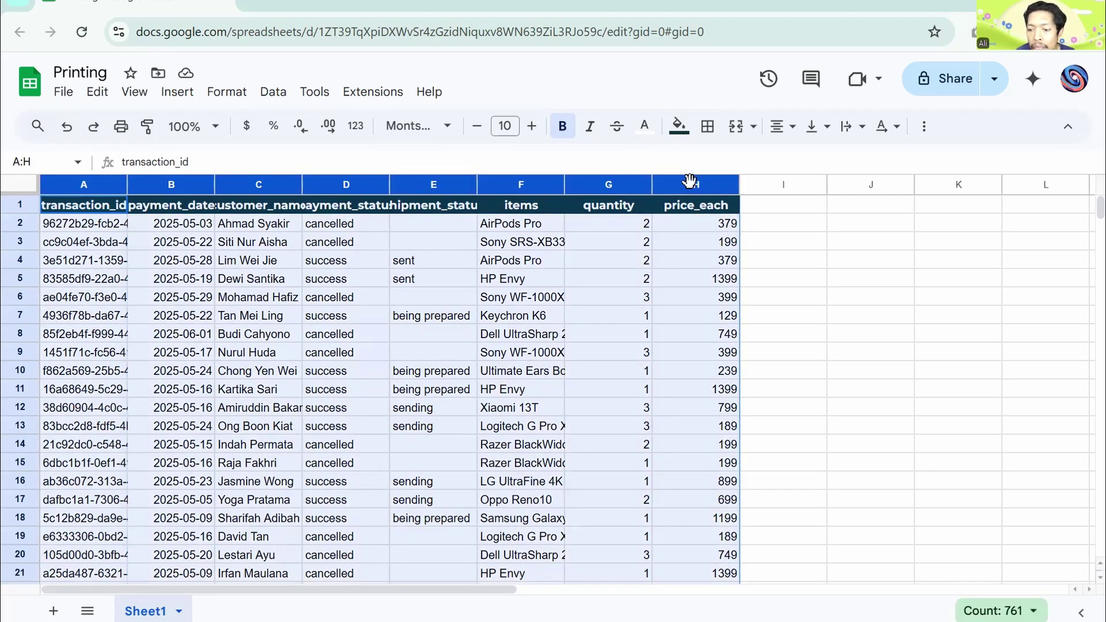
right_click(689, 182)
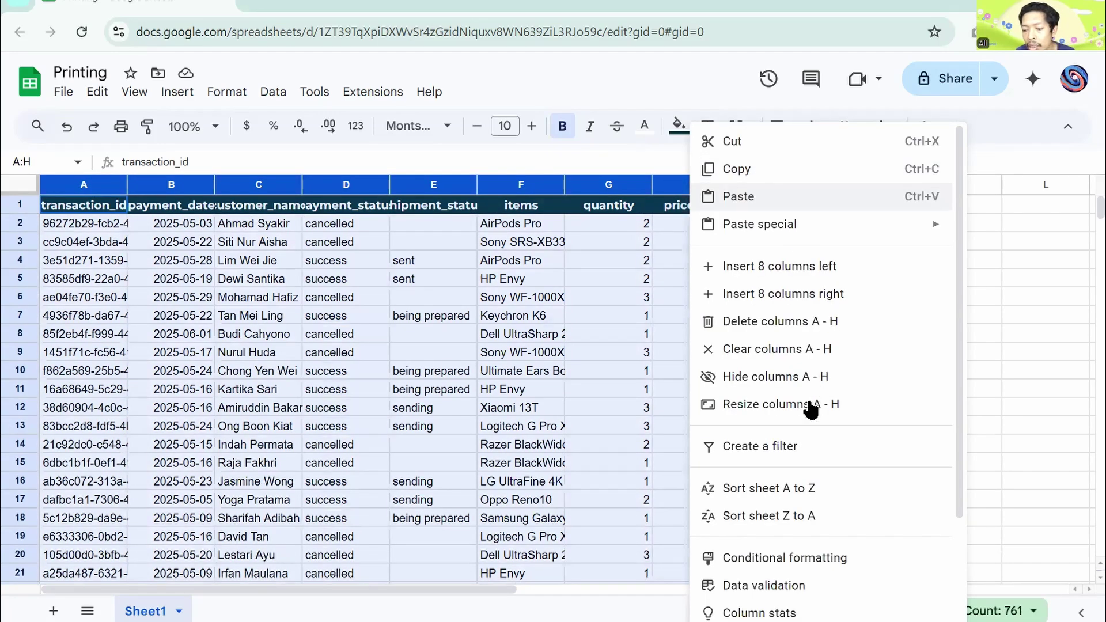
left_click(773, 404)
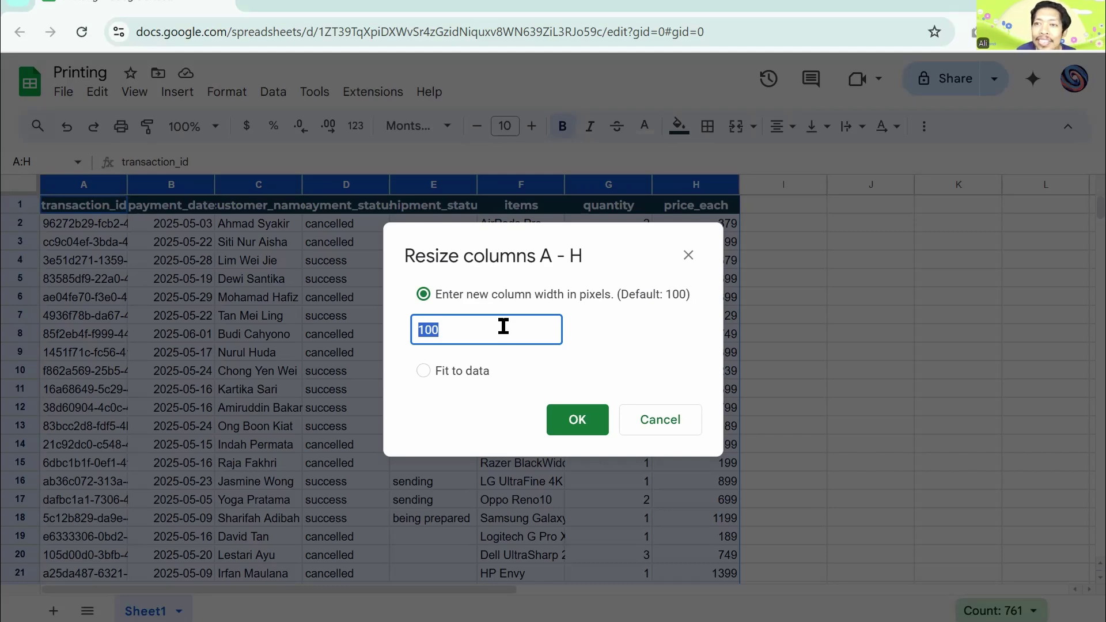
left_click(425, 371)
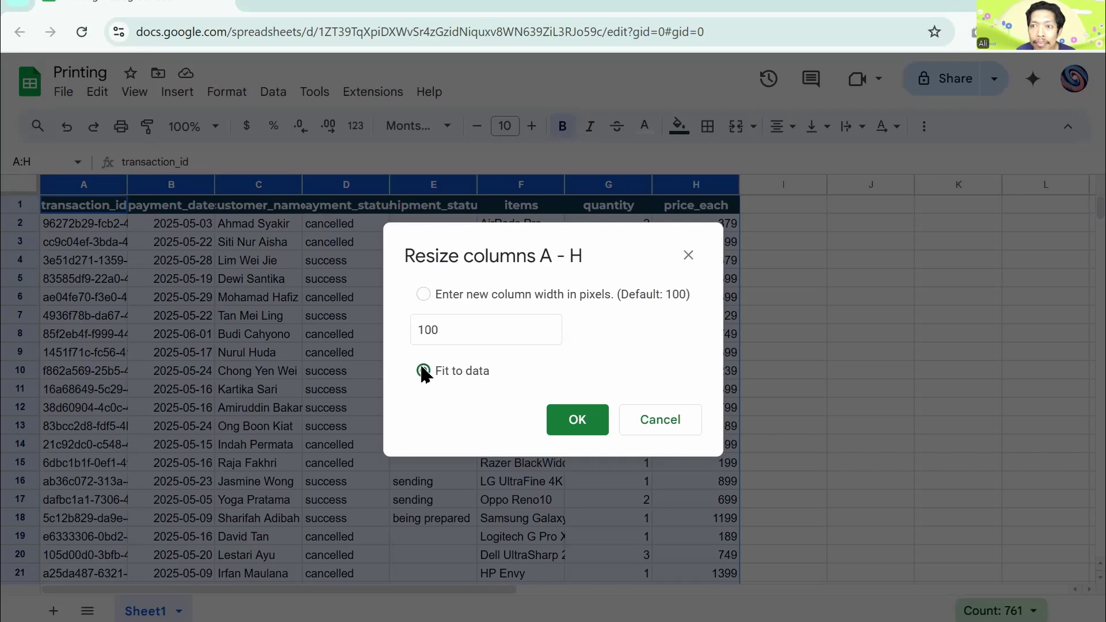
left_click(583, 425)
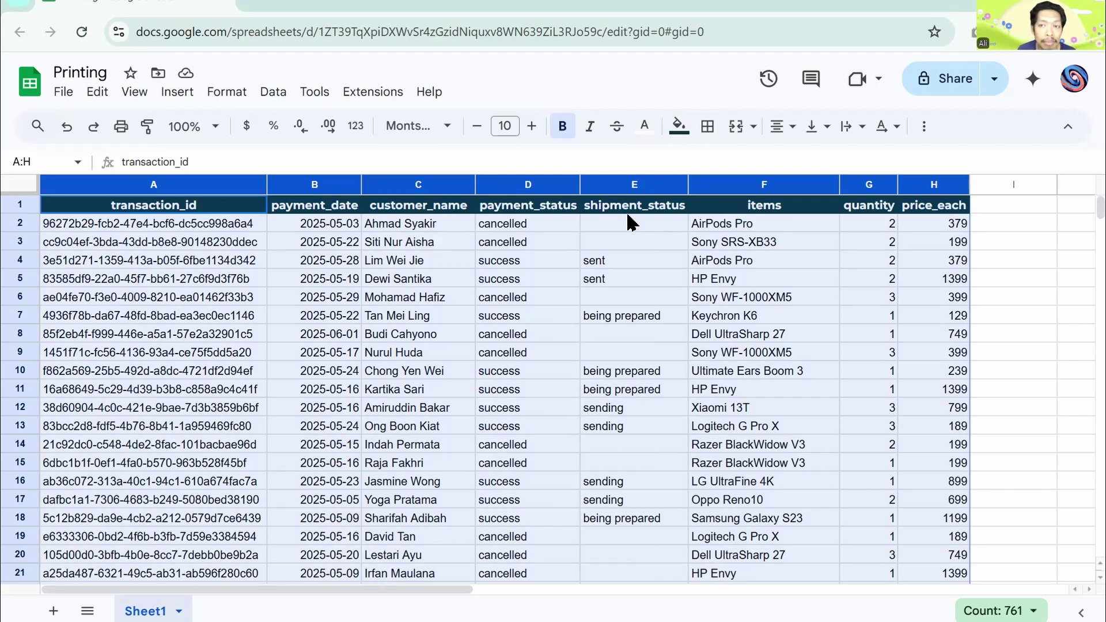
left_click(403, 298)
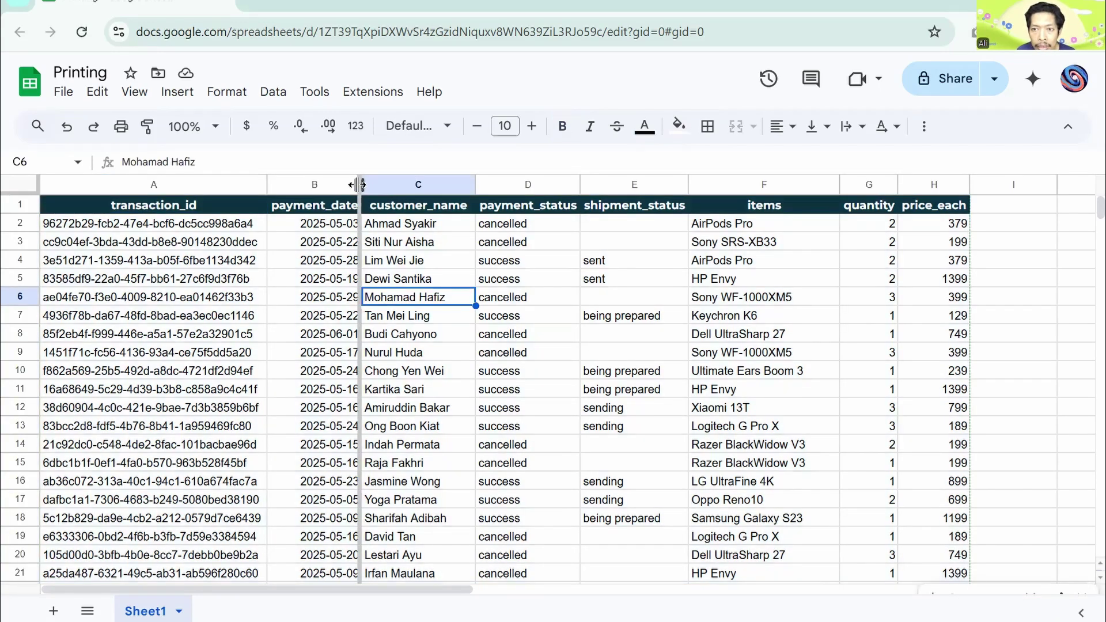
Step: Narrow column B by hand, then fit its width back to the payment_date data
left_click_drag(357, 184, 320, 184)
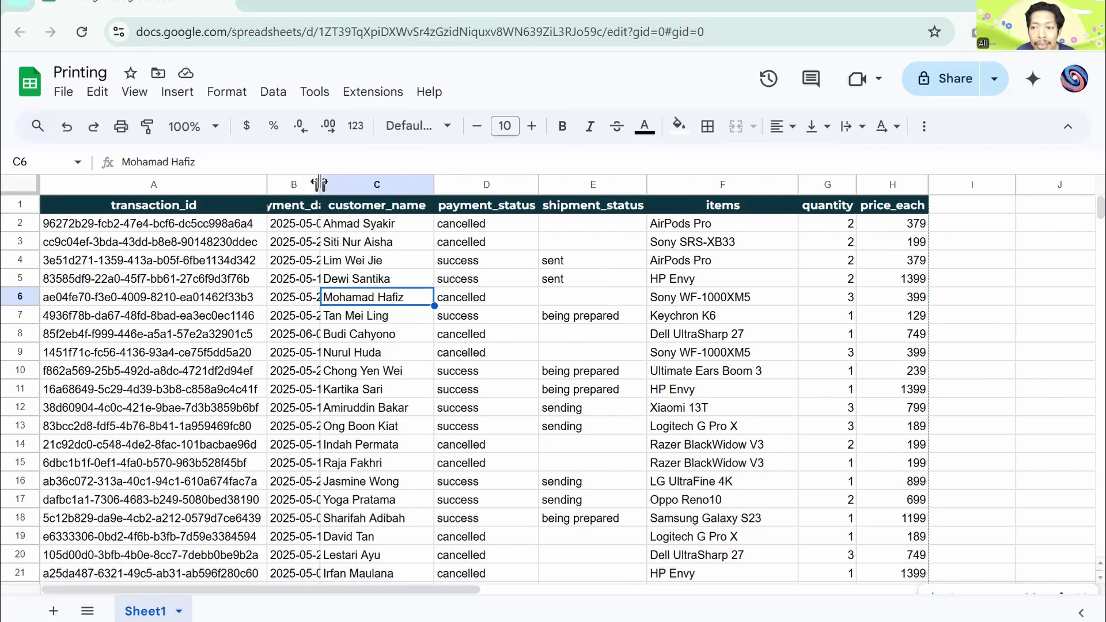
double_click(320, 184)
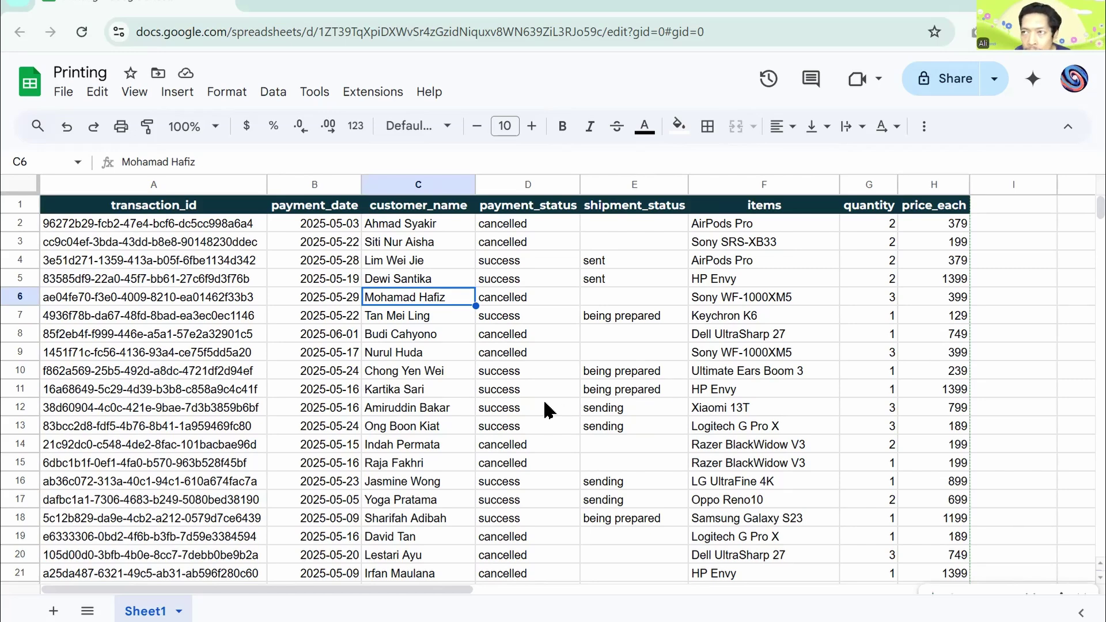
Step: Freeze row 1 so that the header stays in place while the transaction rows scroll
scroll(527, 402, "down", 3)
scroll(501, 386, "down", 1)
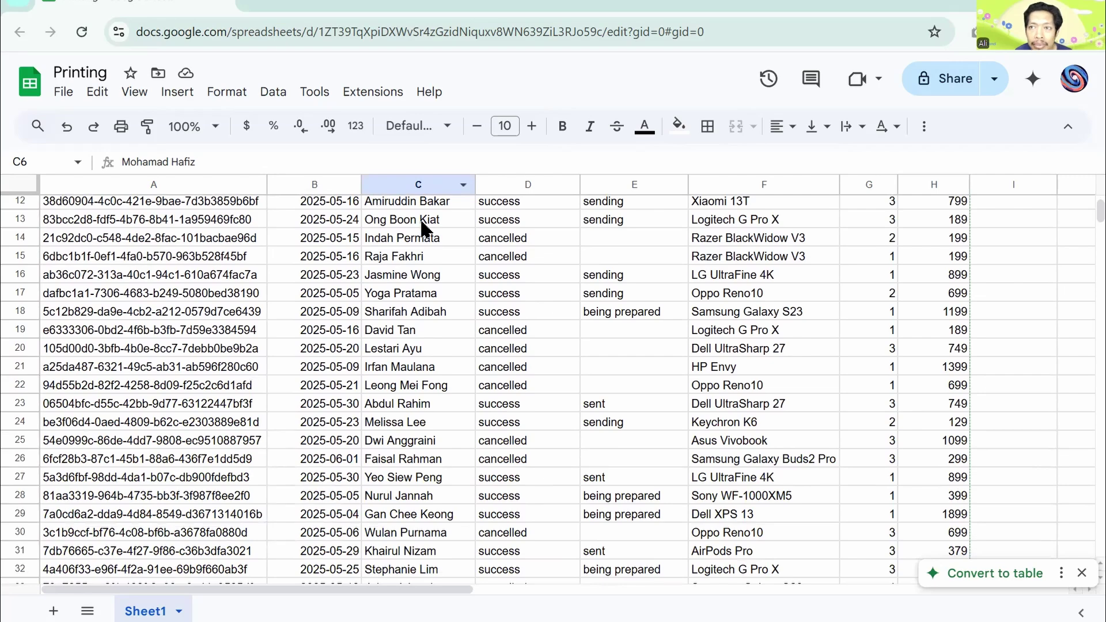
scroll(476, 365, "up", 4)
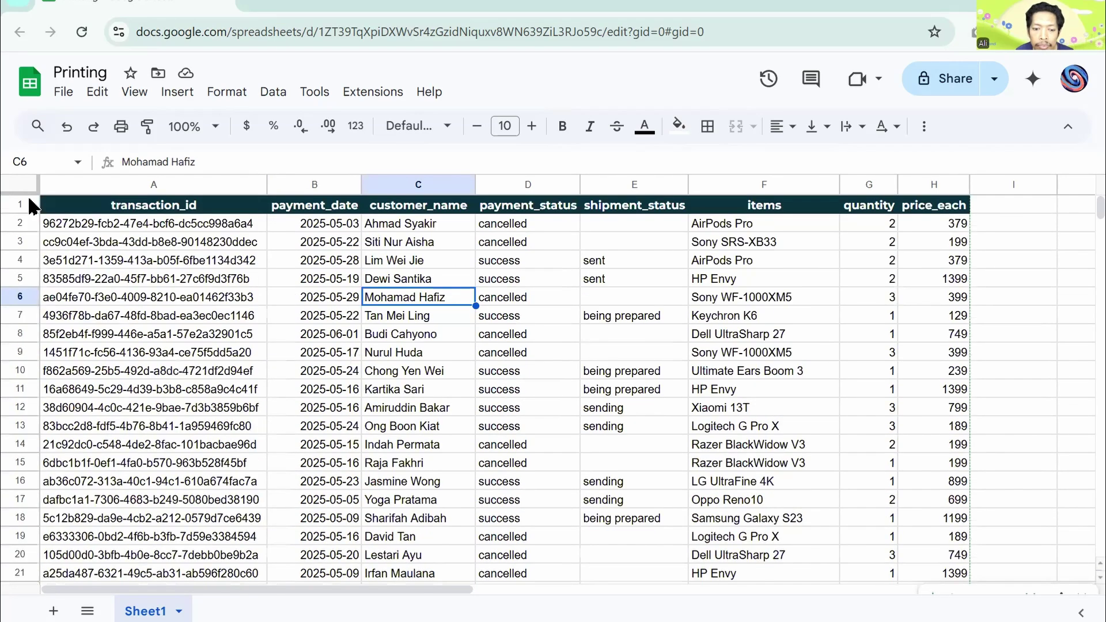
left_click(15, 203)
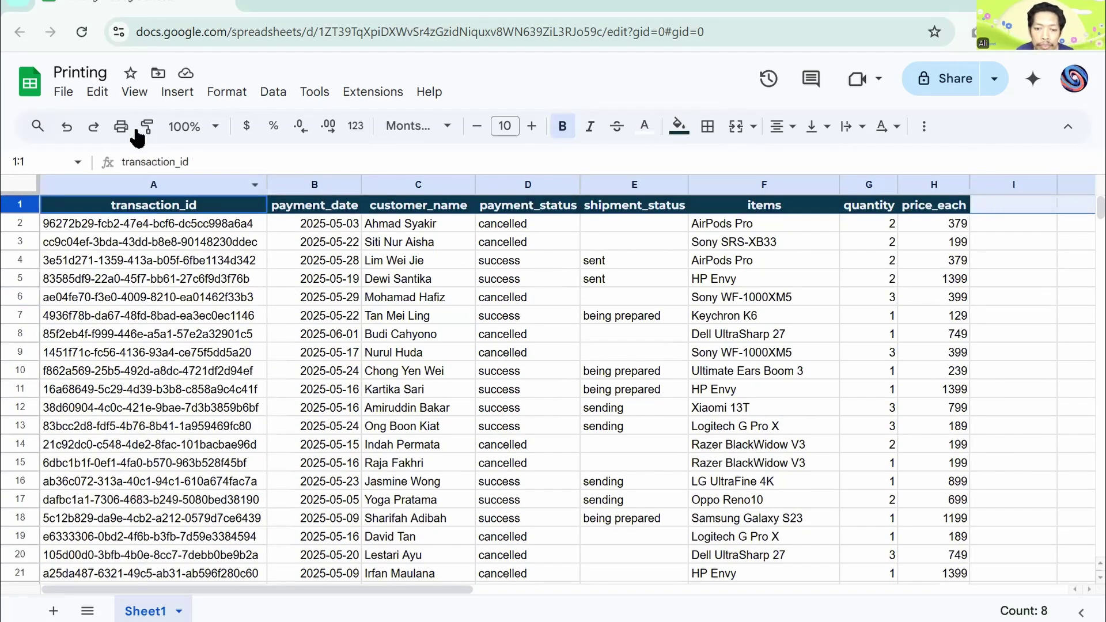
left_click(133, 93)
mouse_move(243, 155)
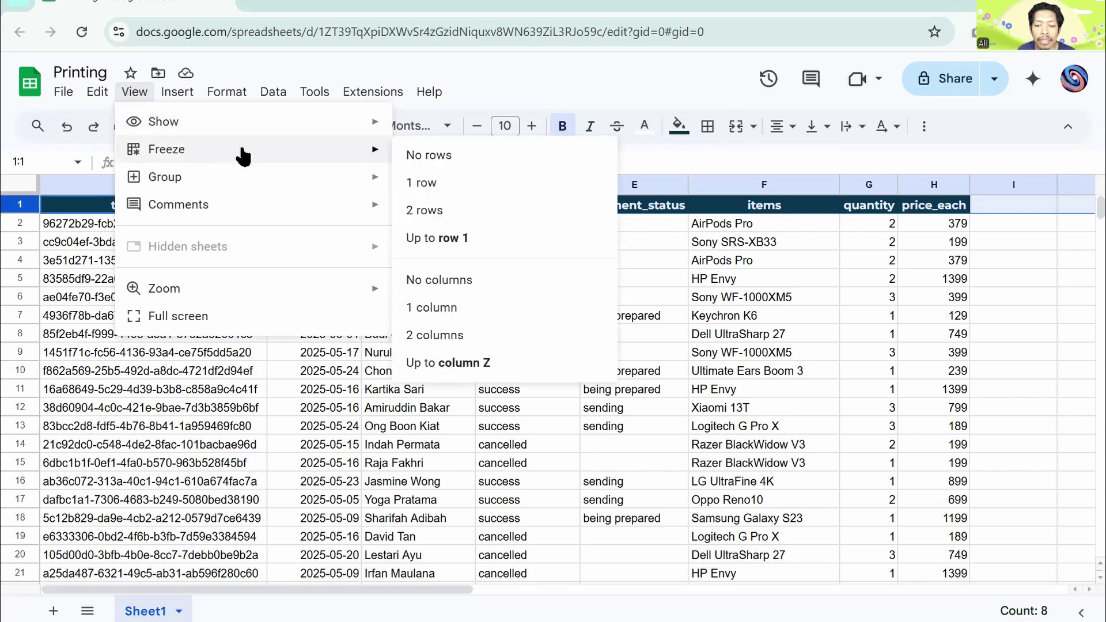
left_click(442, 195)
left_click(527, 339)
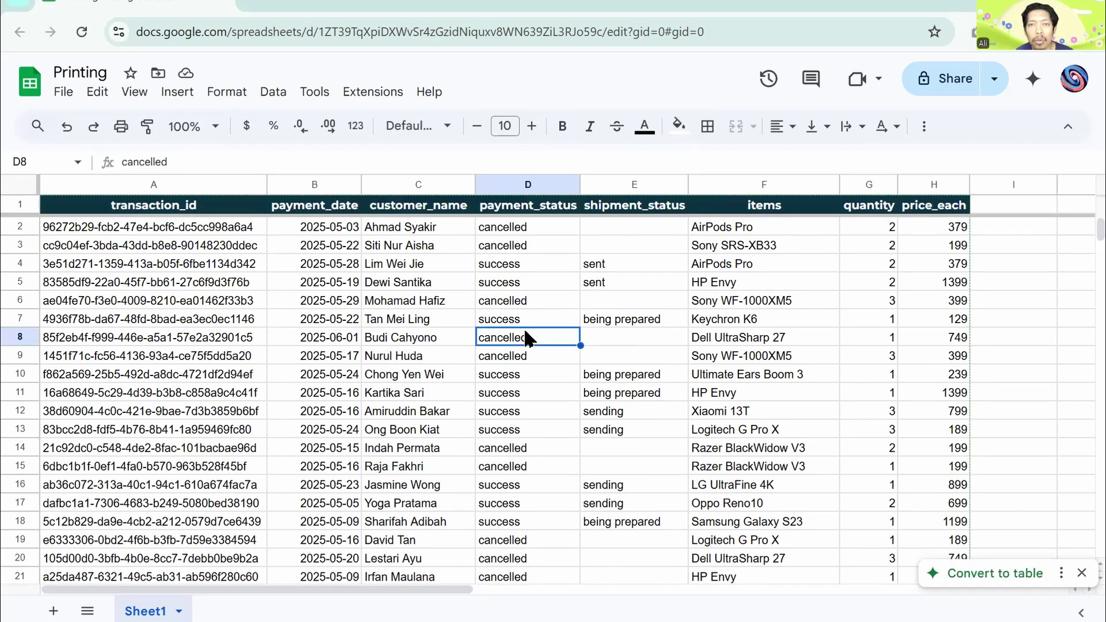
scroll(527, 339, "down", 5)
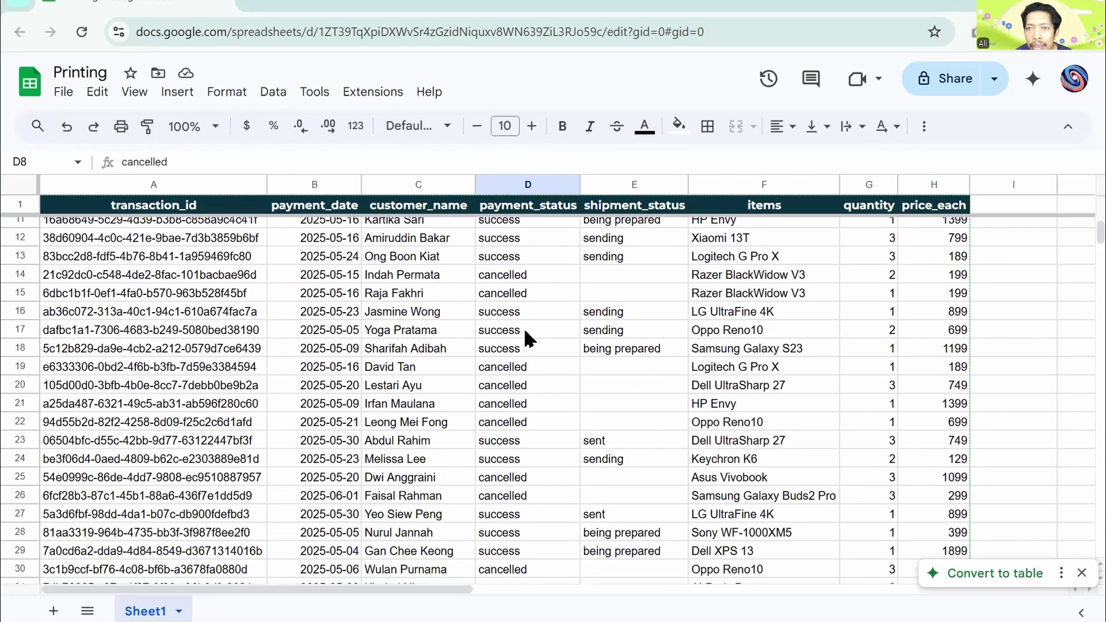
scroll(482, 236, "down", 1)
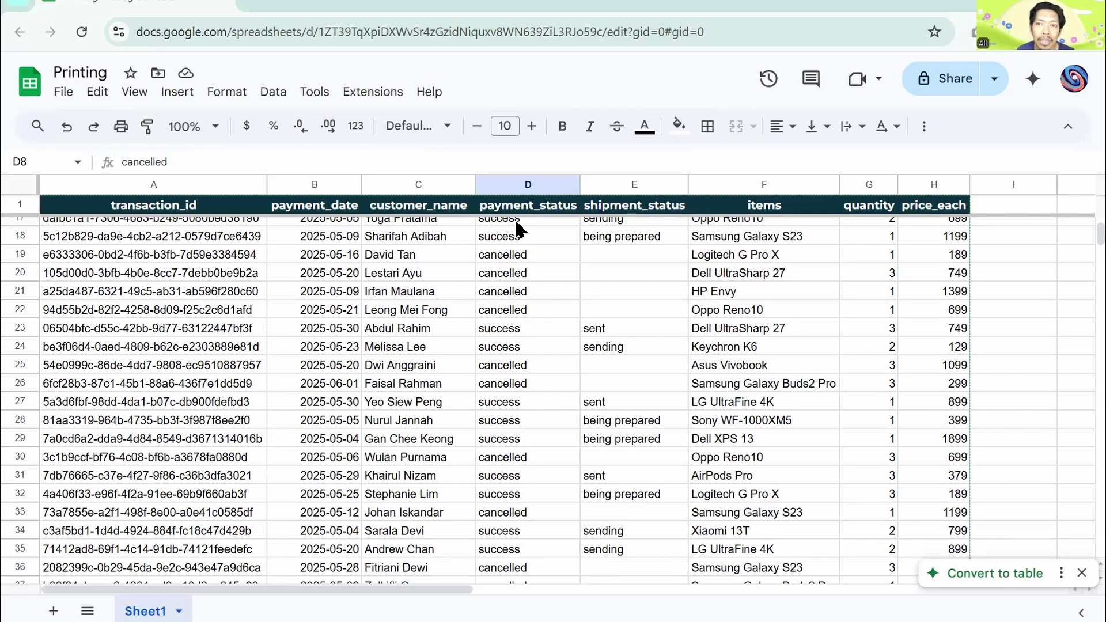
scroll(525, 374, "up", 5)
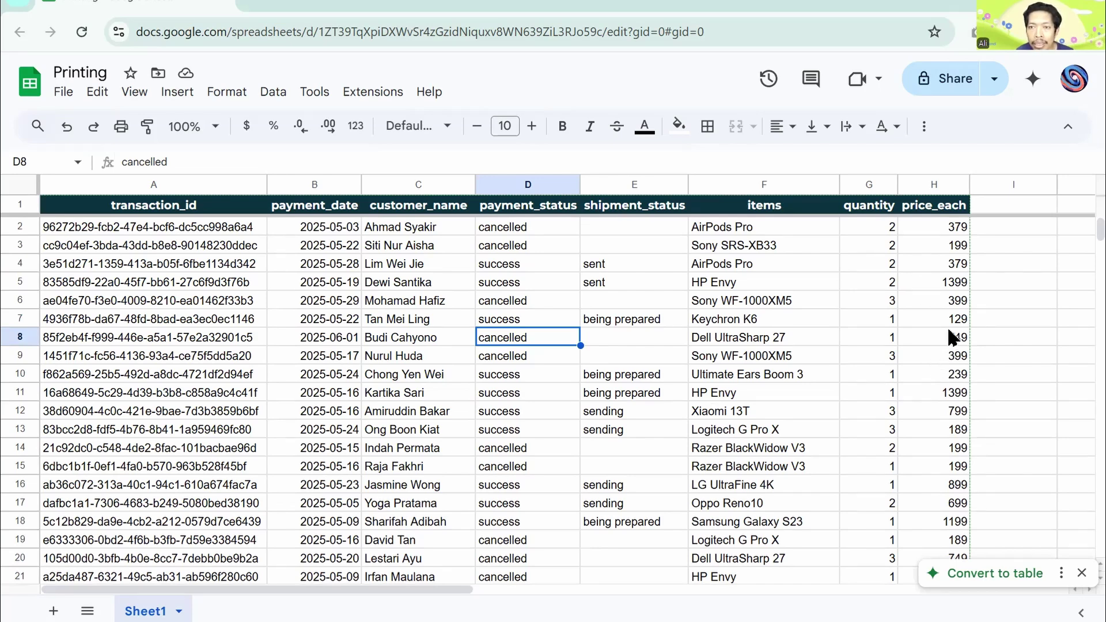
Step: Select the price_each values in the range H2:H101, without the header
left_click(938, 234)
scroll(945, 352, "down", 9)
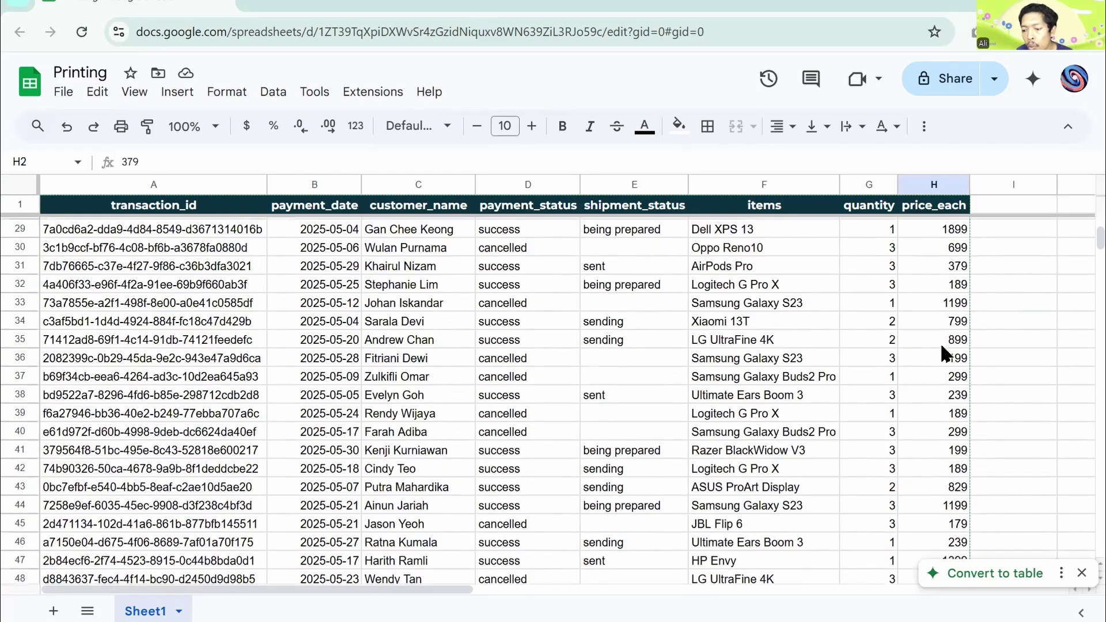
scroll(945, 353, "down", 7)
key("ctrl+shift+Down")
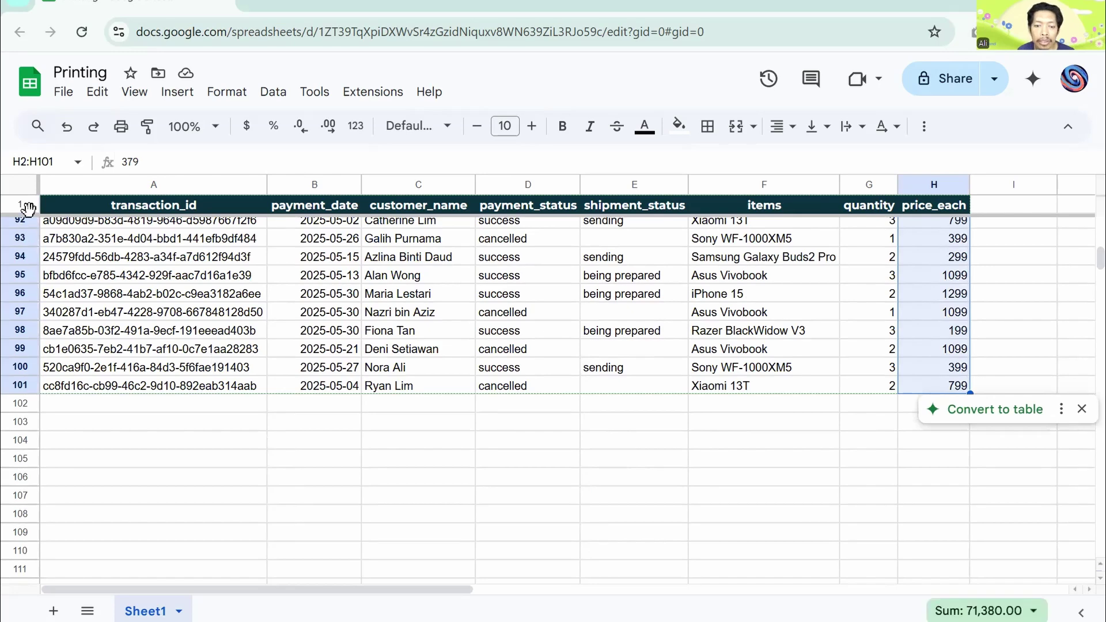
left_click(35, 162)
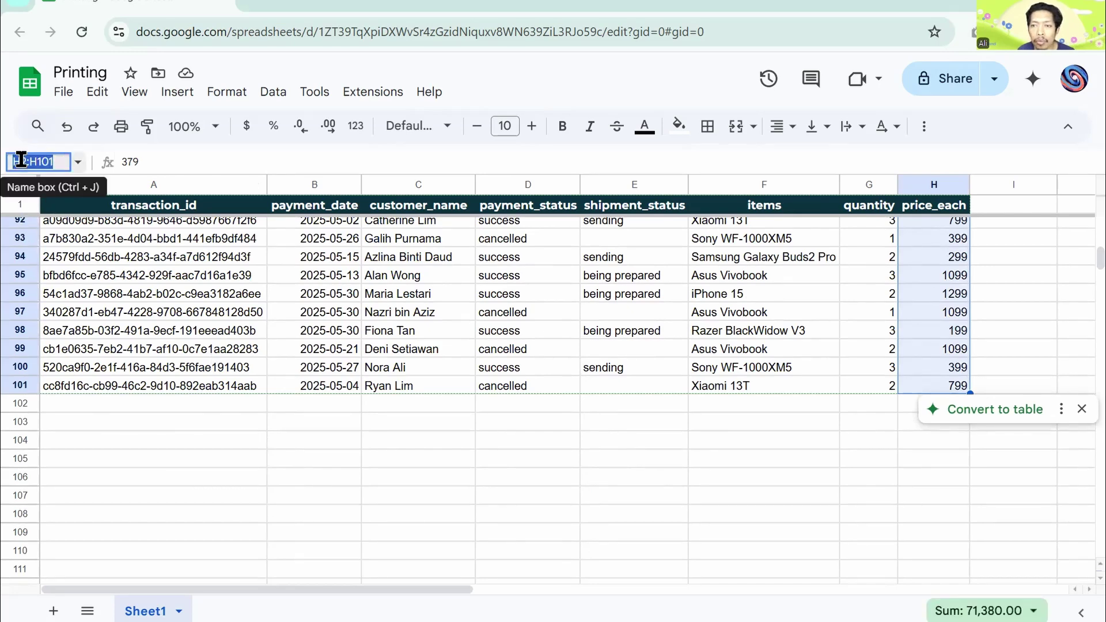
scroll(839, 426, "up", 7)
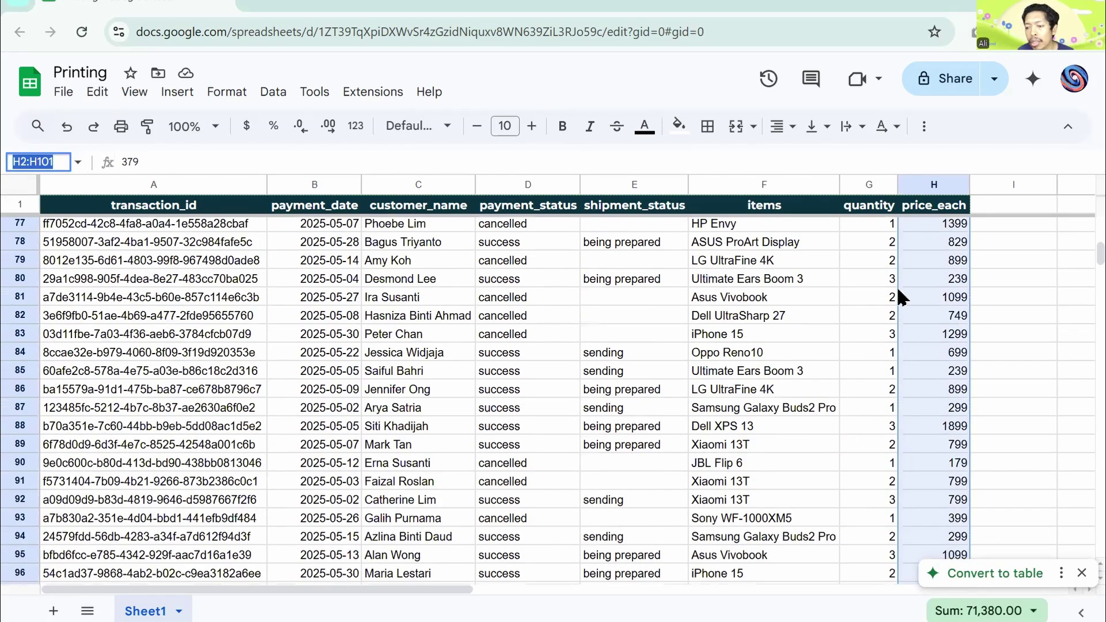
scroll(917, 260, "up", 20)
Step: Apply the custom number format "$"* #,##0.00 to the whole price_each column H
left_click(928, 182)
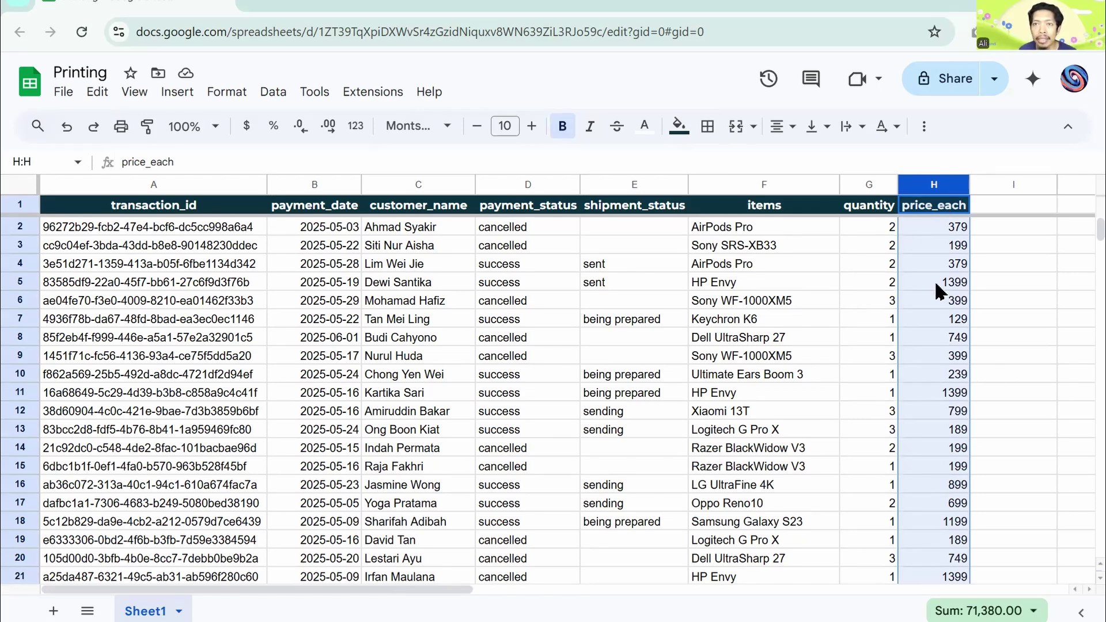
left_click(226, 93)
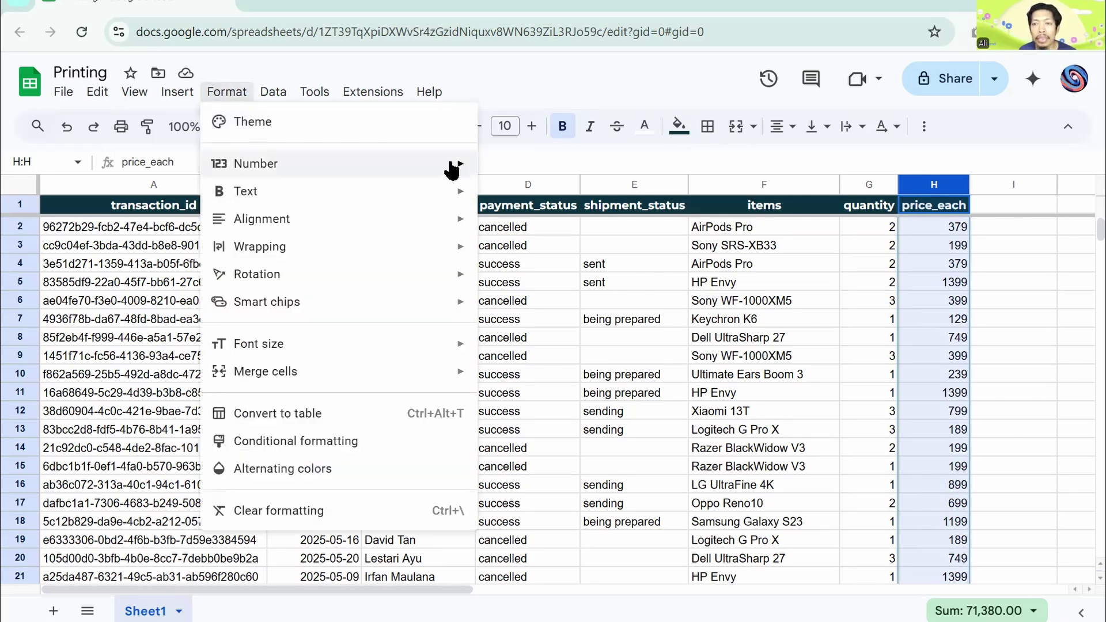
mouse_move(447, 167)
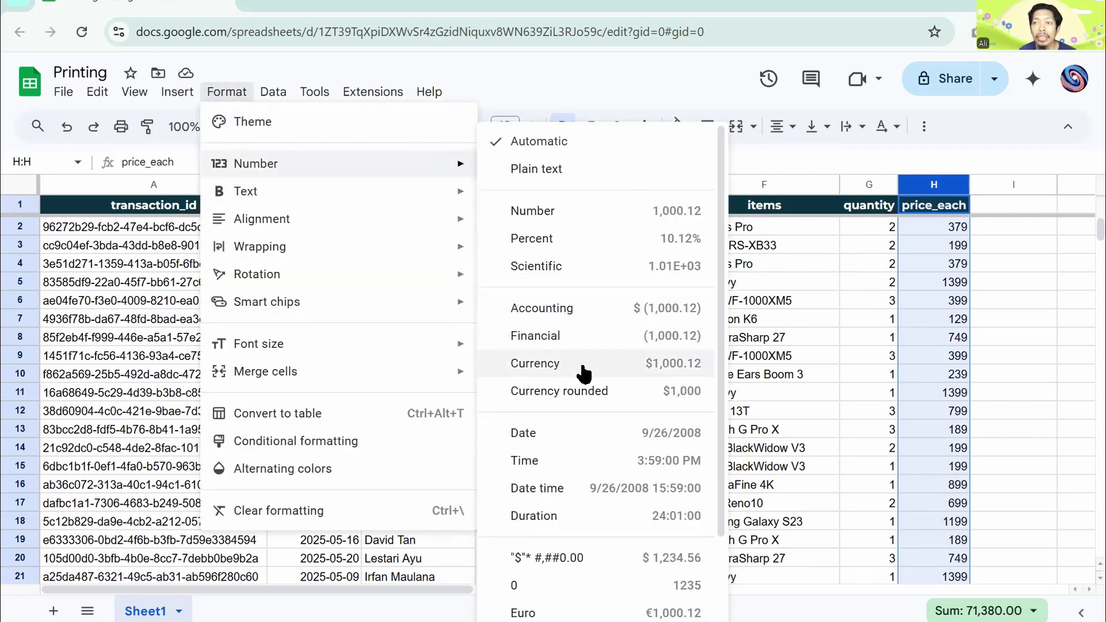
scroll(584, 373, "down", 2)
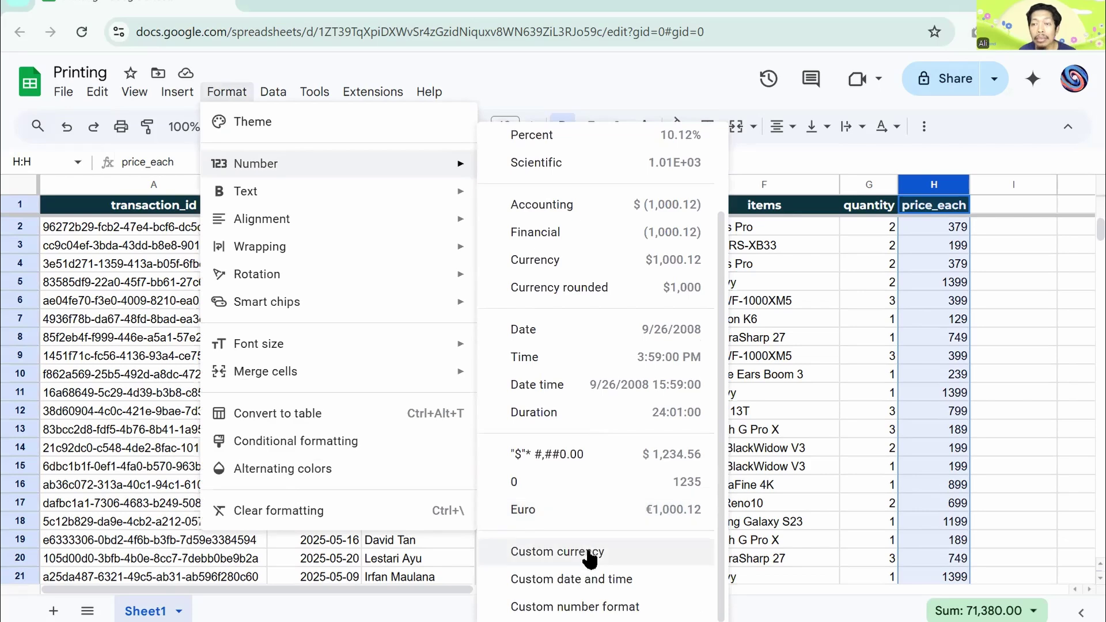
left_click(595, 607)
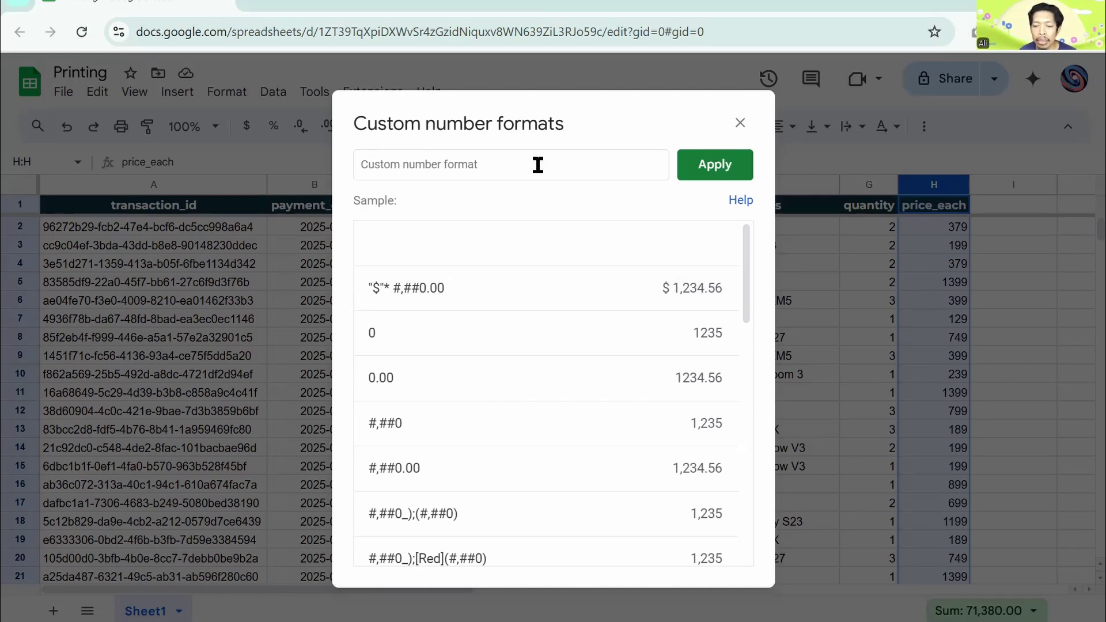
type("$")
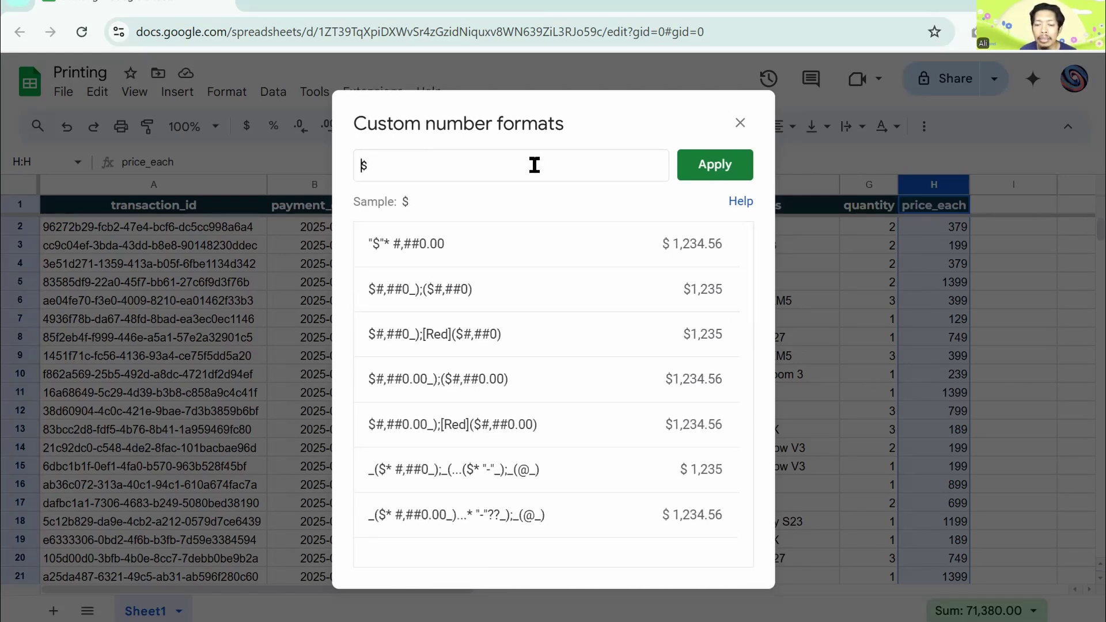
key("Left")
type("\"")
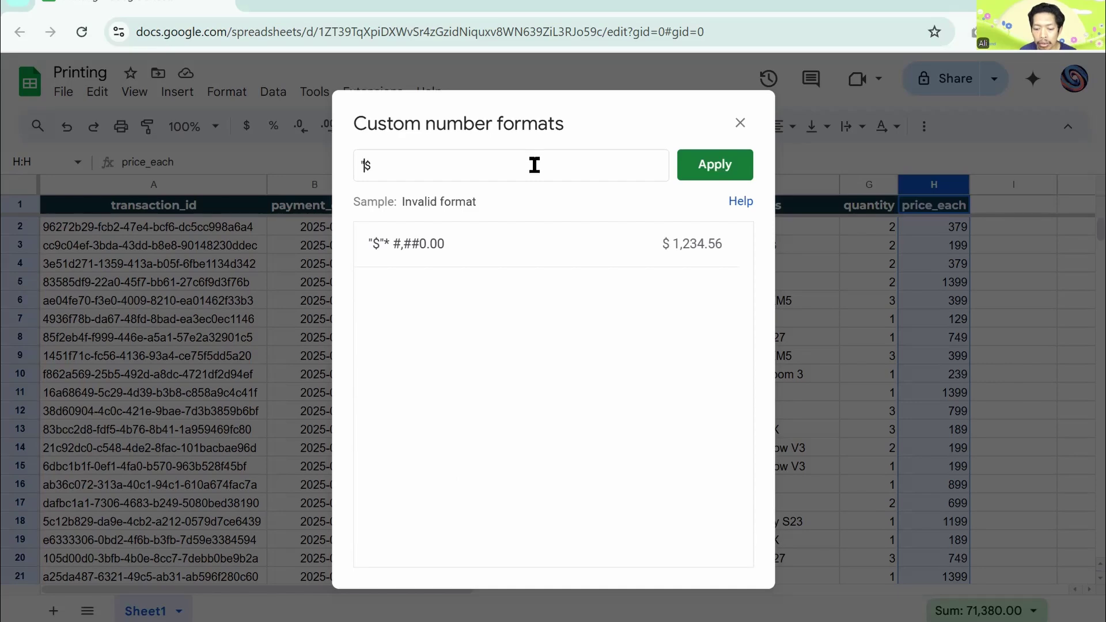
key("Right")
type("\"")
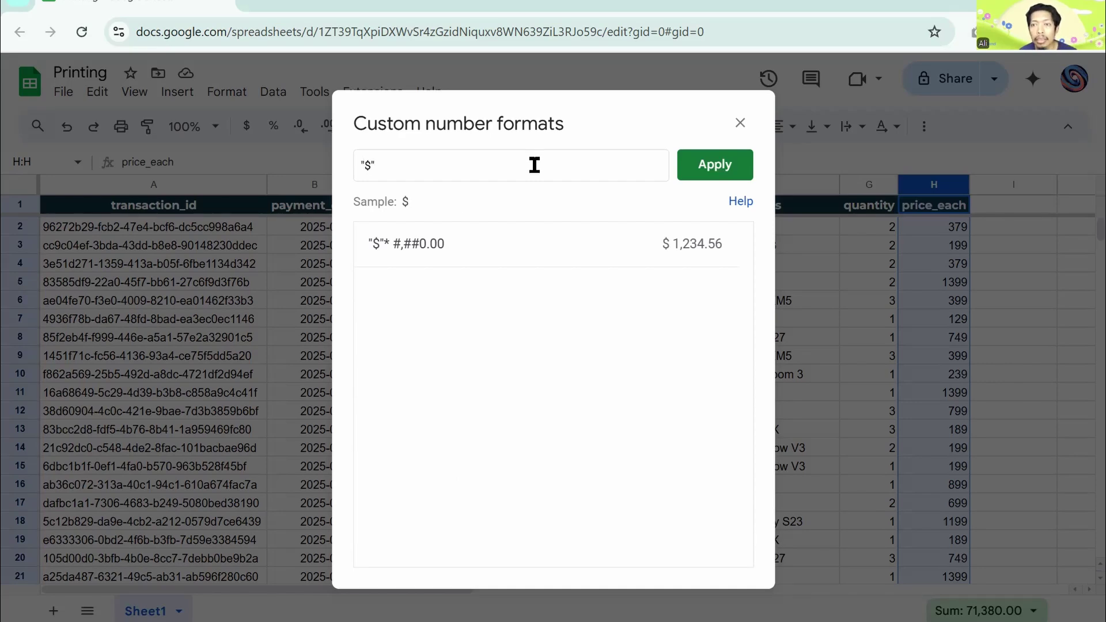
type("*")
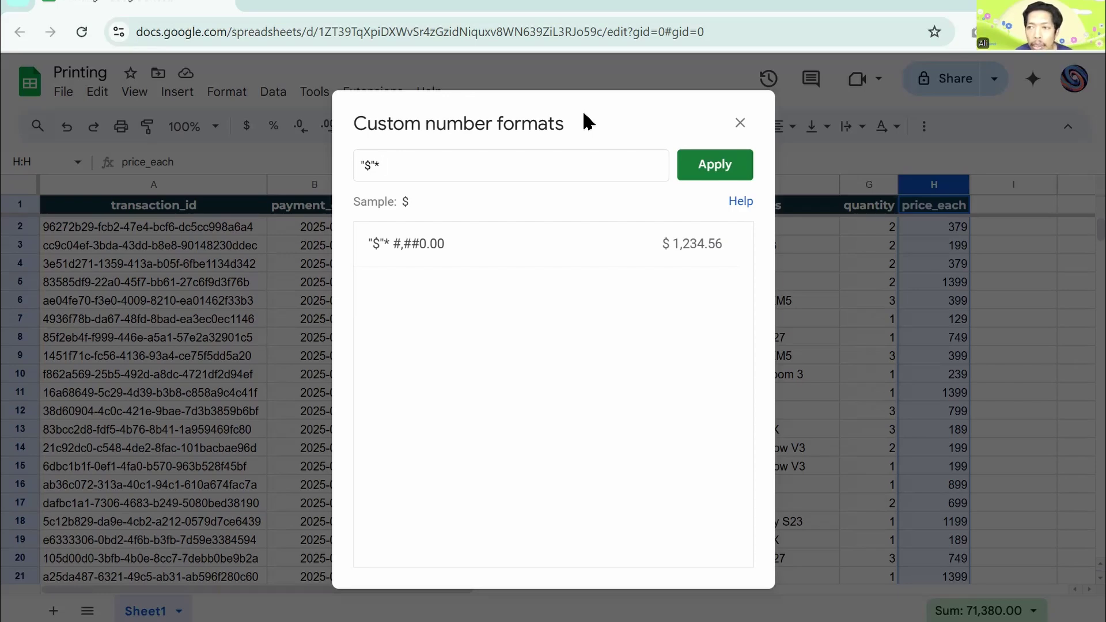
type(" #")
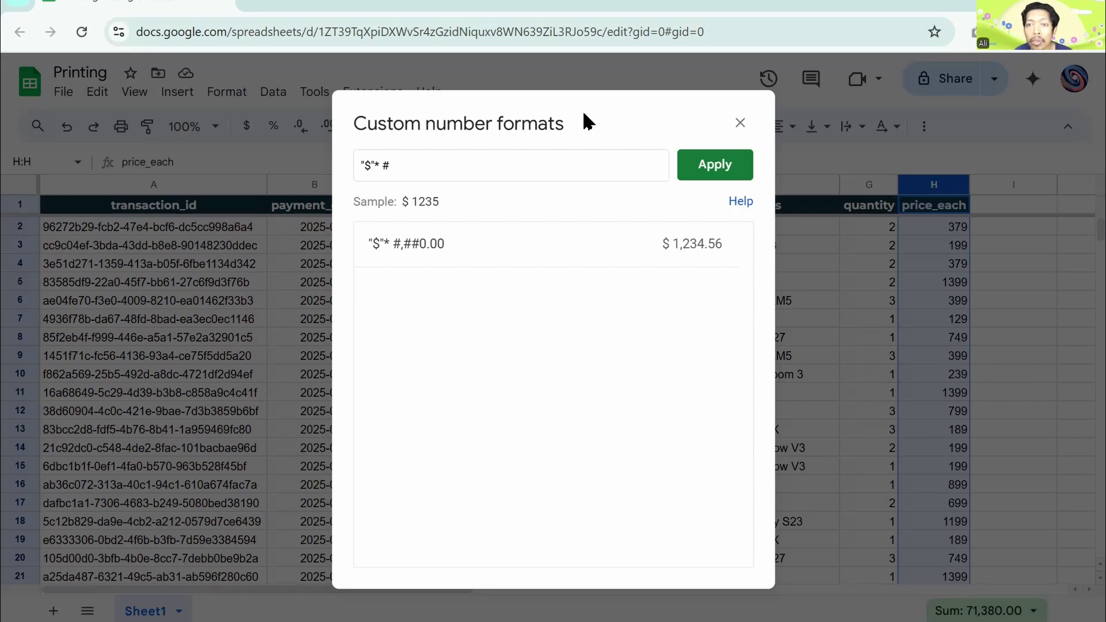
type(",")
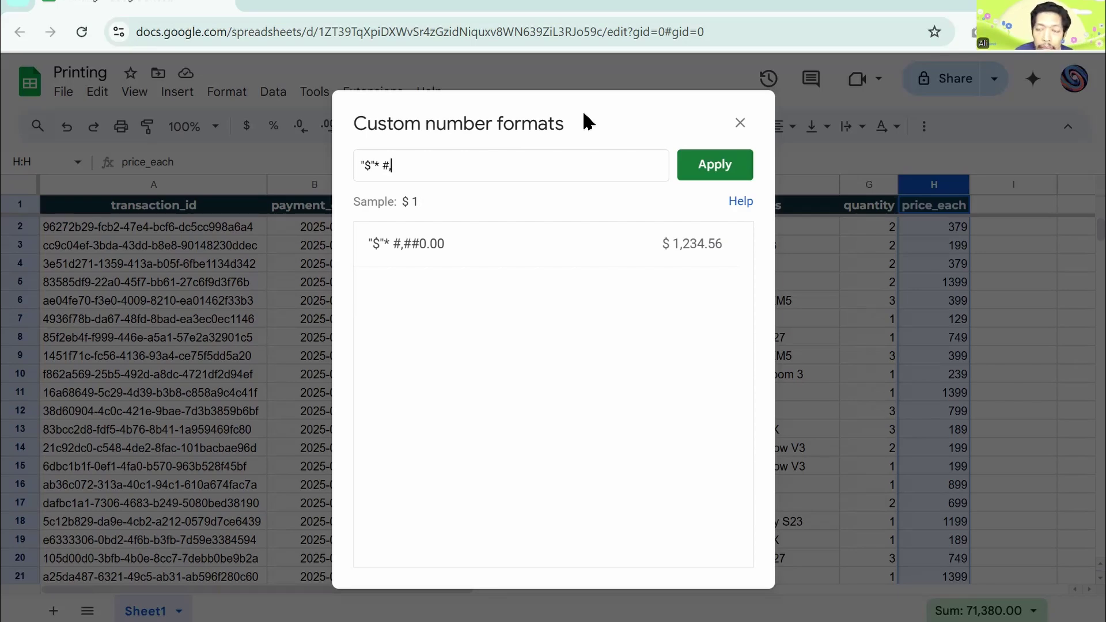
type("##0")
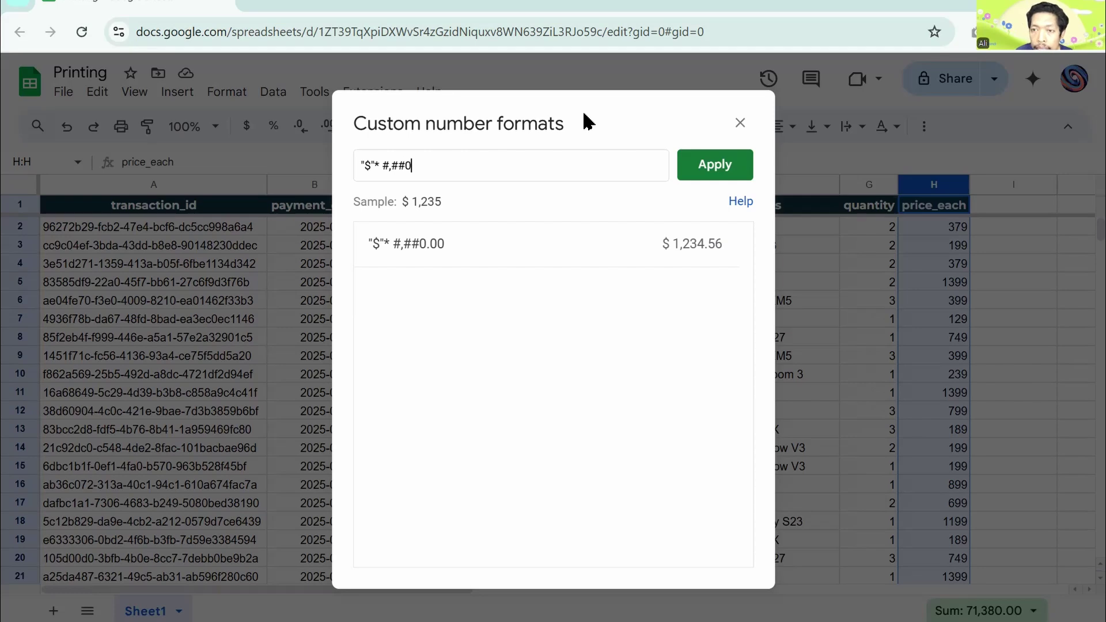
type(".")
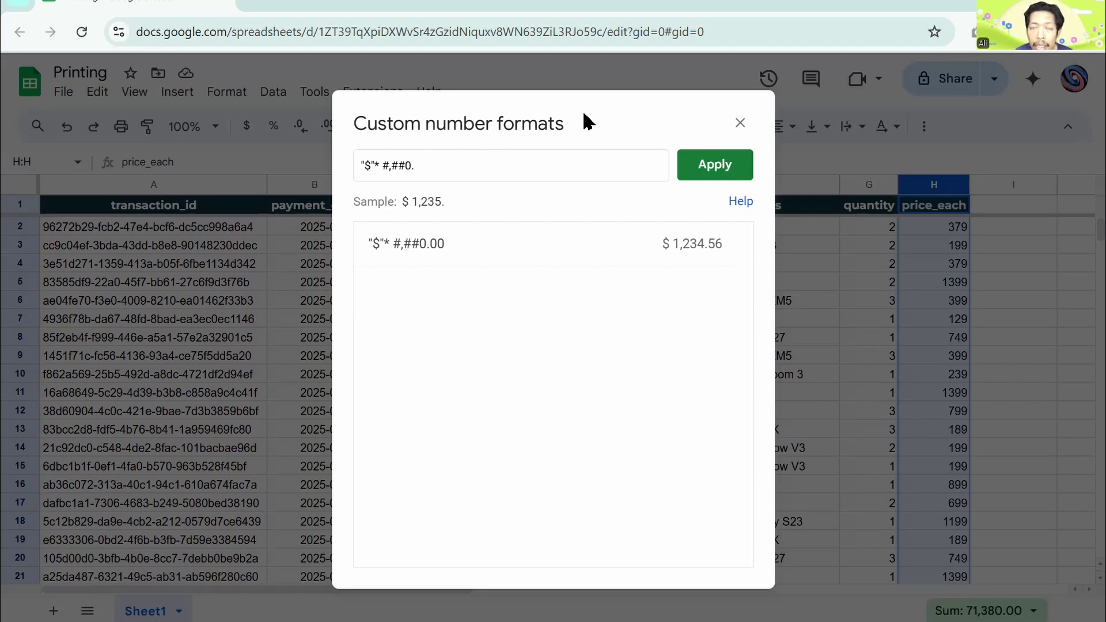
type("00")
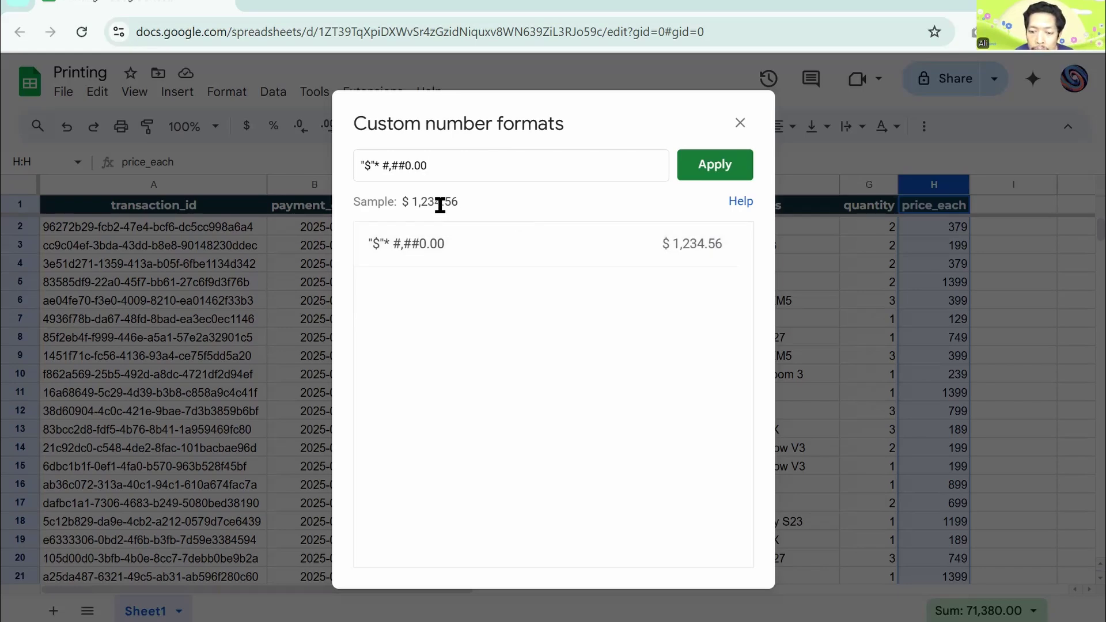
mouse_move(445, 202)
left_mouse_down()
mouse_move(460, 203)
mouse_move(424, 204)
left_mouse_up()
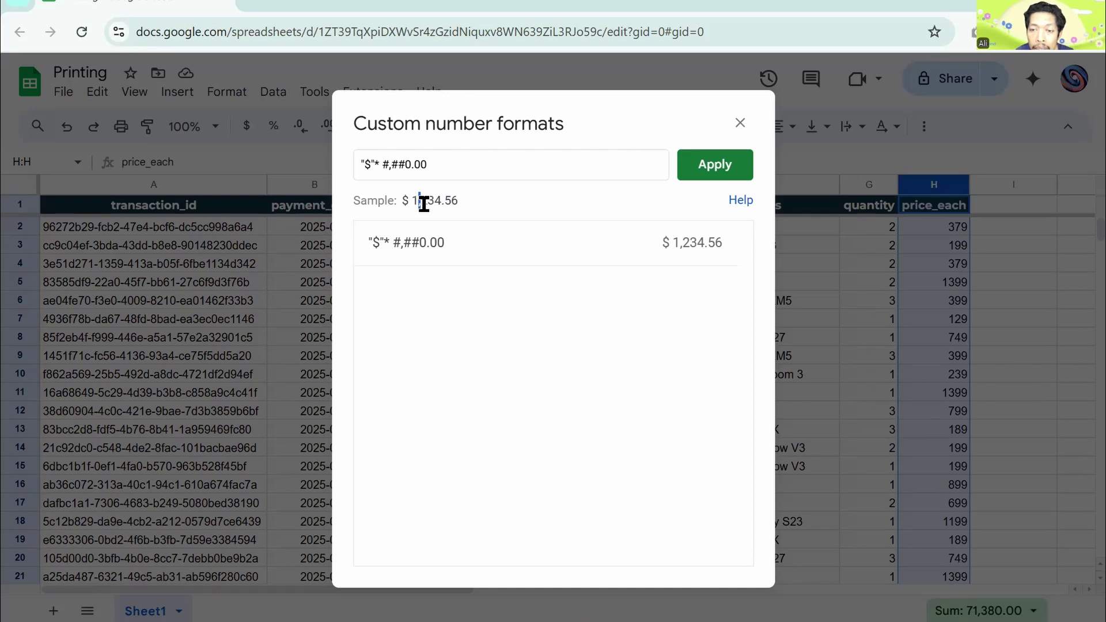
left_click(714, 178)
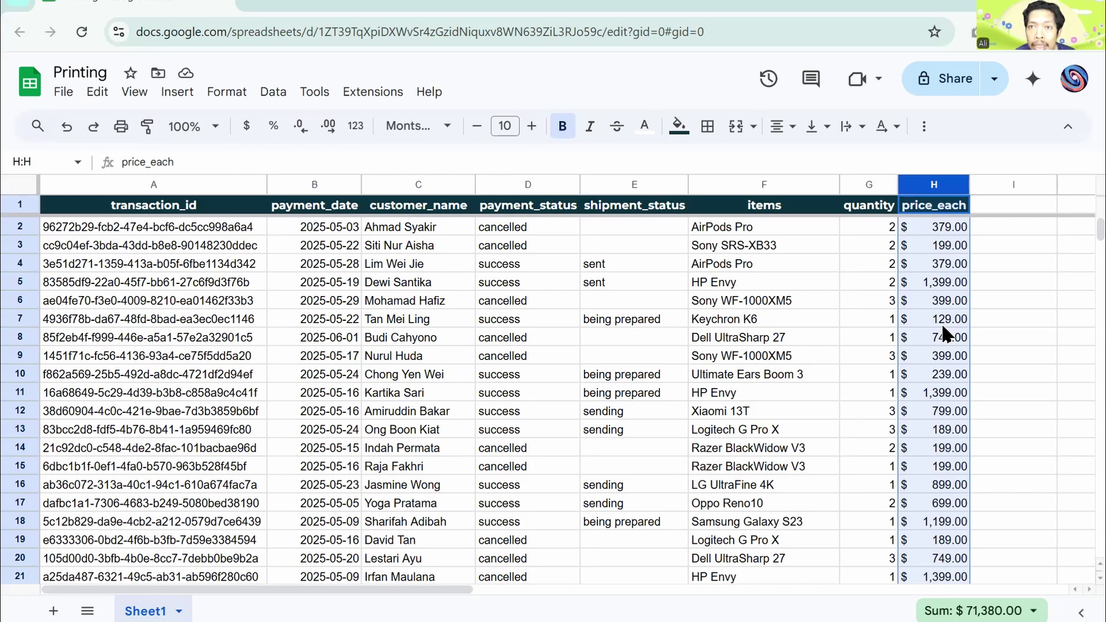
Step: Open the print settings for the current sheet and set the paper size to A4 (8.27" x 11.69")
left_click(63, 92)
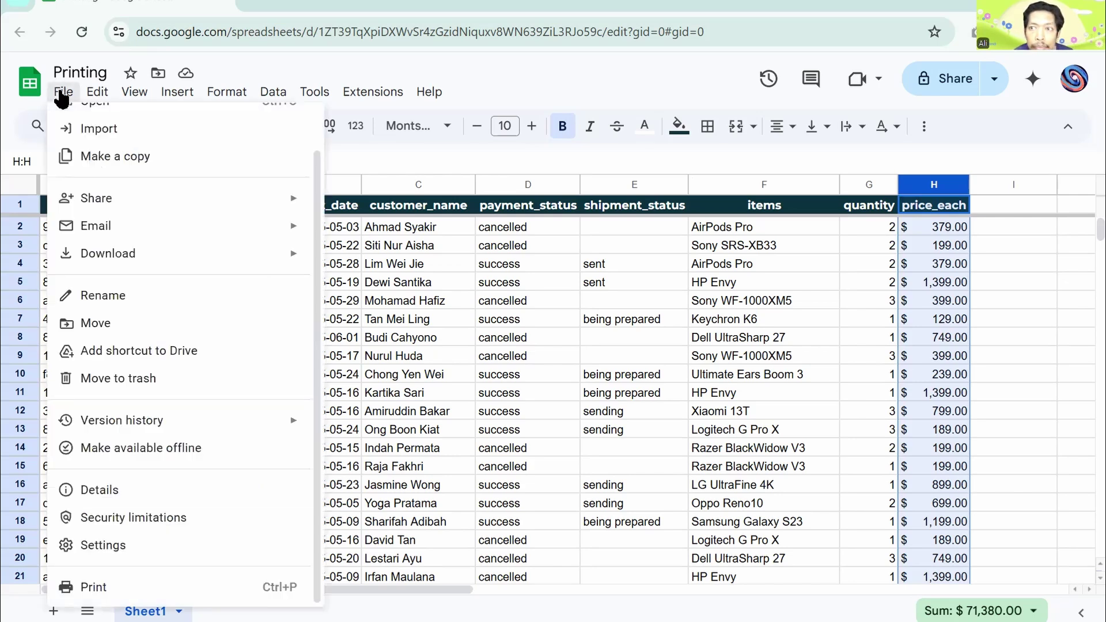
left_click(129, 587)
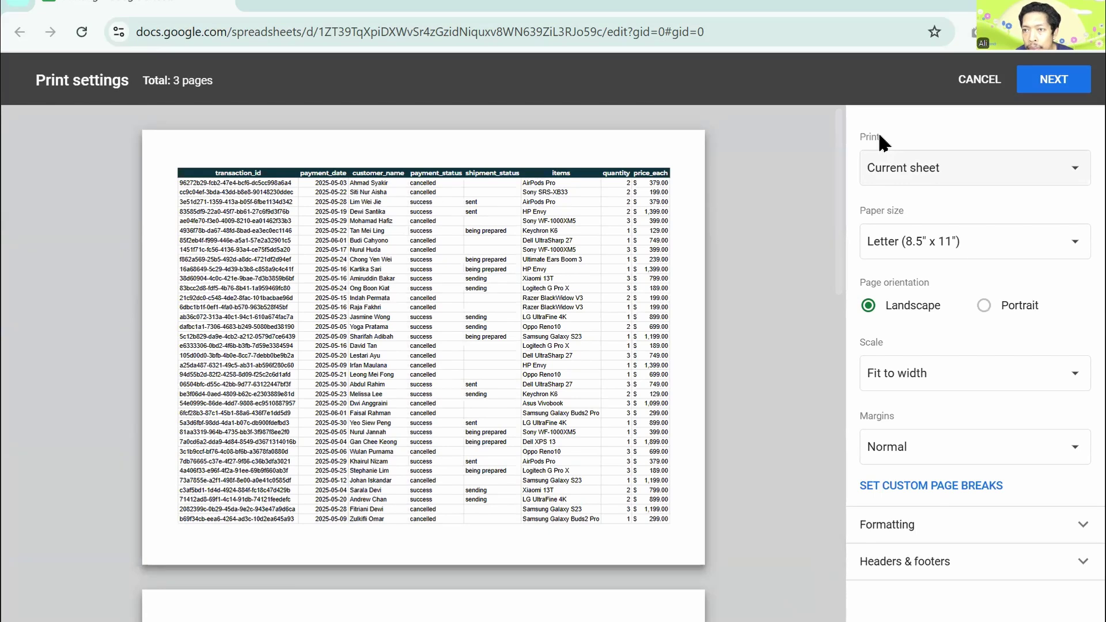
left_click(943, 173)
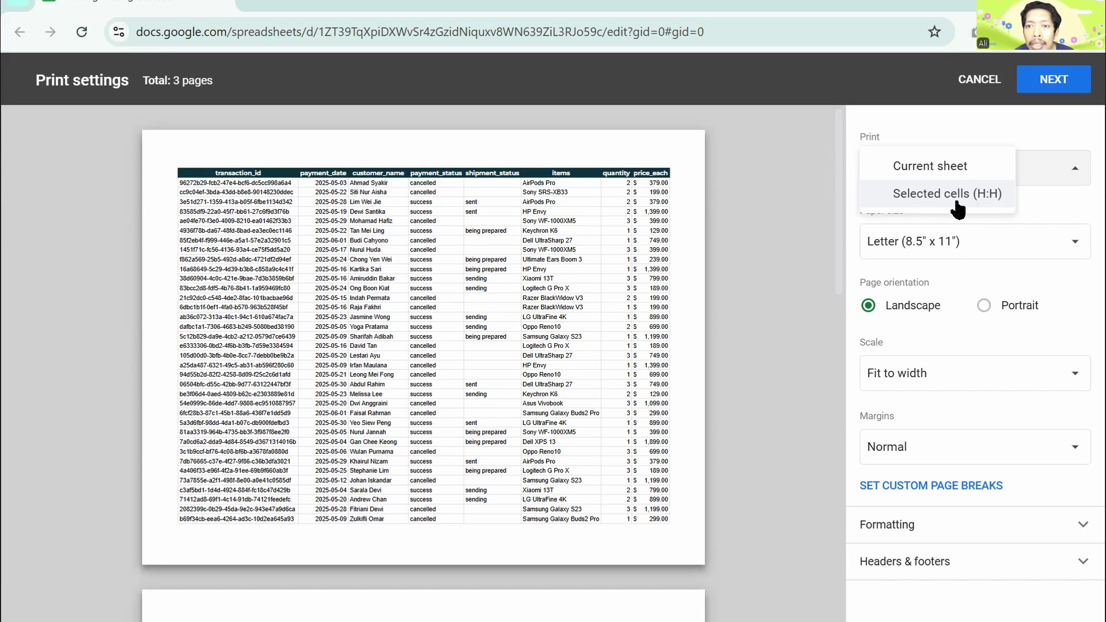
left_click(954, 166)
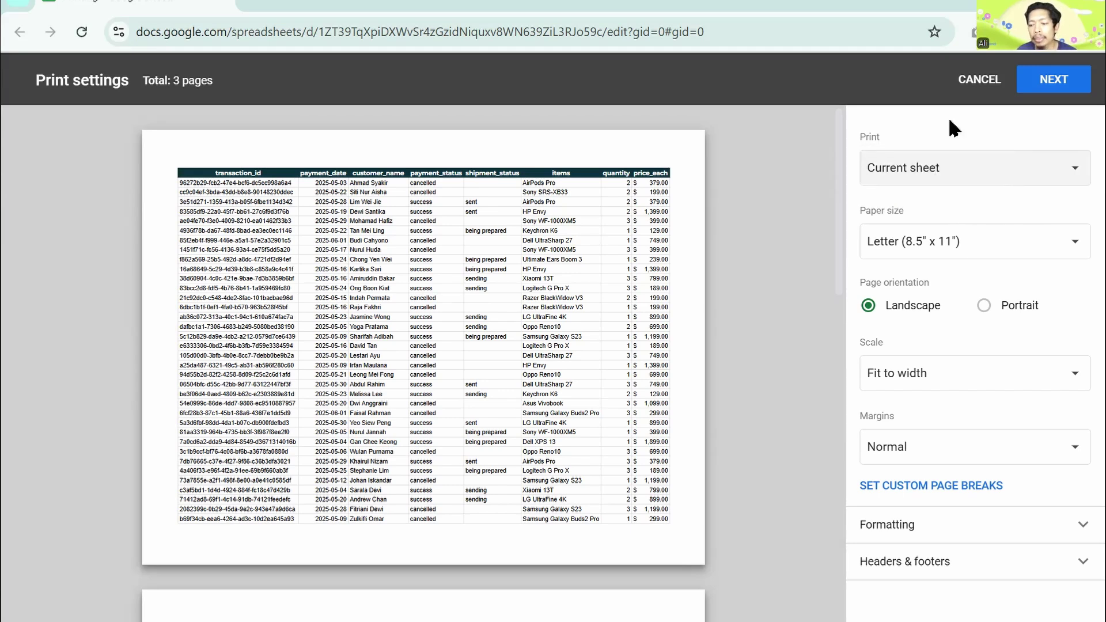
left_click(982, 249)
left_click(897, 512)
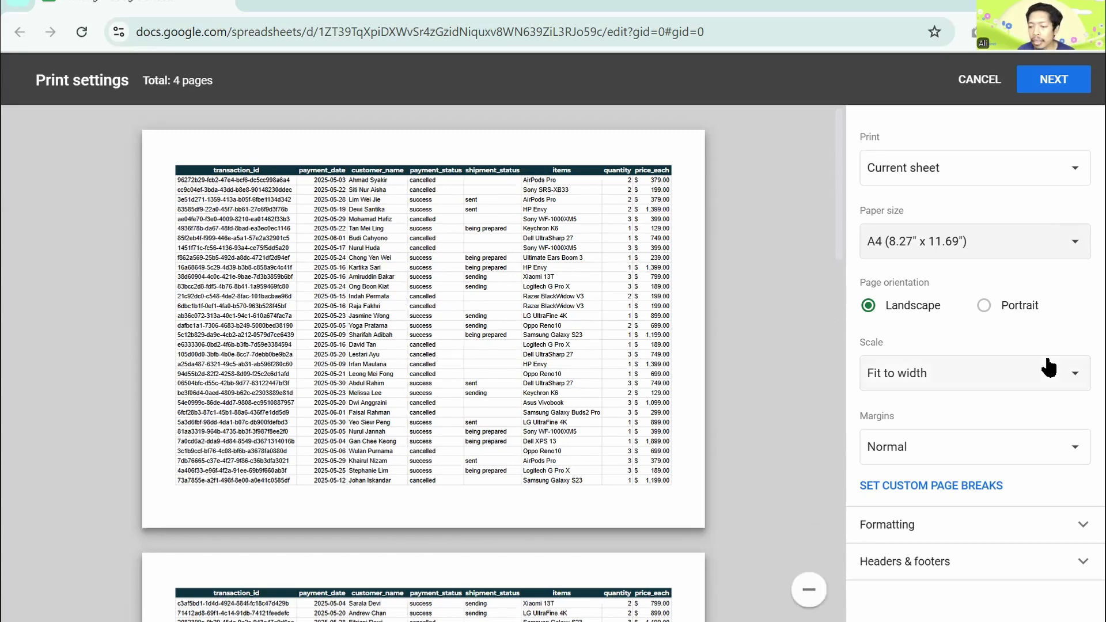
Step: Try the Portrait orientation, return to Landscape, and preview the pages at the Normal (100%) scale
left_click(985, 307)
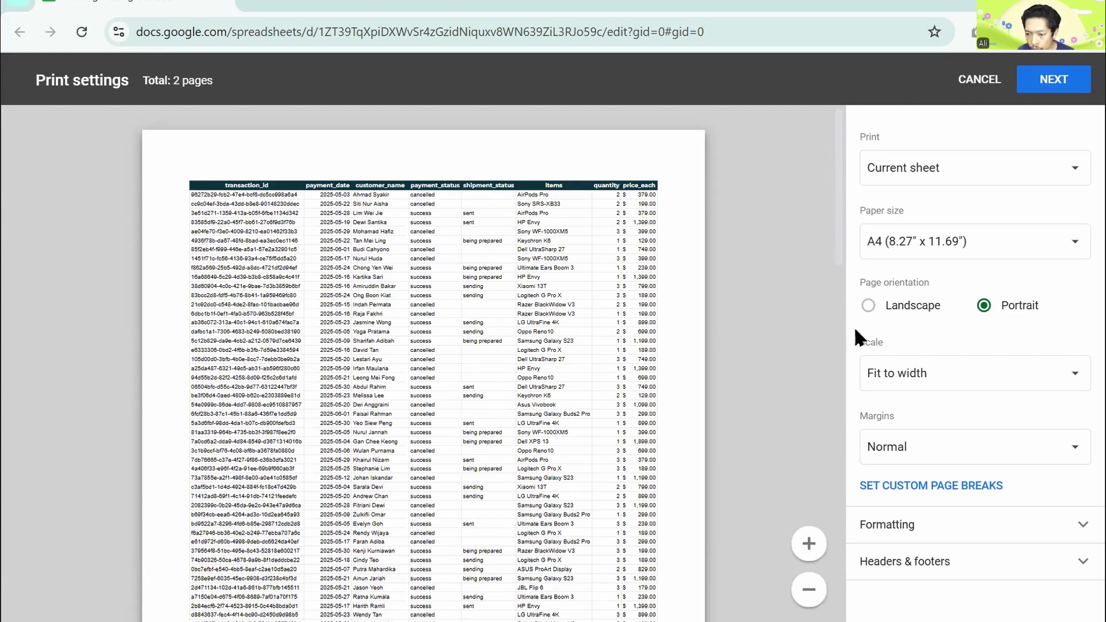
left_click(867, 307)
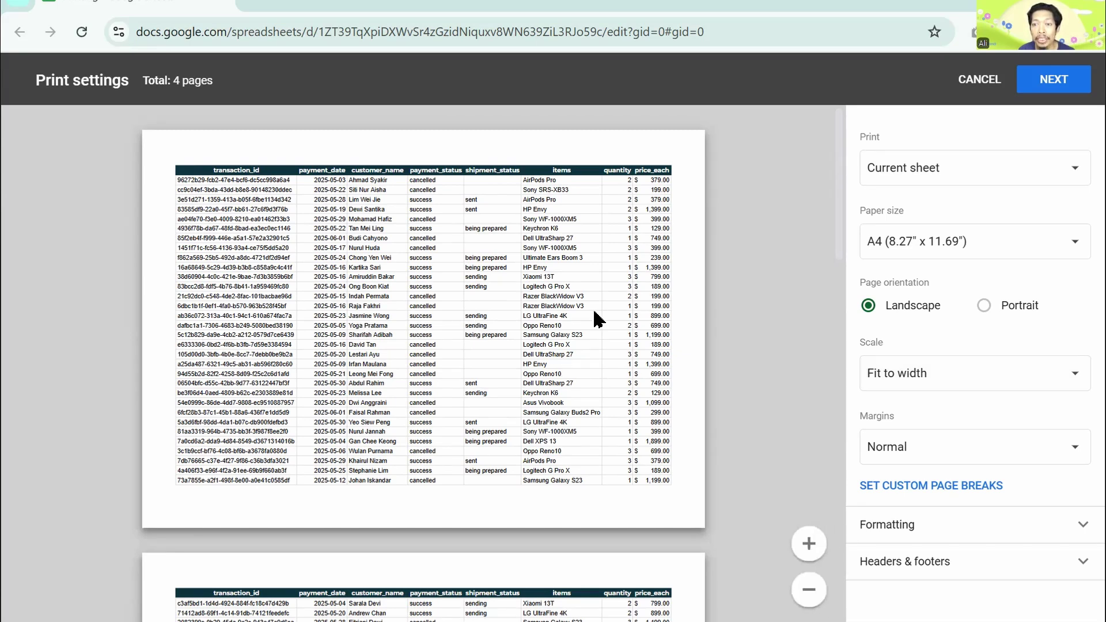
left_click(956, 378)
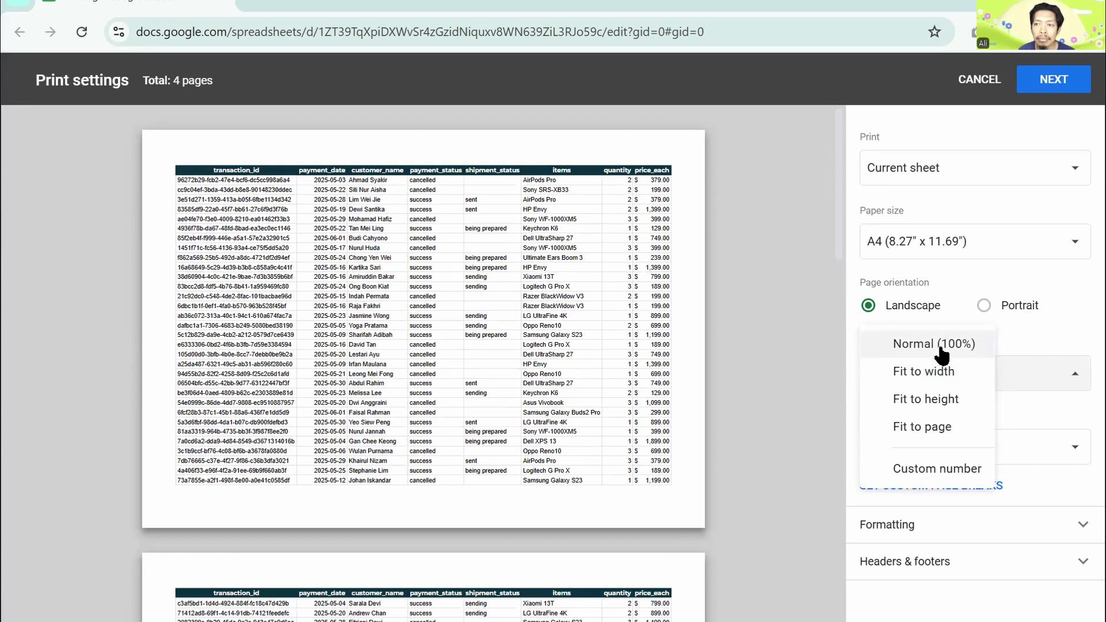
left_click(939, 345)
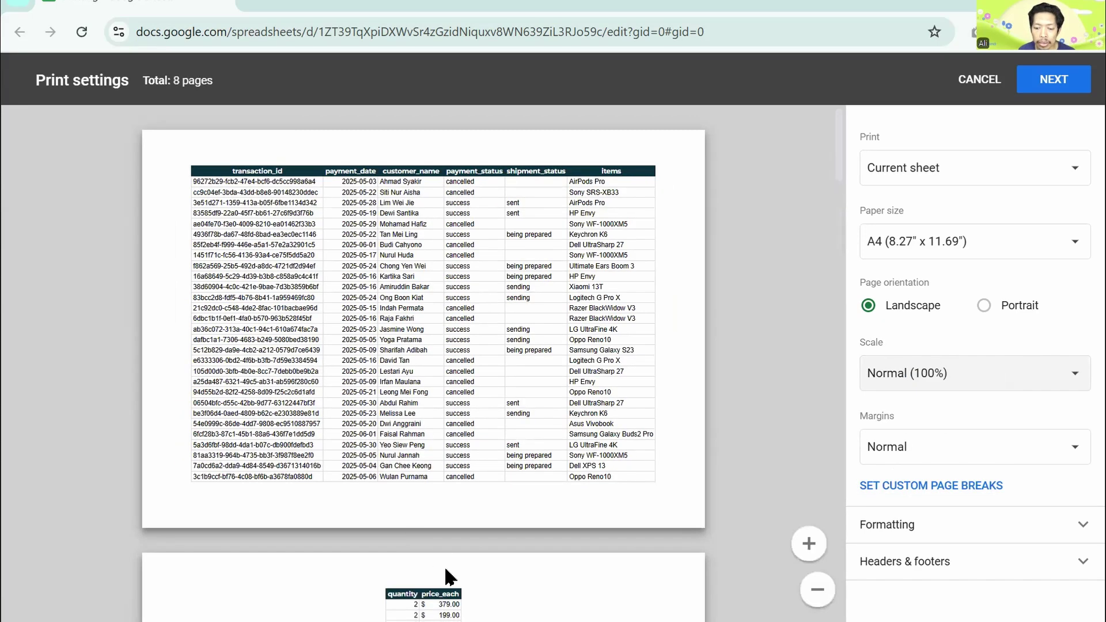
scroll(421, 531, "down", 3)
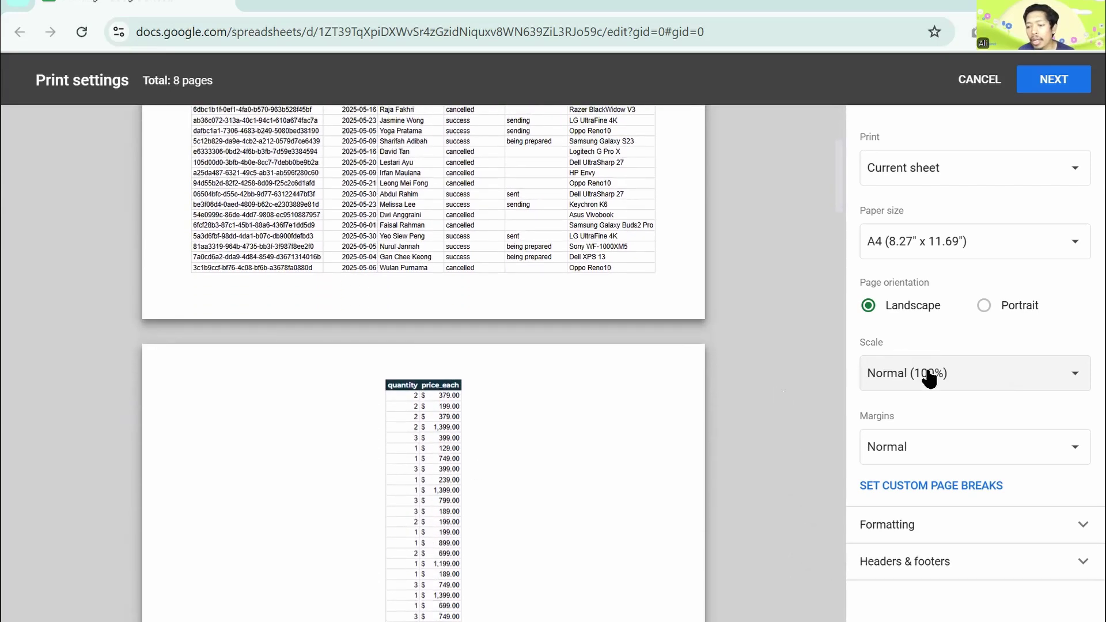
Step: Try the Fit to height, Fit to page and Custom number scales, and return the scale to Fit to width
left_click(929, 375)
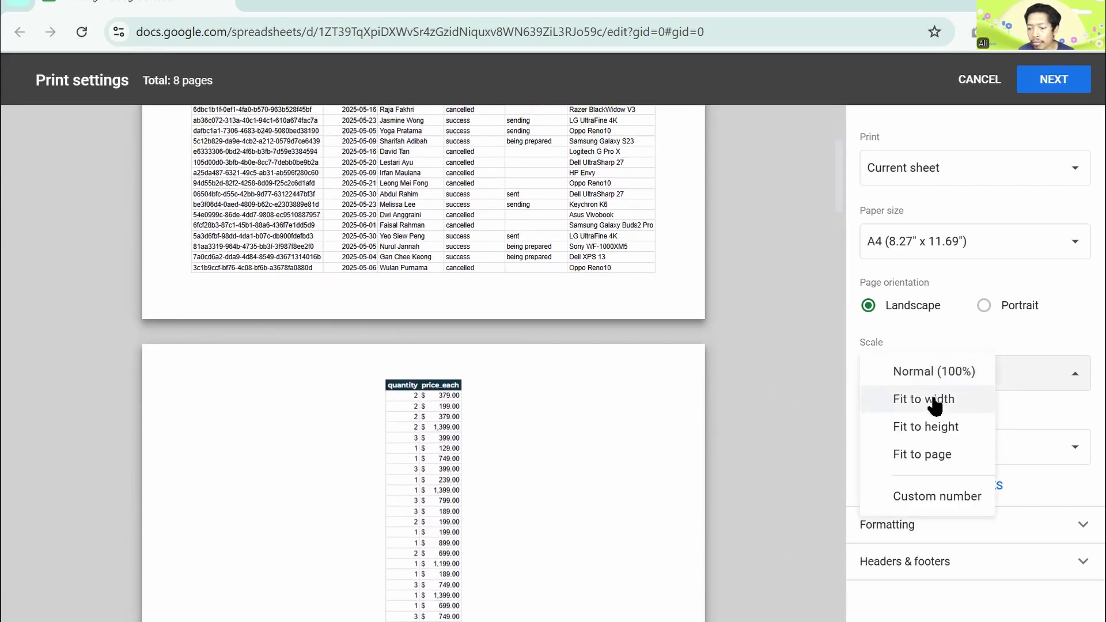
left_click(932, 426)
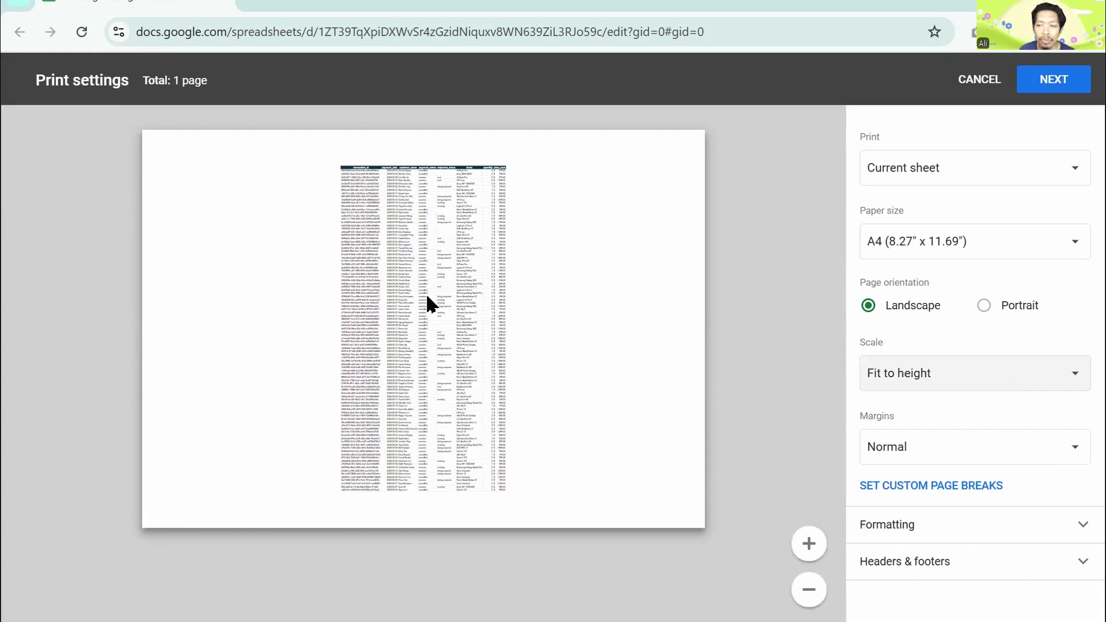
left_click(968, 375)
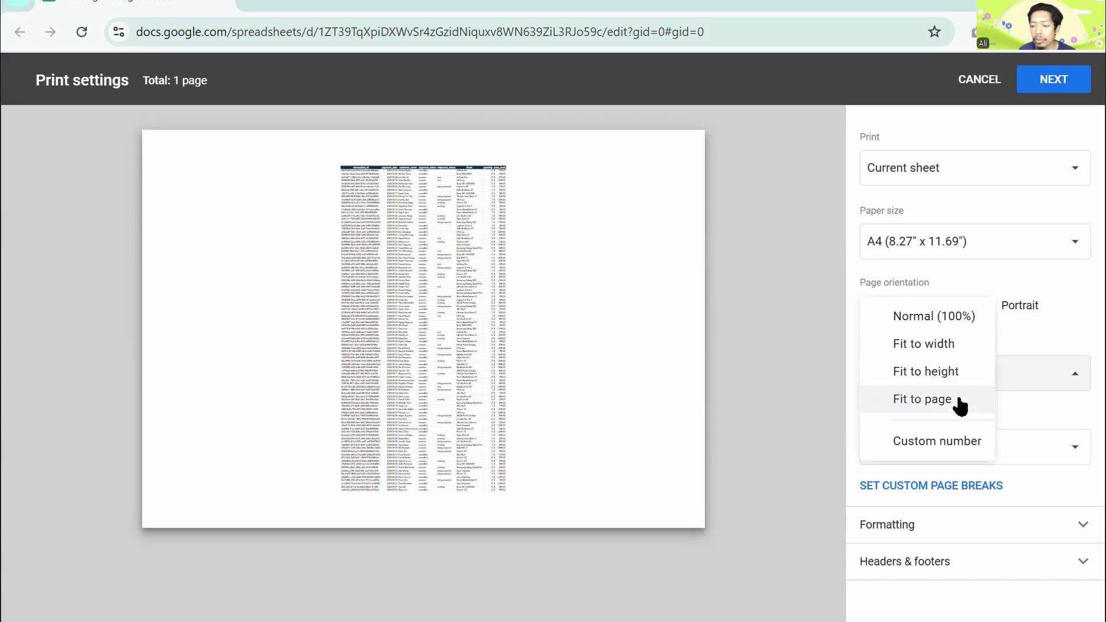
left_click(966, 403)
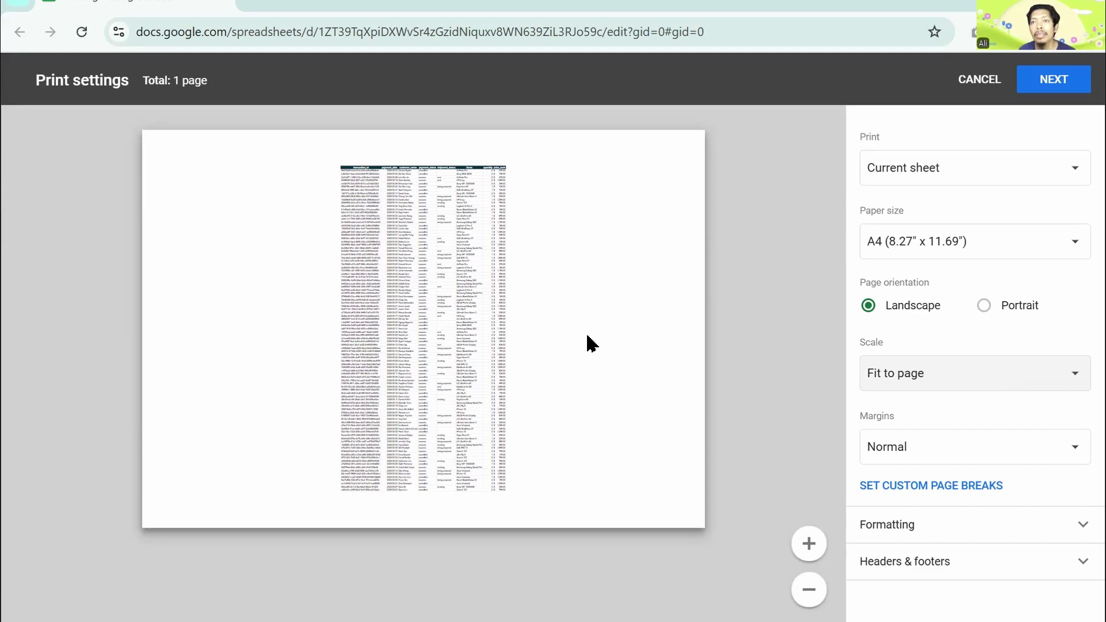
left_click(946, 375)
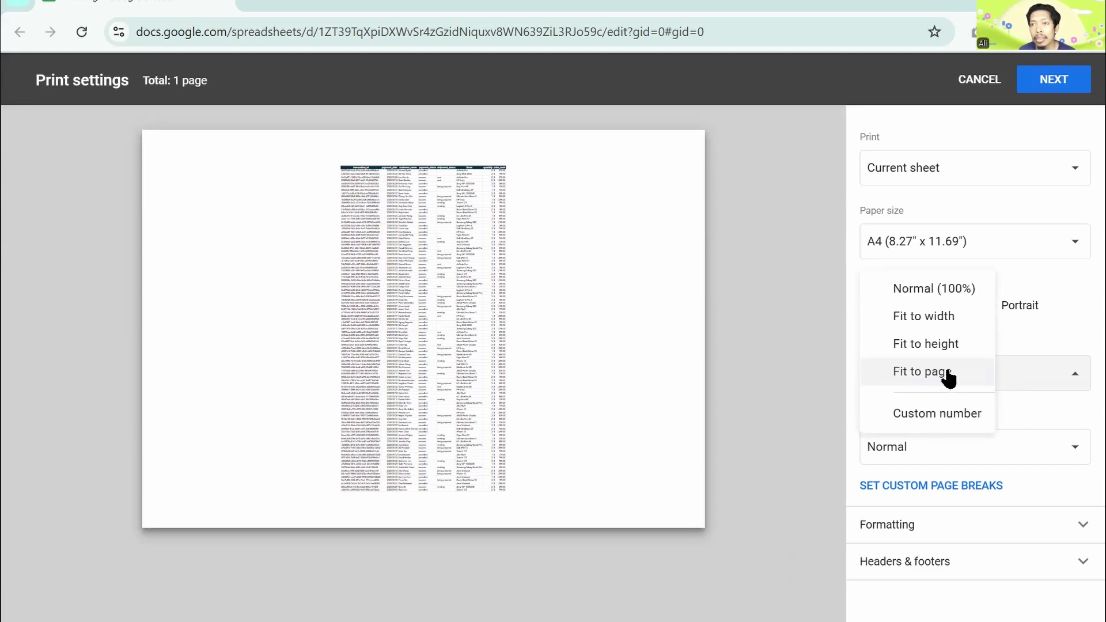
left_click(940, 415)
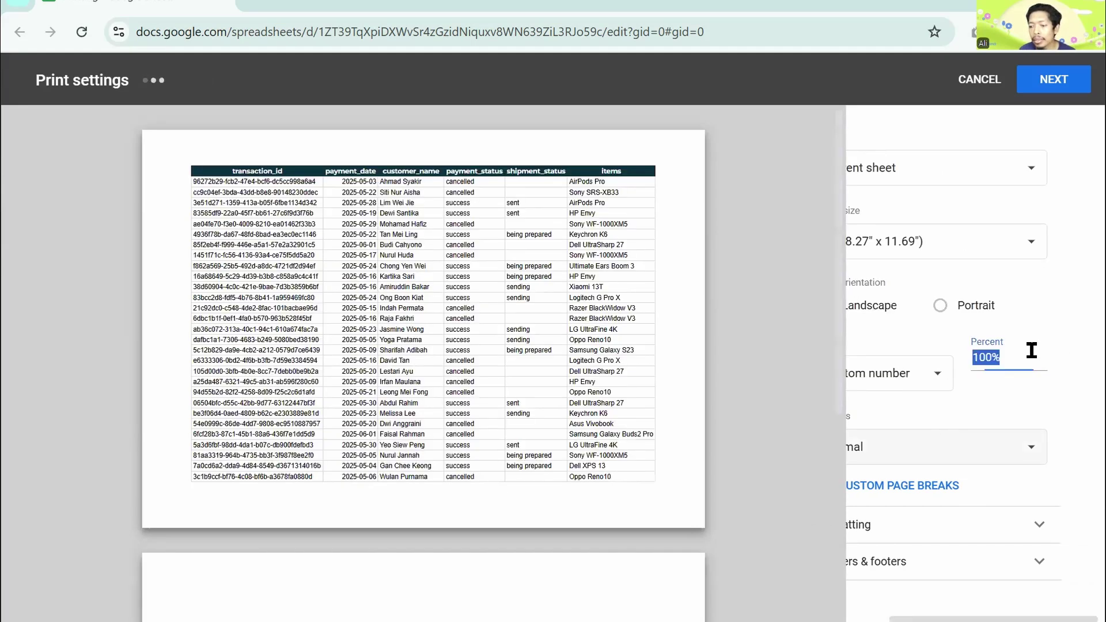
left_click(993, 443)
left_click(980, 377)
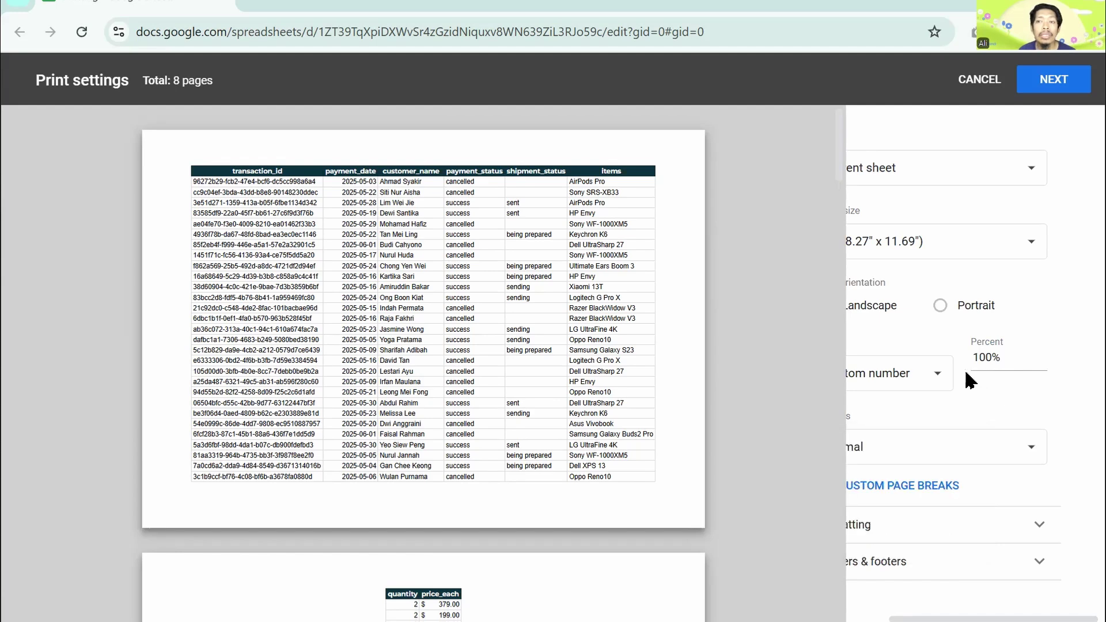
left_click(903, 372)
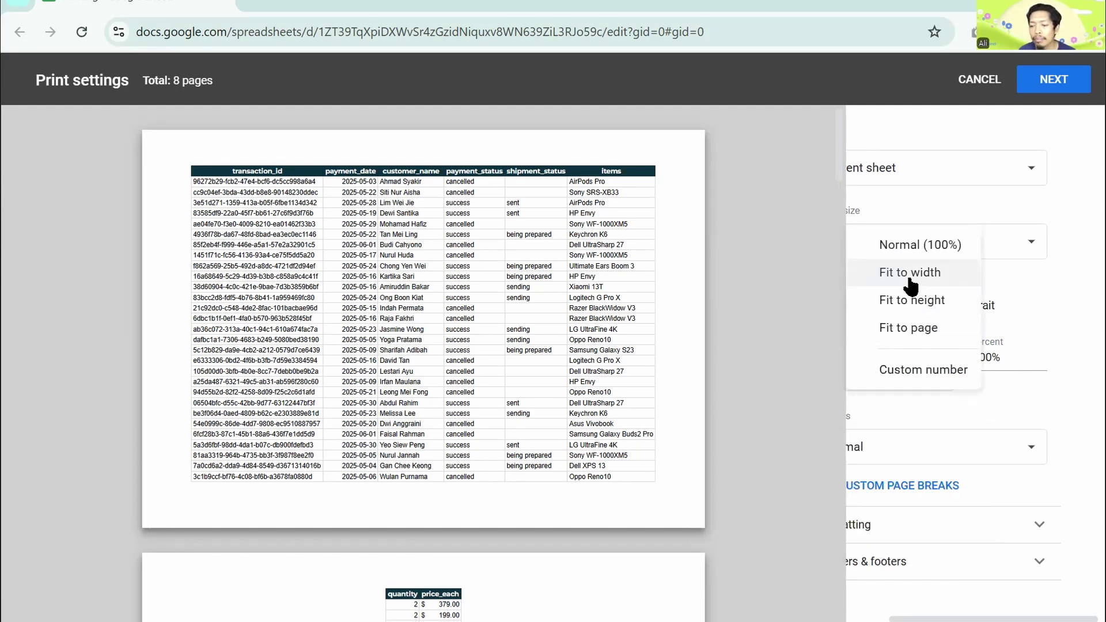
left_click(909, 280)
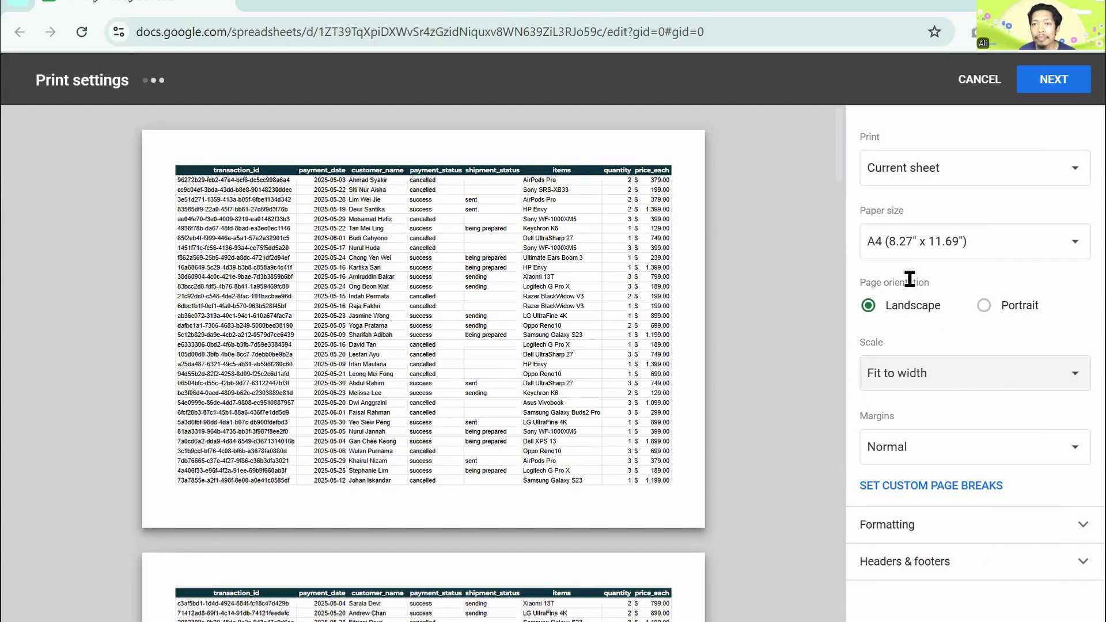
Step: Try the Narrow and Wide margin presets on the print preview
left_click(914, 452)
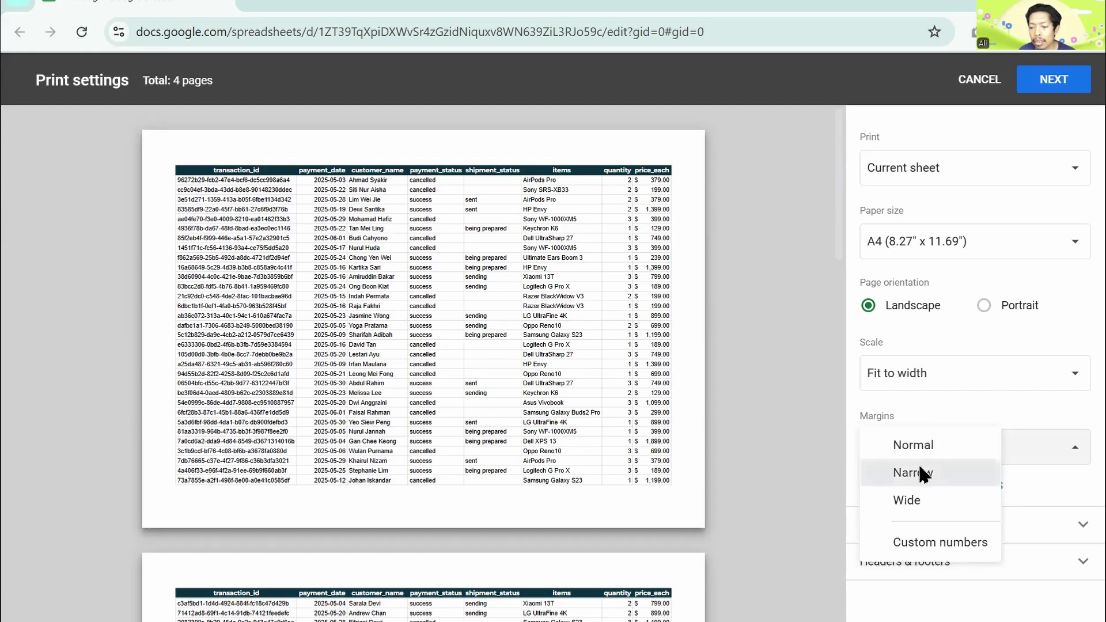
left_click(918, 469)
left_click(952, 457)
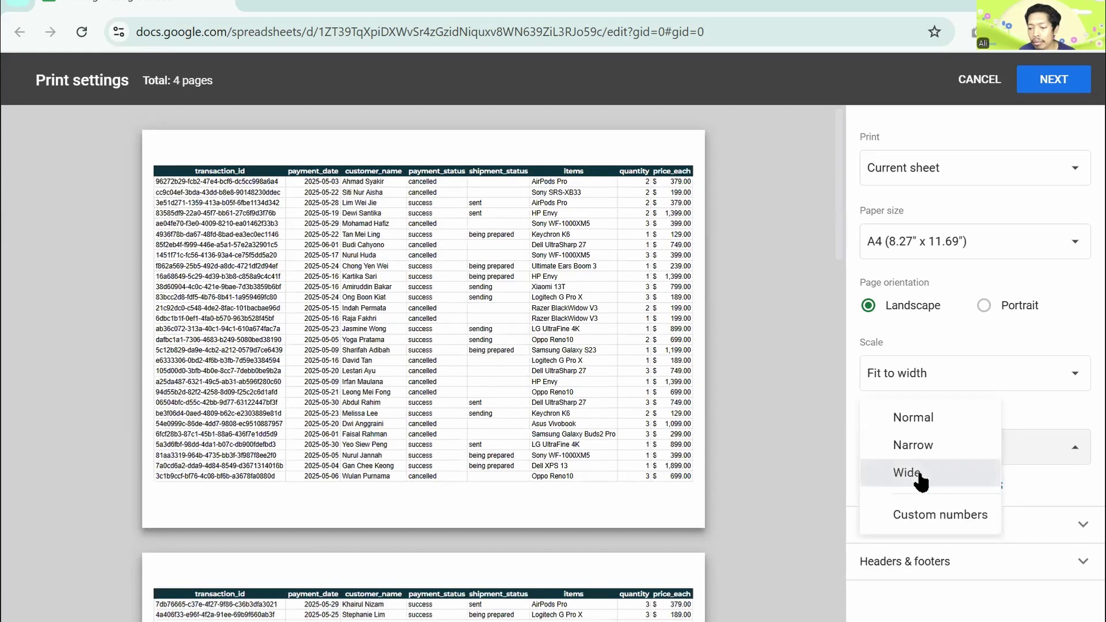
left_click(921, 475)
Step: Switch the page margins to custom numbers and set the top and right margins to 0.5"
left_click(945, 461)
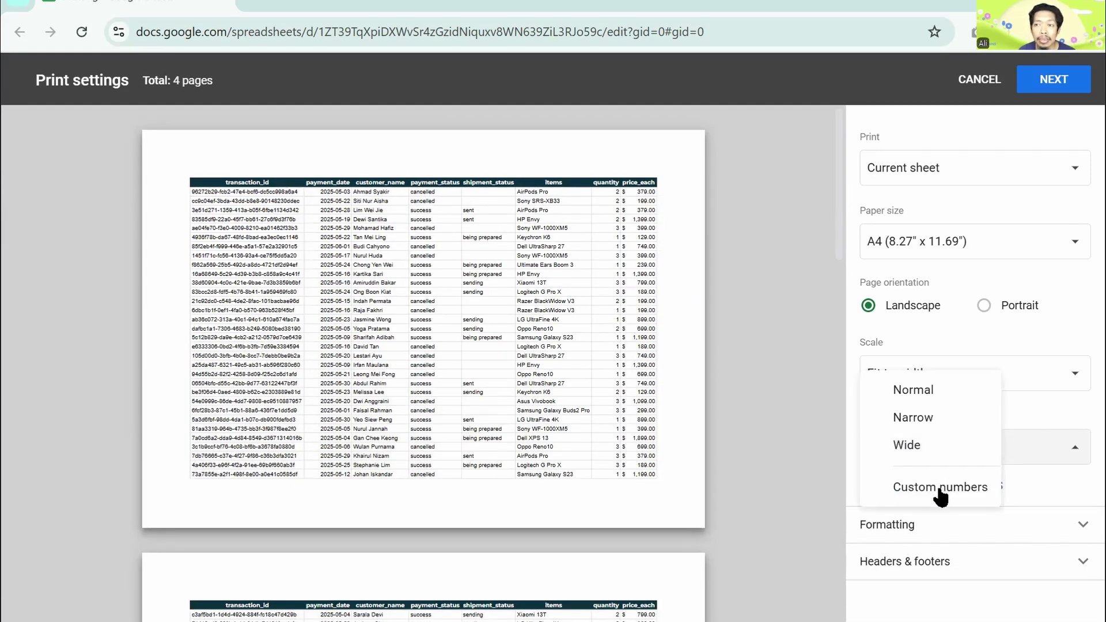
left_click(941, 488)
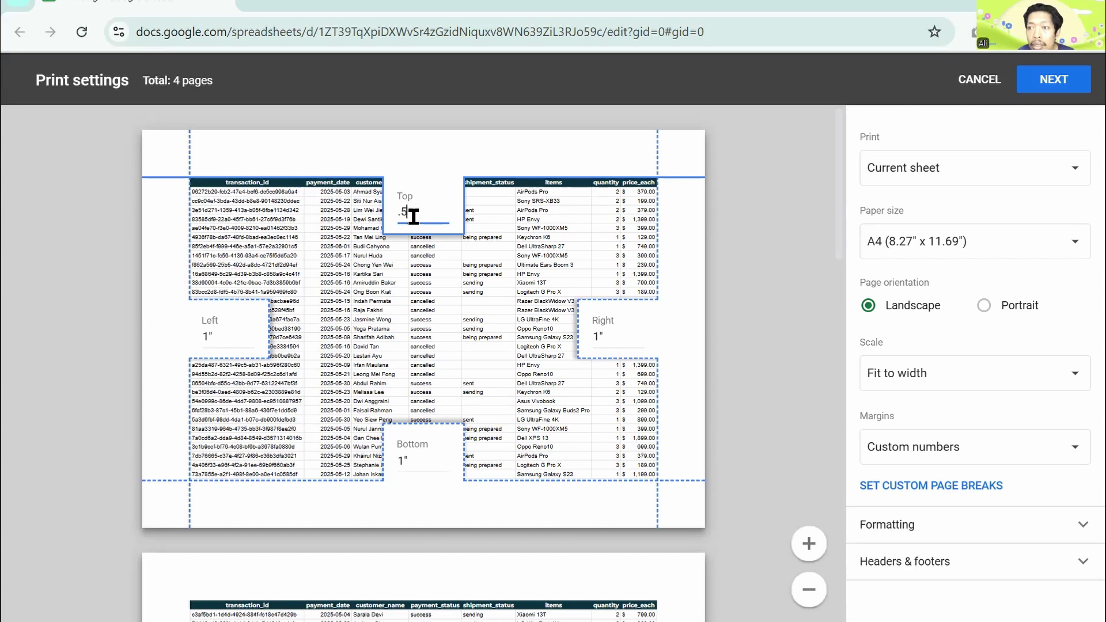
type(".5")
key("Return")
left_click(604, 337)
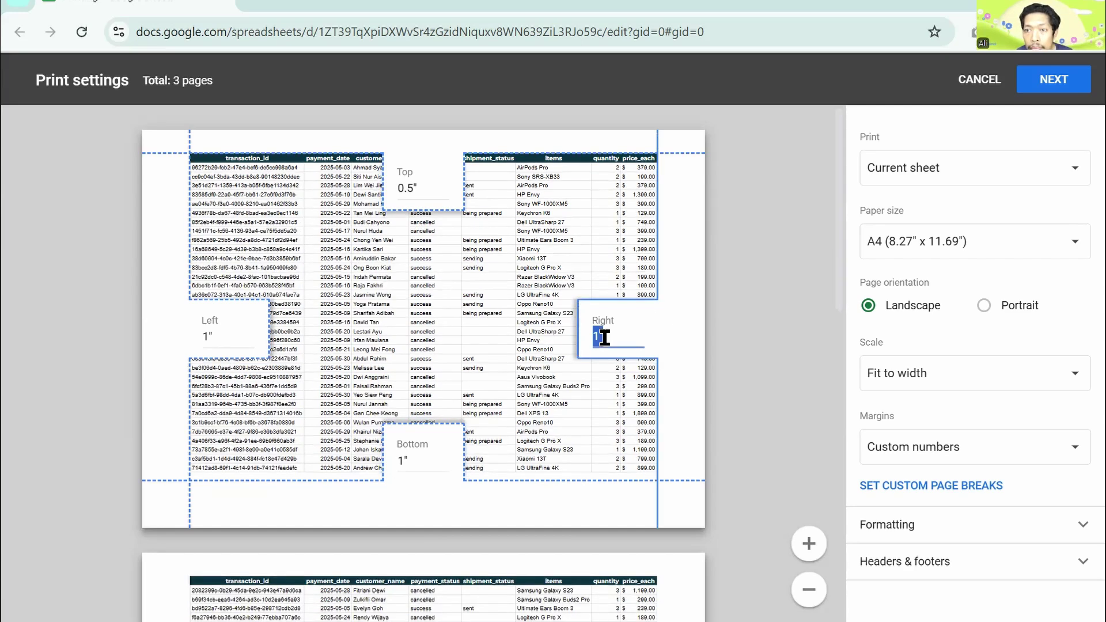
type(".5")
key("Return")
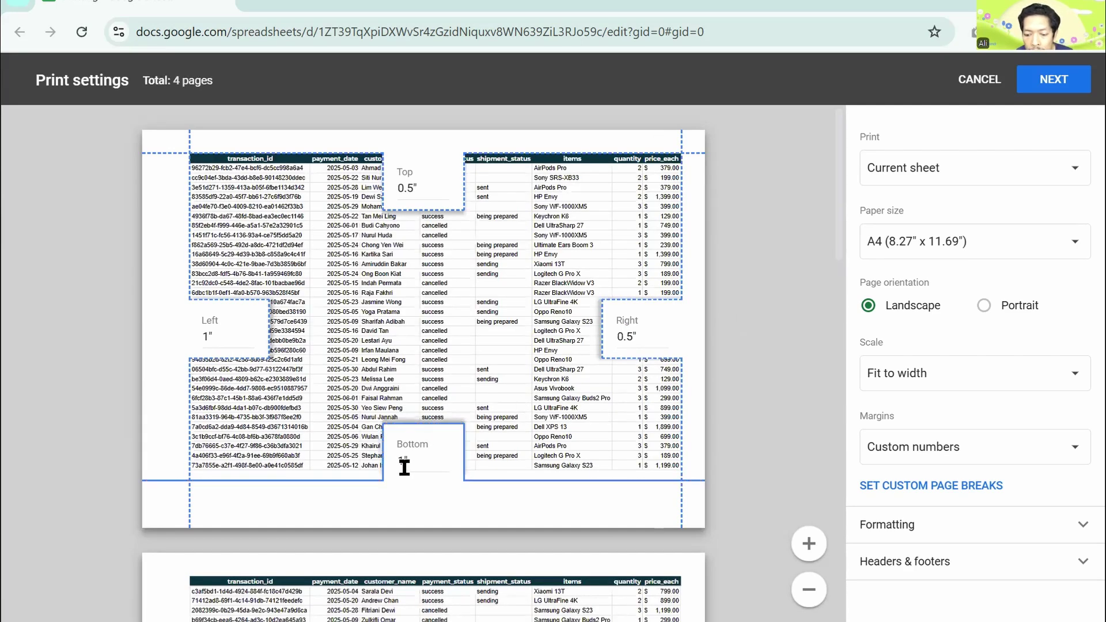
Step: Set the bottom page margin to 0.5" and the left page margin to 0.7"
left_click(403, 461)
key("BackSpace")
type(".5")
key("Return")
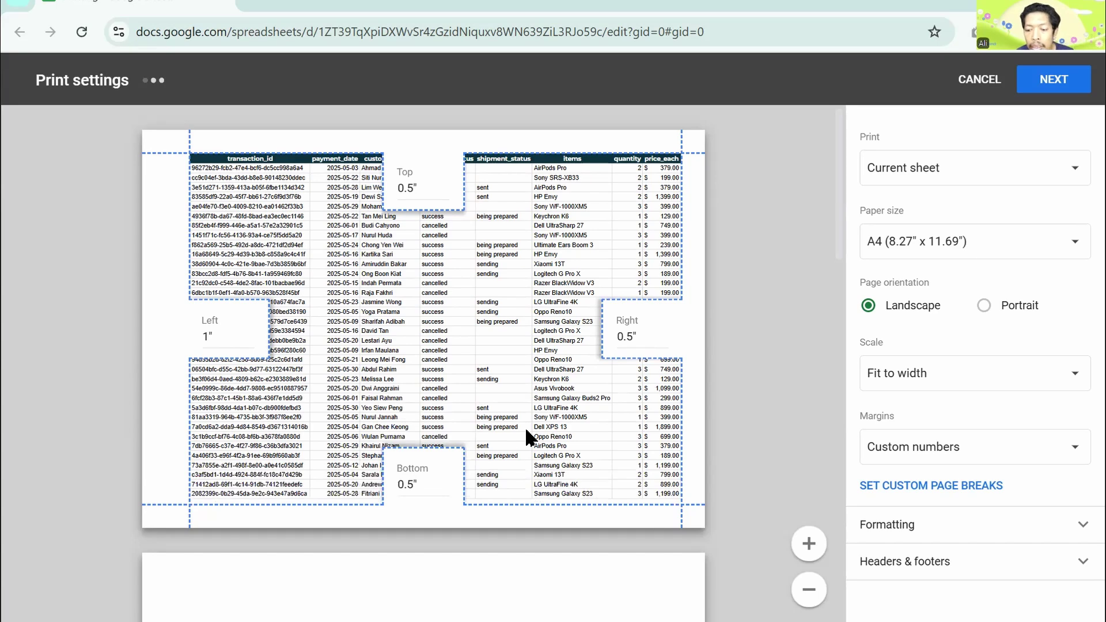
left_click(215, 335)
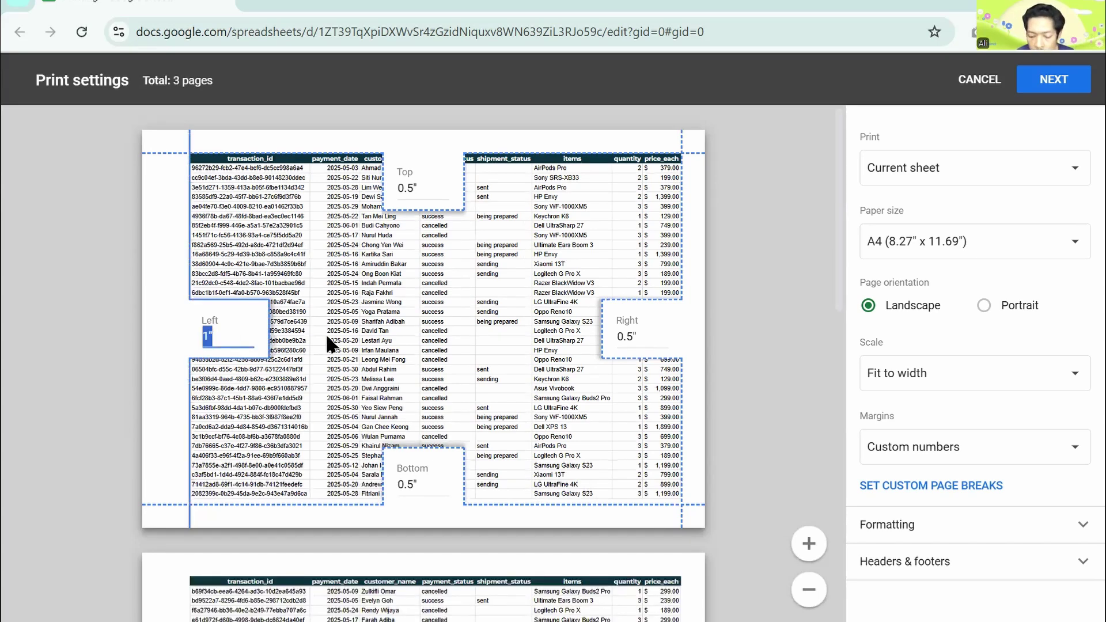
type(".7")
key("Return")
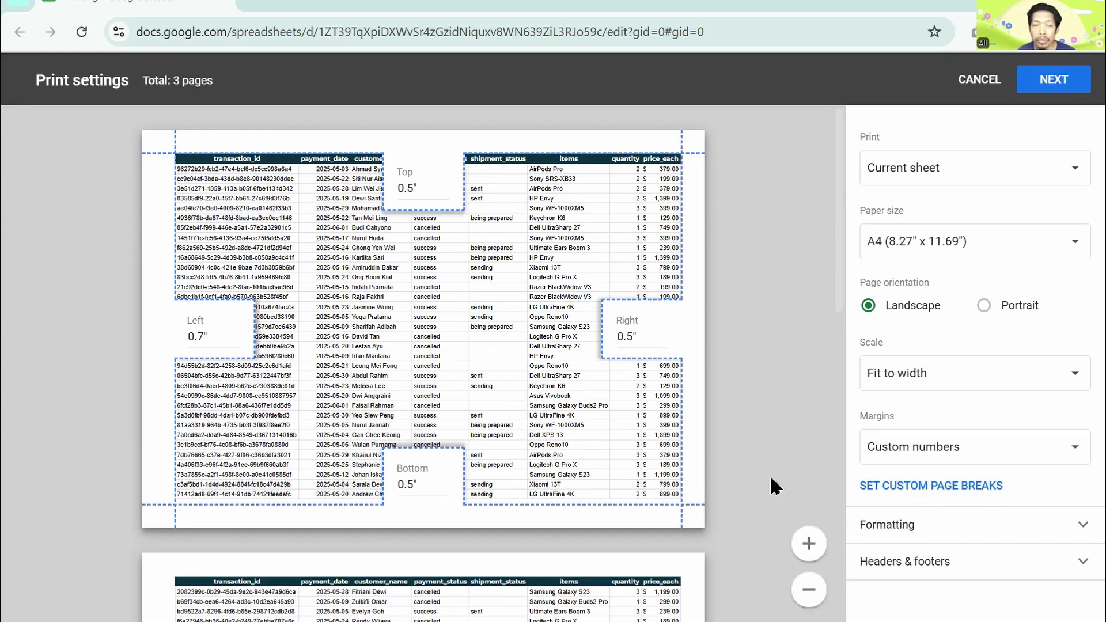
Step: Try a custom page break between the shipment_status and items columns, and leave without confirming it
left_click(941, 487)
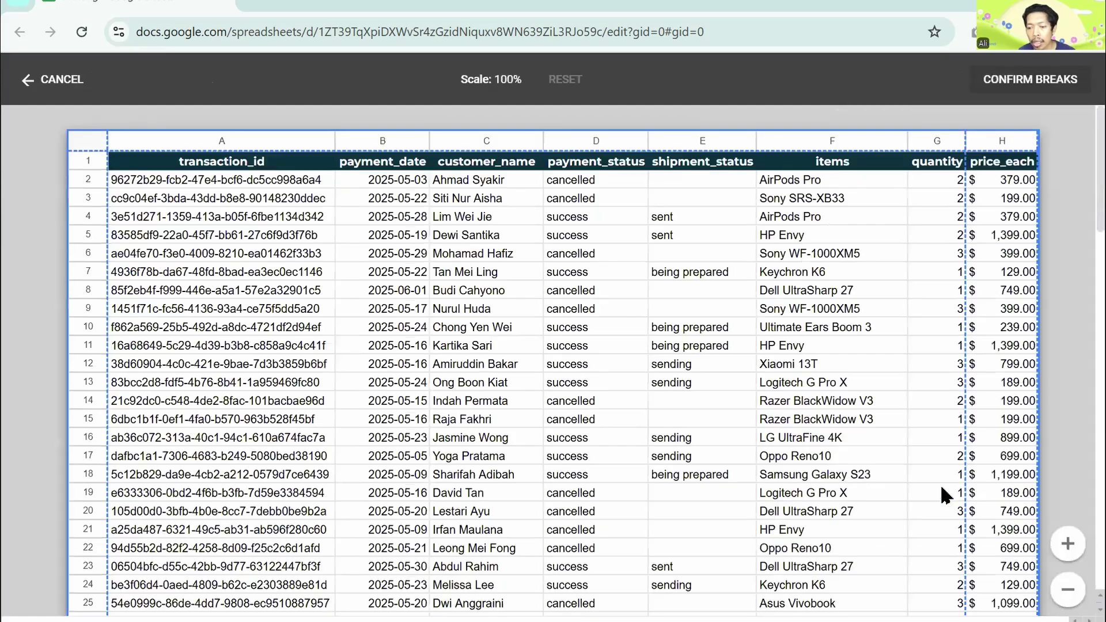
left_click_drag(966, 145, 759, 187)
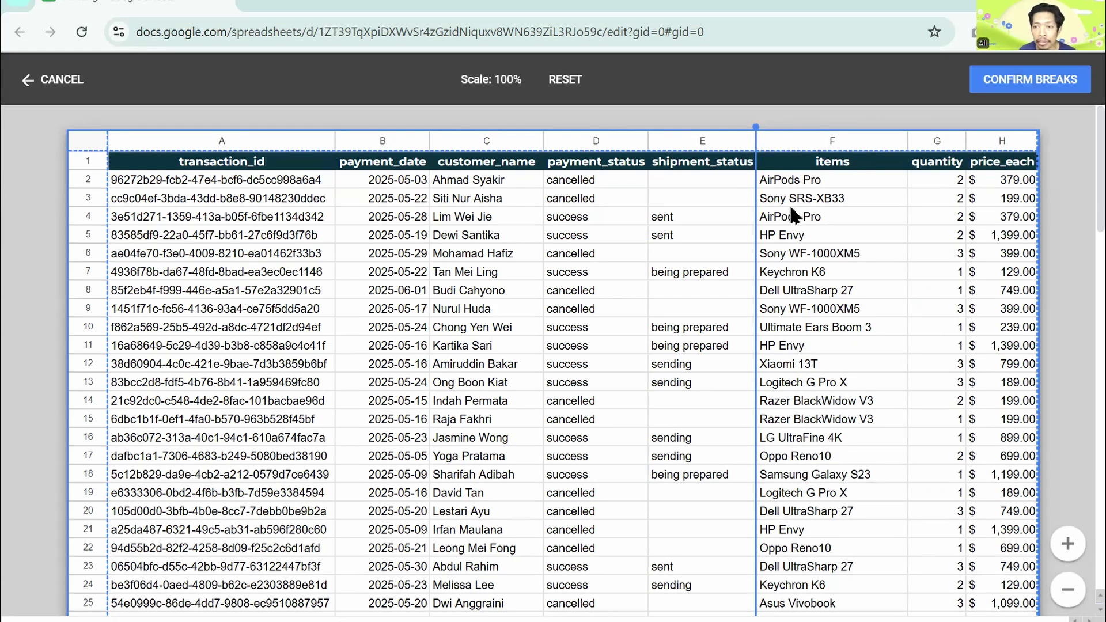
left_click(64, 80)
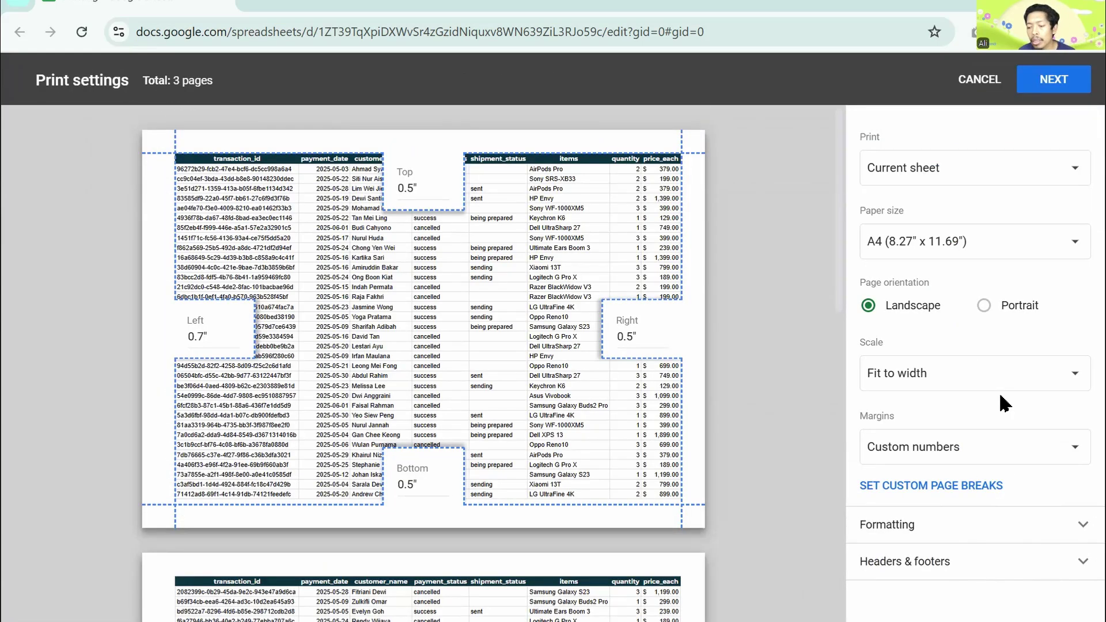
Step: Exclude notes from the printout in the print formatting options
left_click(1001, 527)
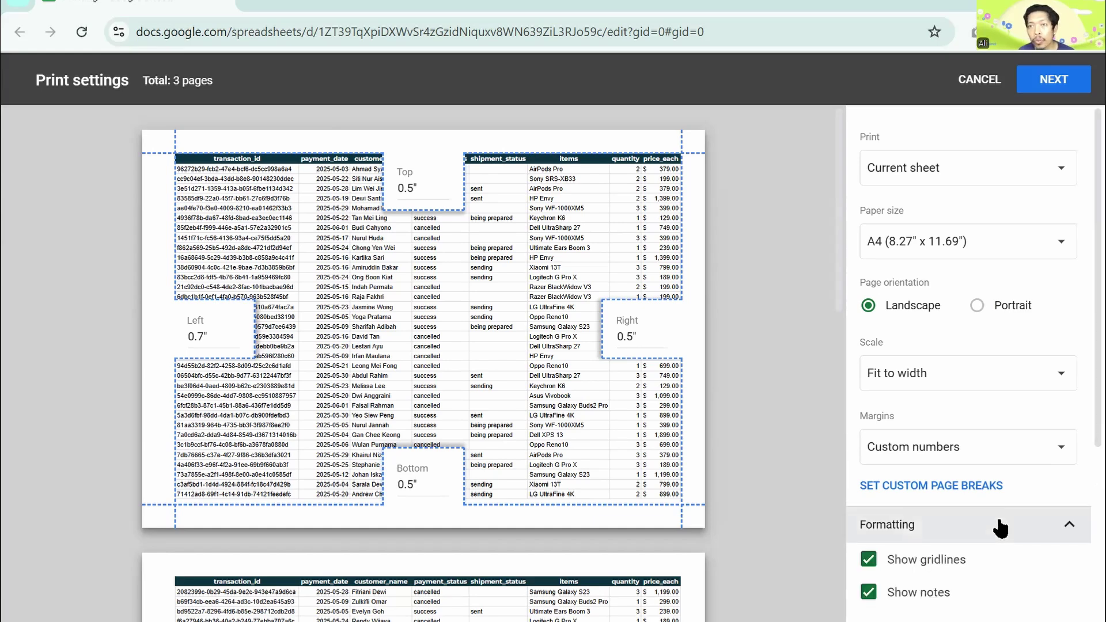
scroll(1001, 526, "down", 3)
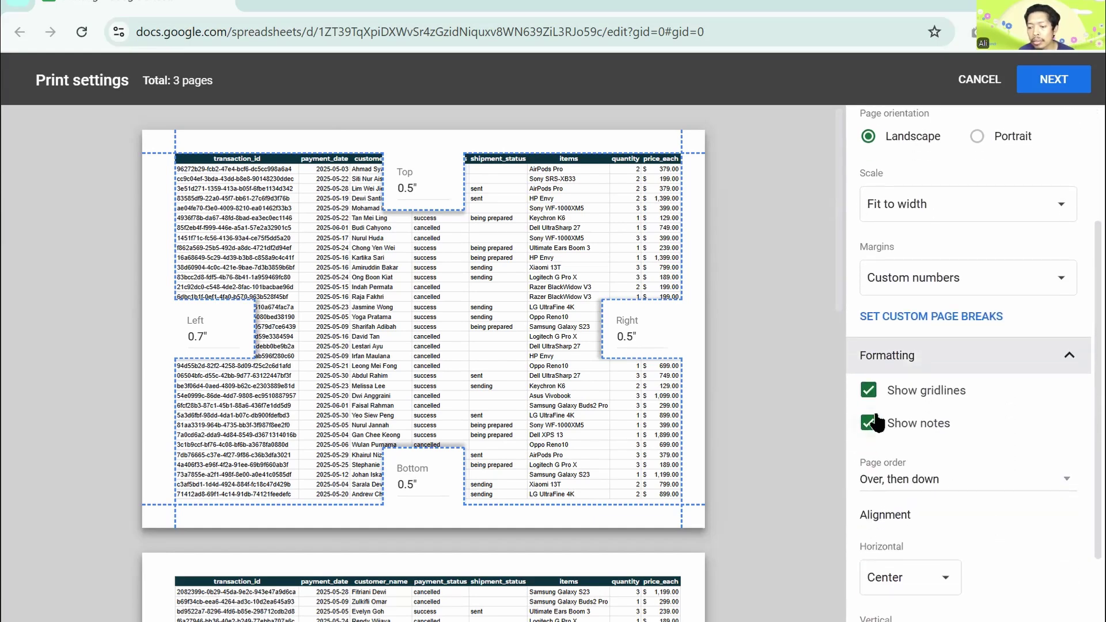
left_click(869, 423)
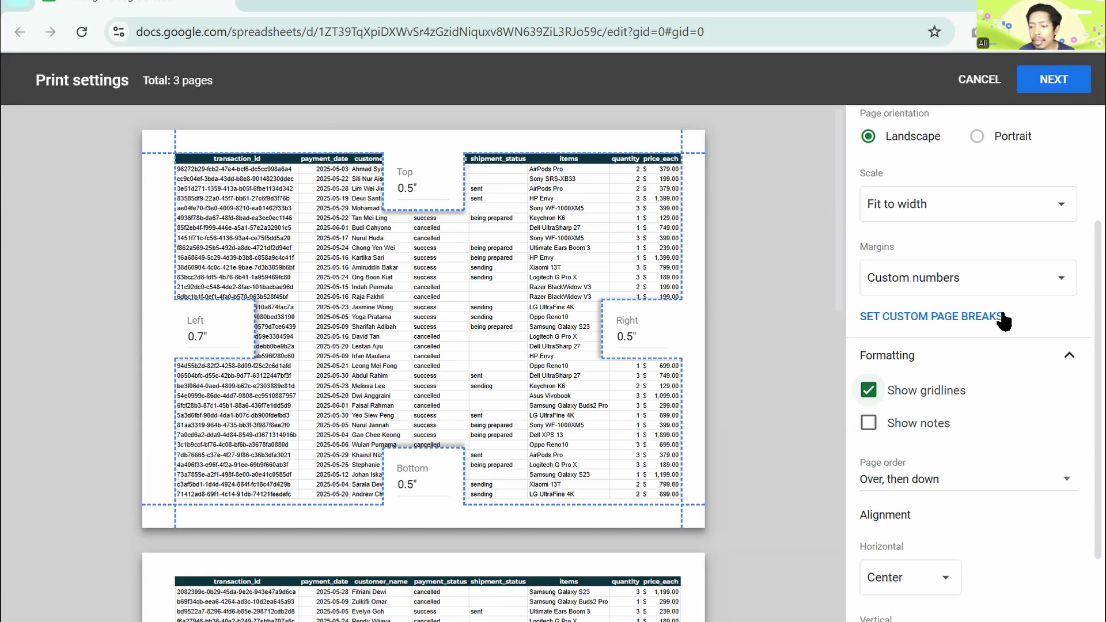
Step: Set the print scale to Normal (100%) and choose "Over, then down" as the page order
left_click(996, 214)
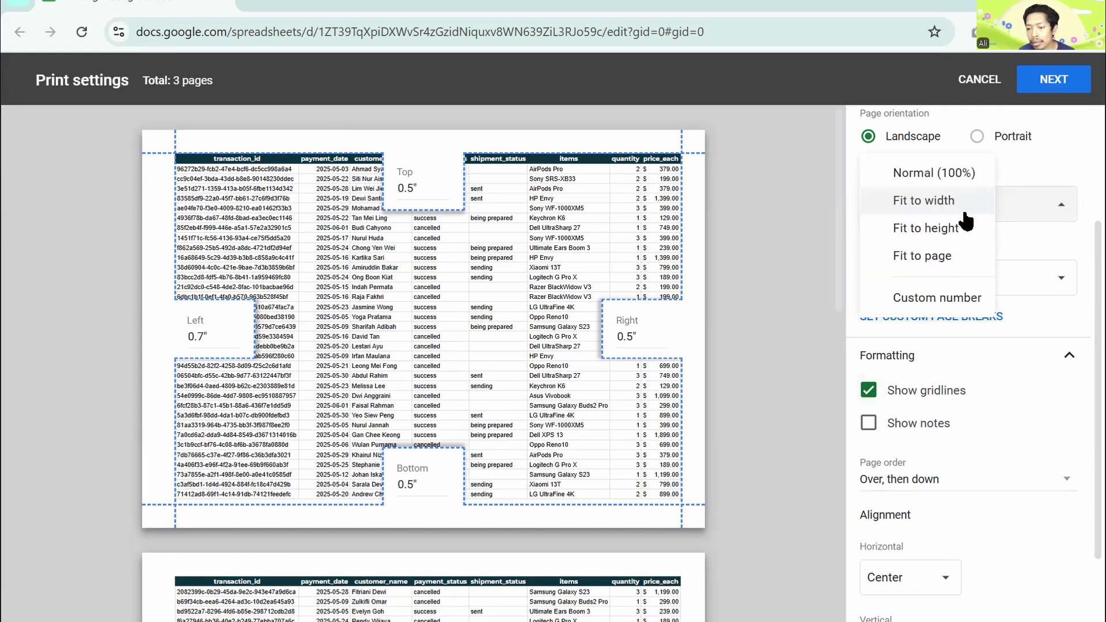
left_click(900, 172)
left_click(984, 487)
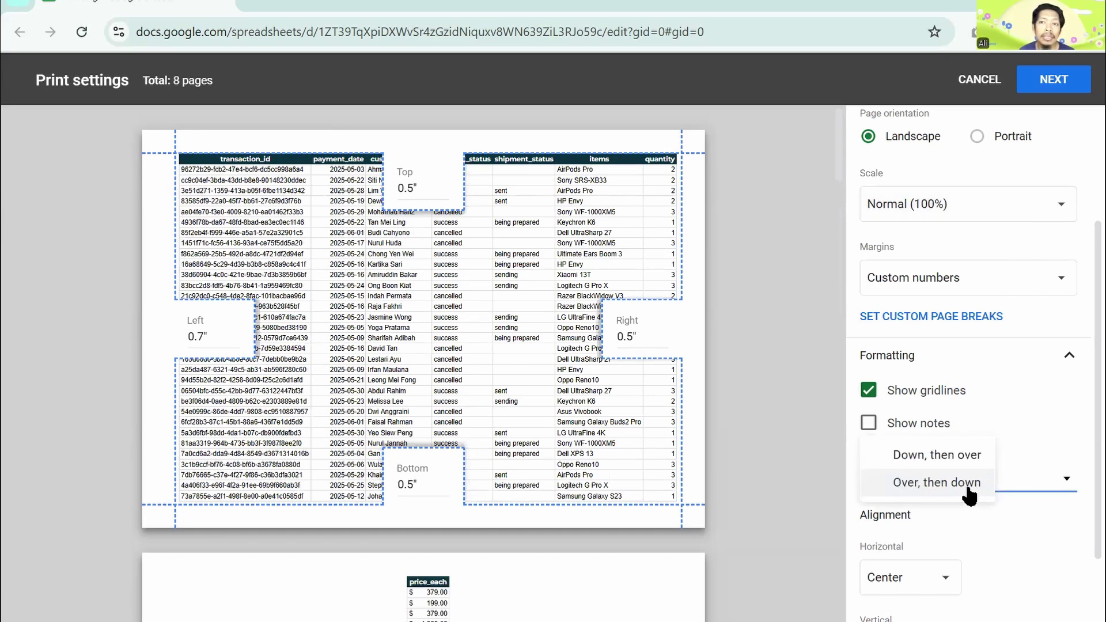
left_click(968, 487)
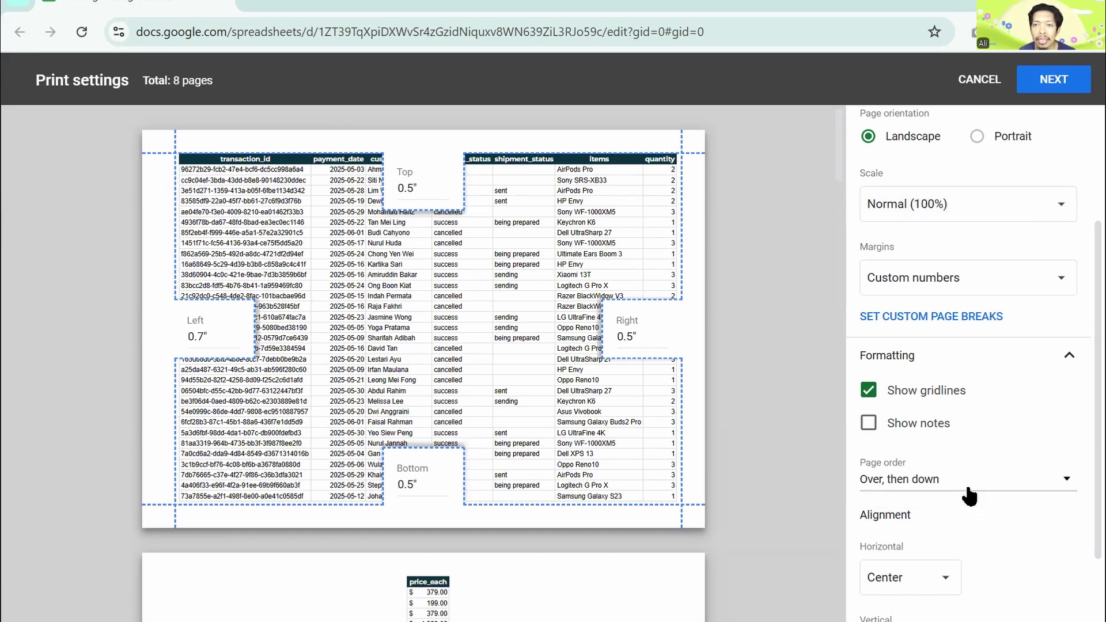
scroll(416, 406, "down", 10)
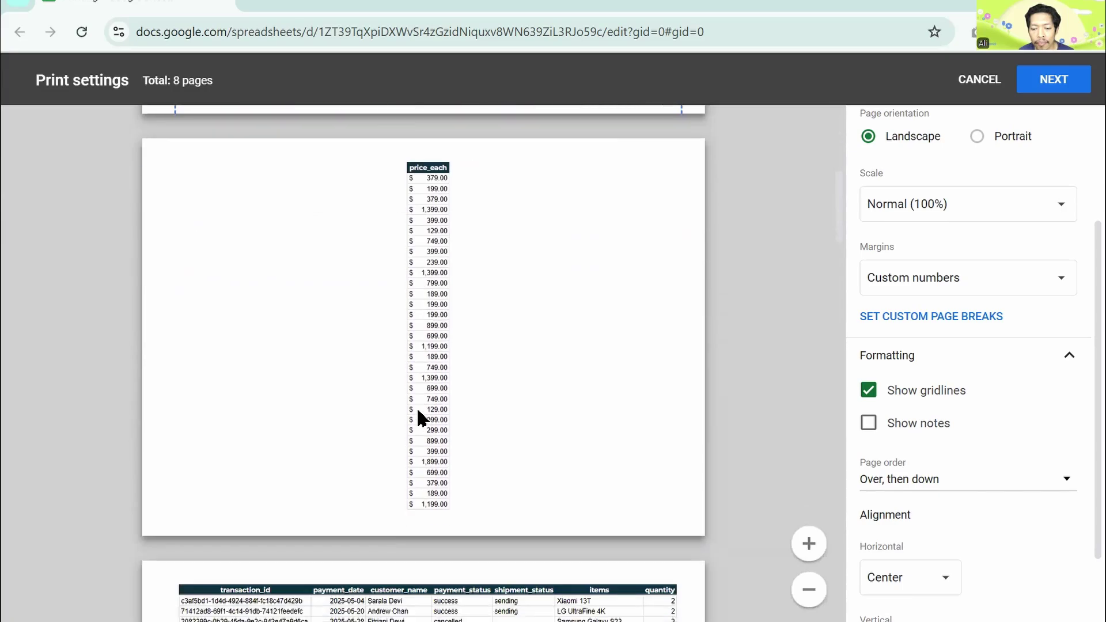
scroll(418, 411, "down", 18)
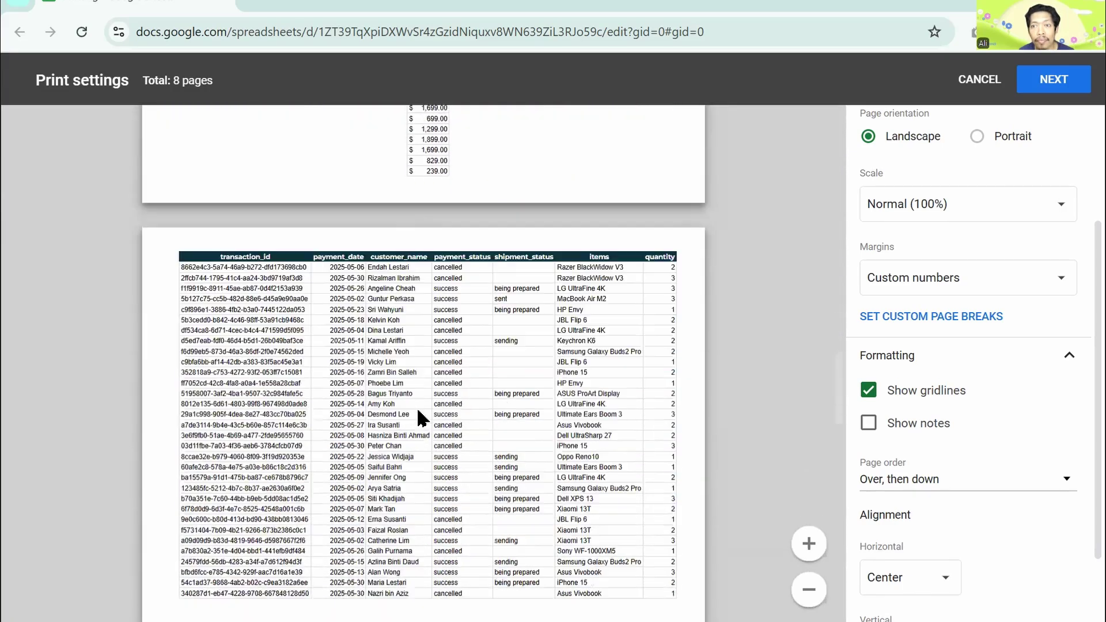
scroll(417, 407, "down", 16)
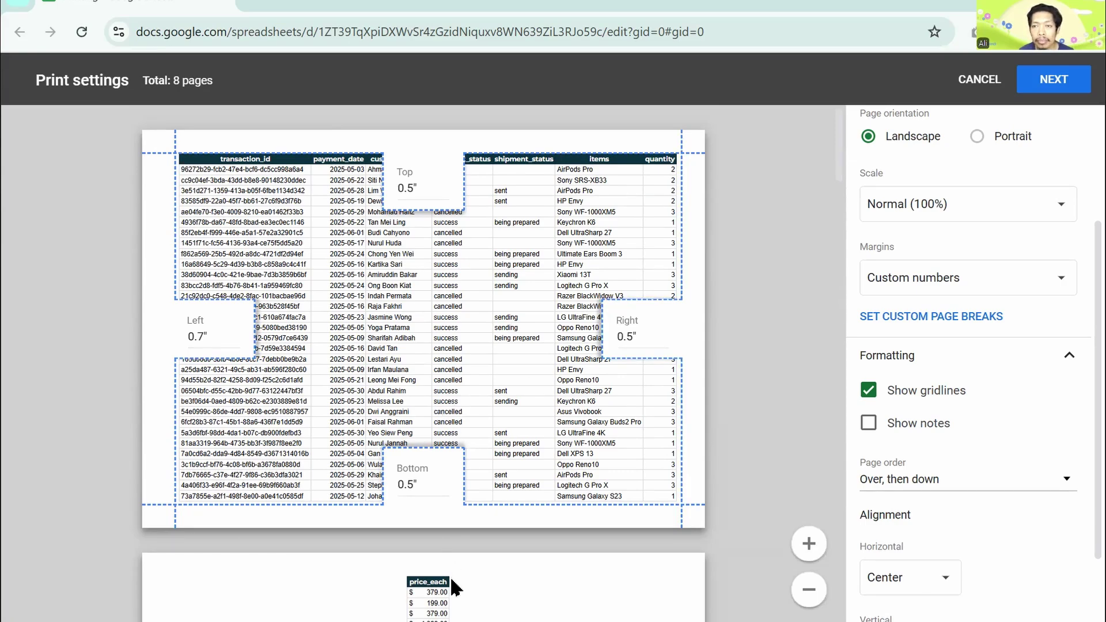
Step: Set the page order to "Down, then over", then set the print scale to "Fit to width"
scroll(455, 587, "down", 11)
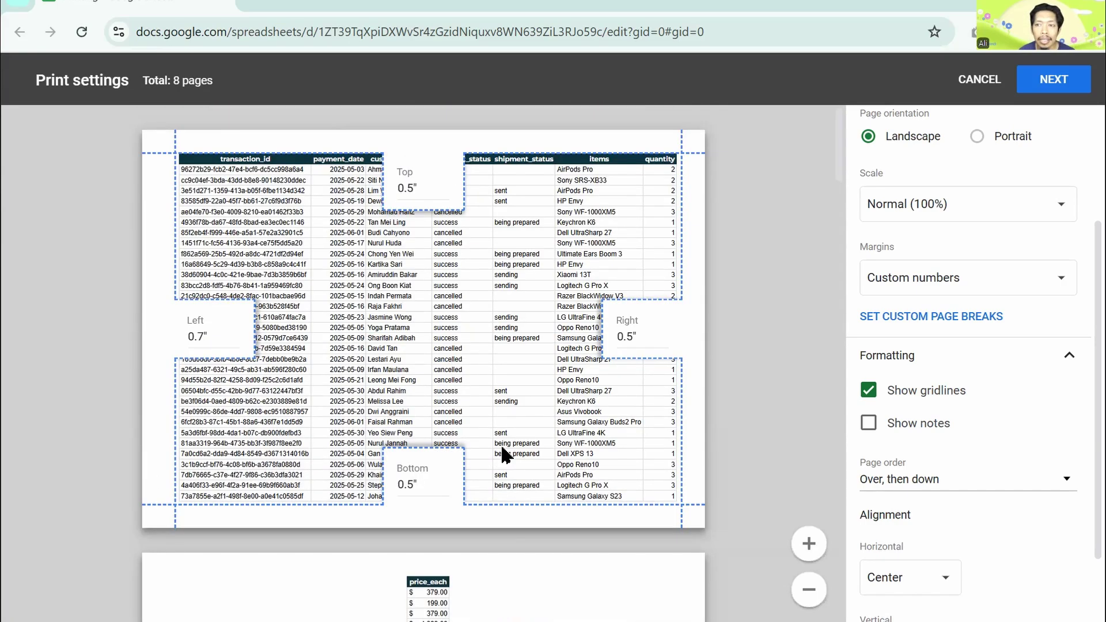
left_click(956, 480)
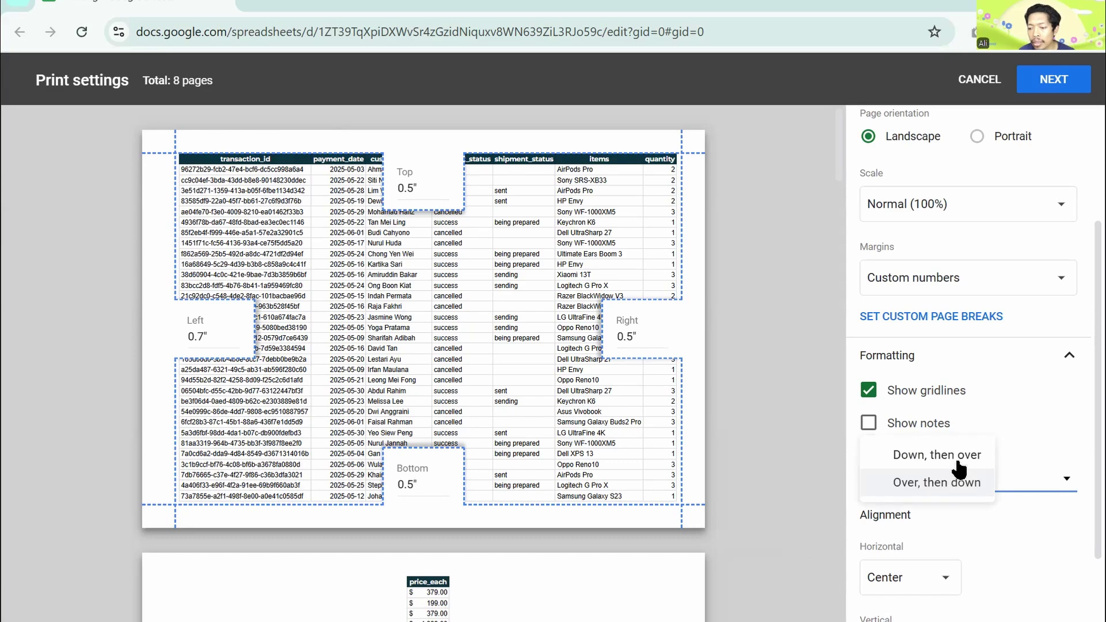
left_click(956, 456)
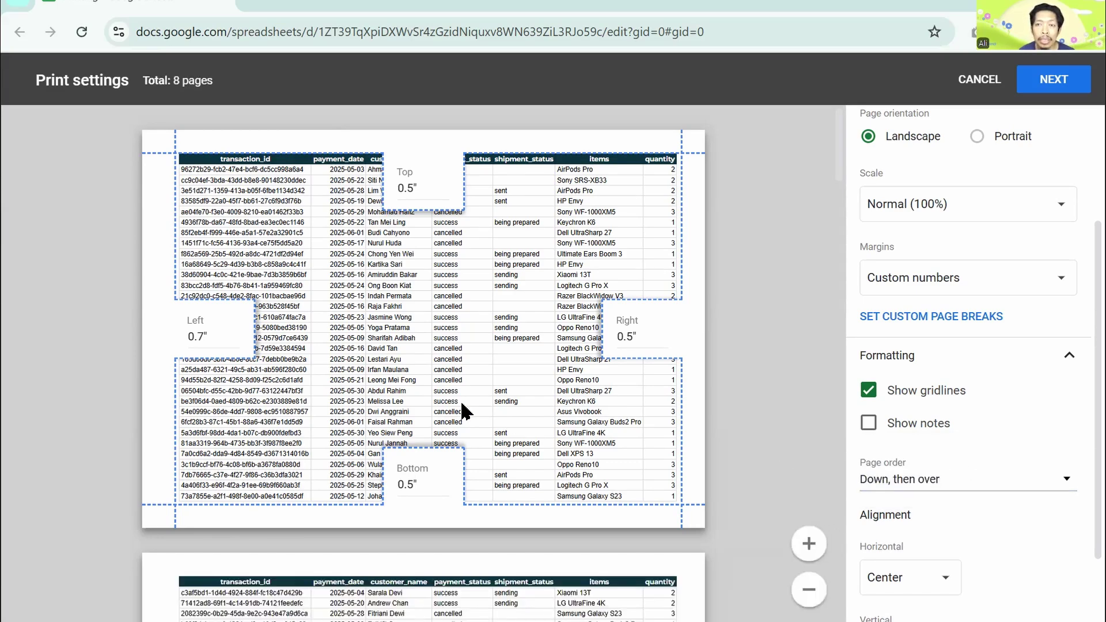
scroll(426, 405, "down", 7)
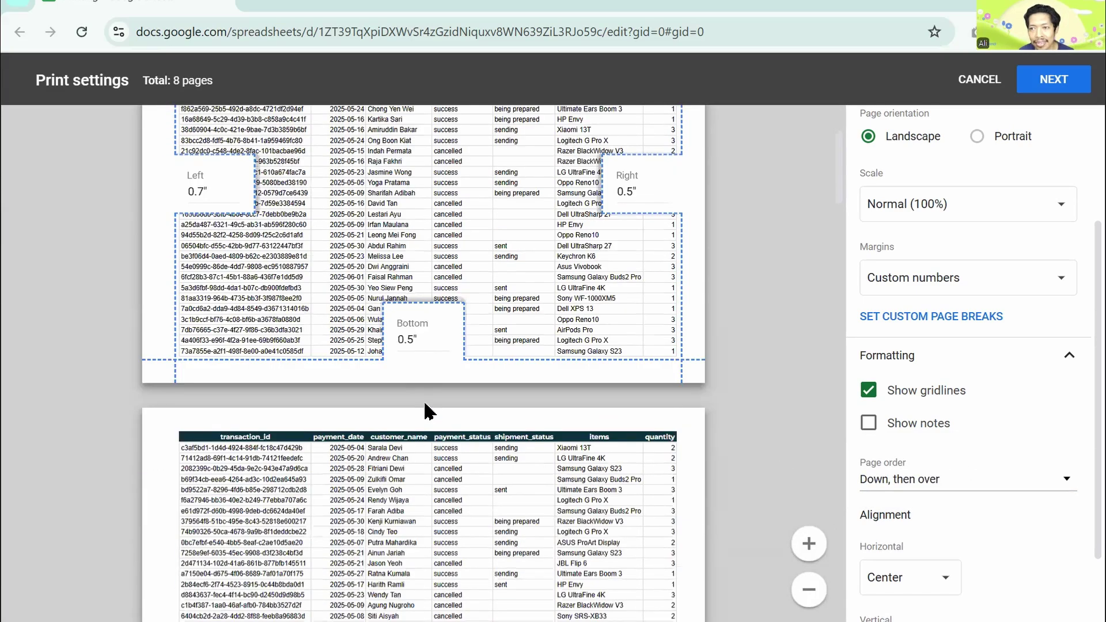
scroll(425, 404, "down", 8)
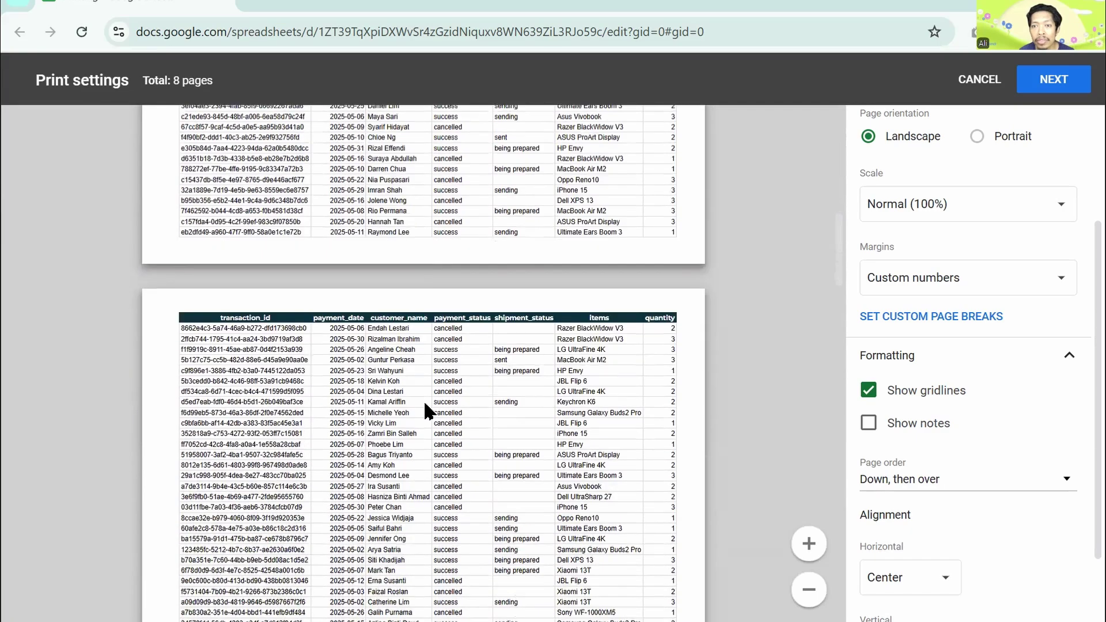
scroll(429, 411, "down", 15)
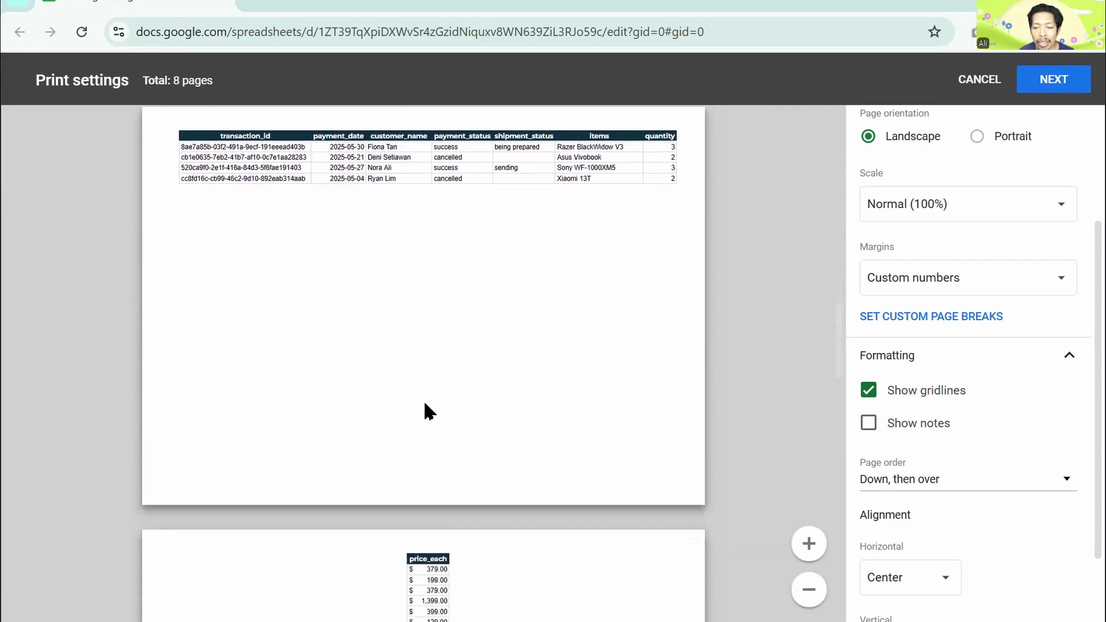
scroll(425, 404, "down", 10)
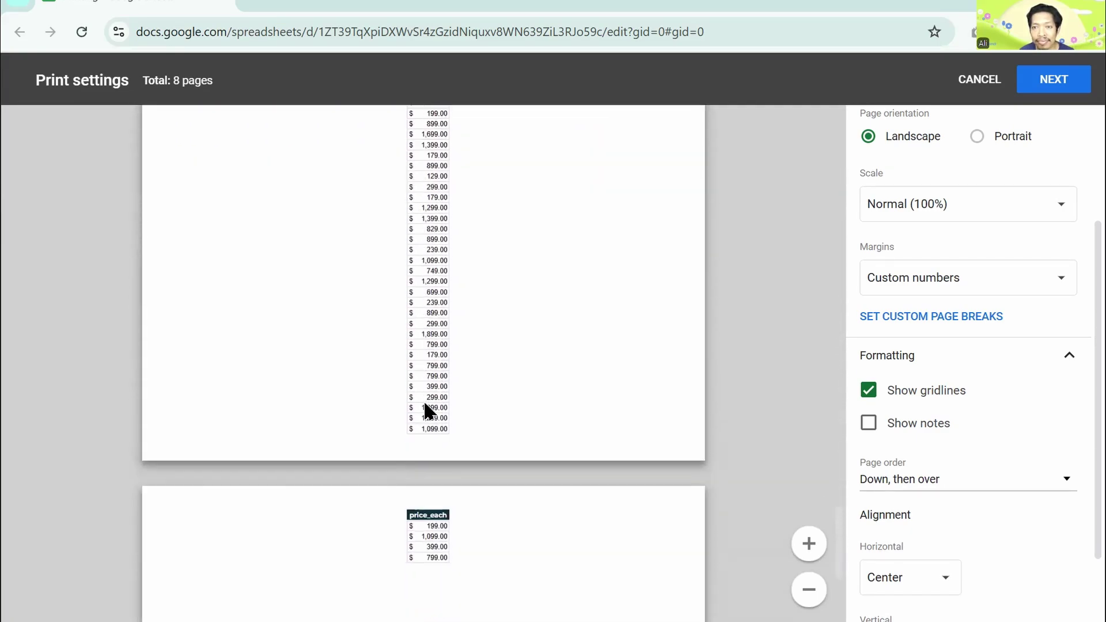
scroll(424, 404, "up", 20)
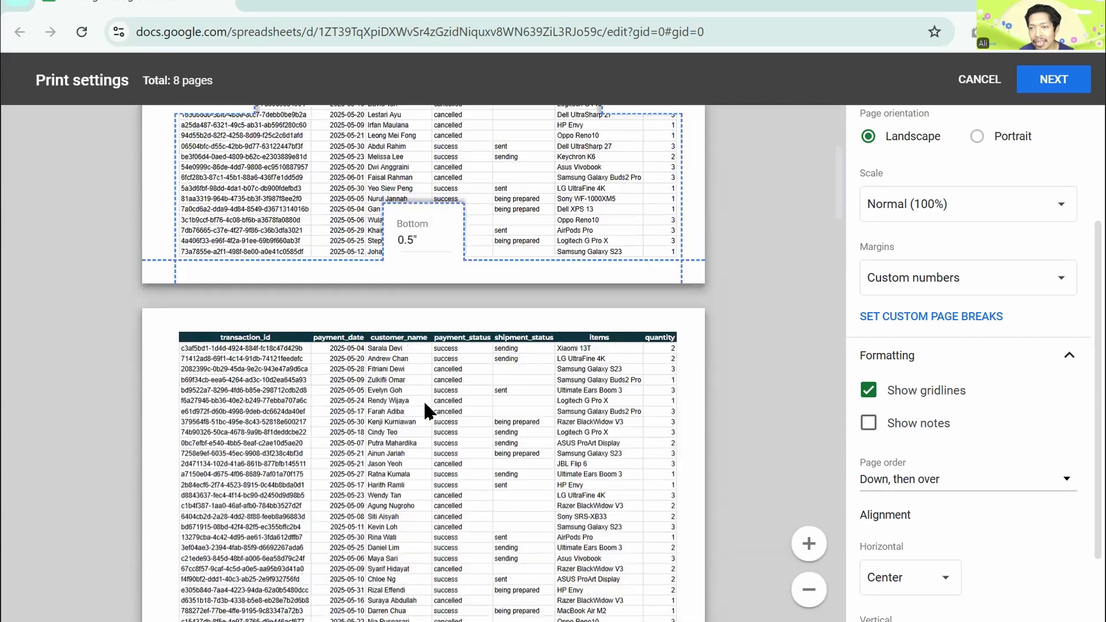
scroll(425, 403, "up", 4)
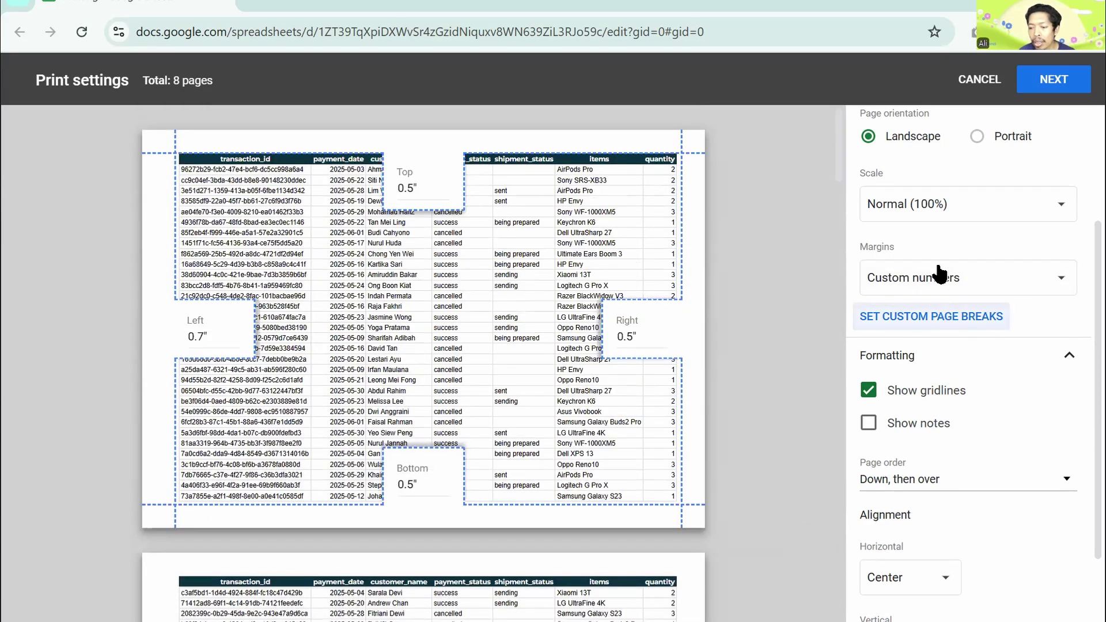
left_click(925, 216)
left_click(941, 229)
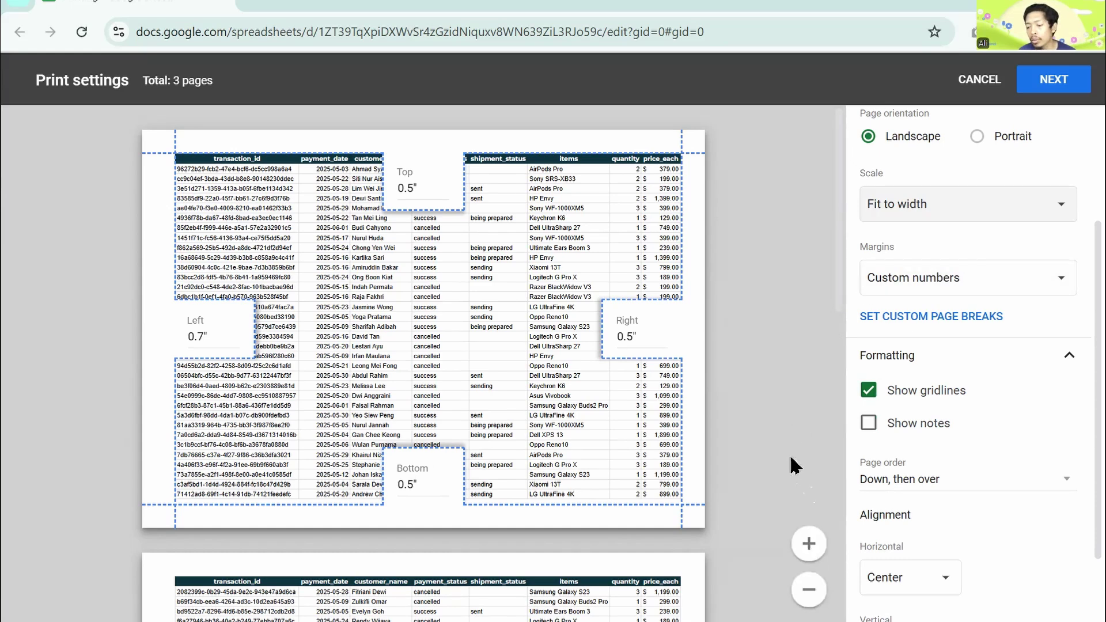
Step: Try the Left and Right options for the printout's horizontal alignment
scroll(959, 455, "down", 2)
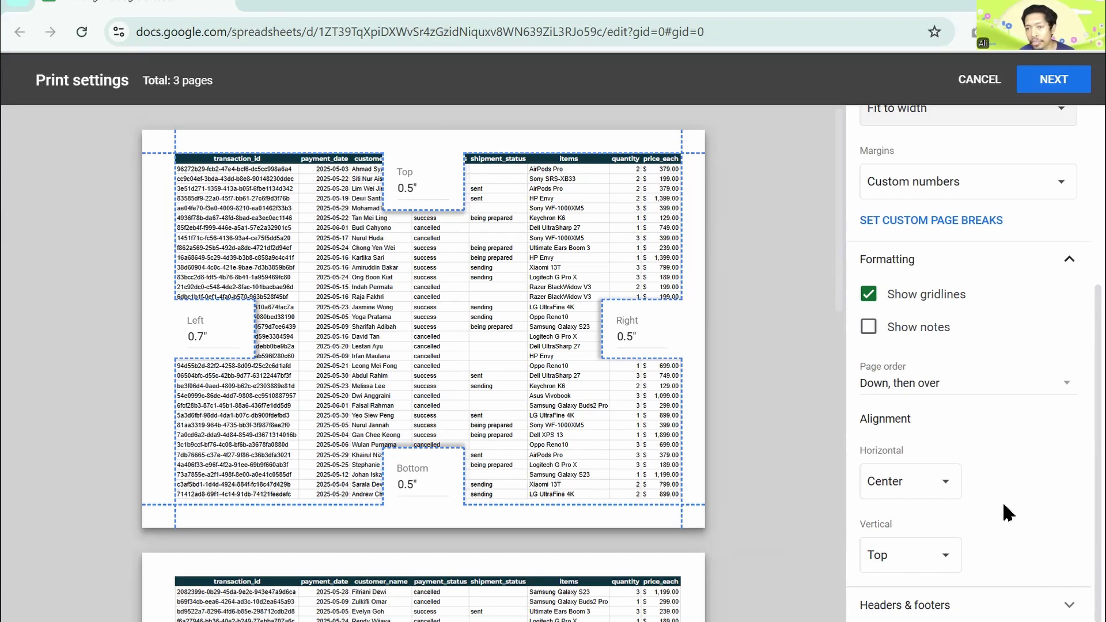
left_click(947, 499)
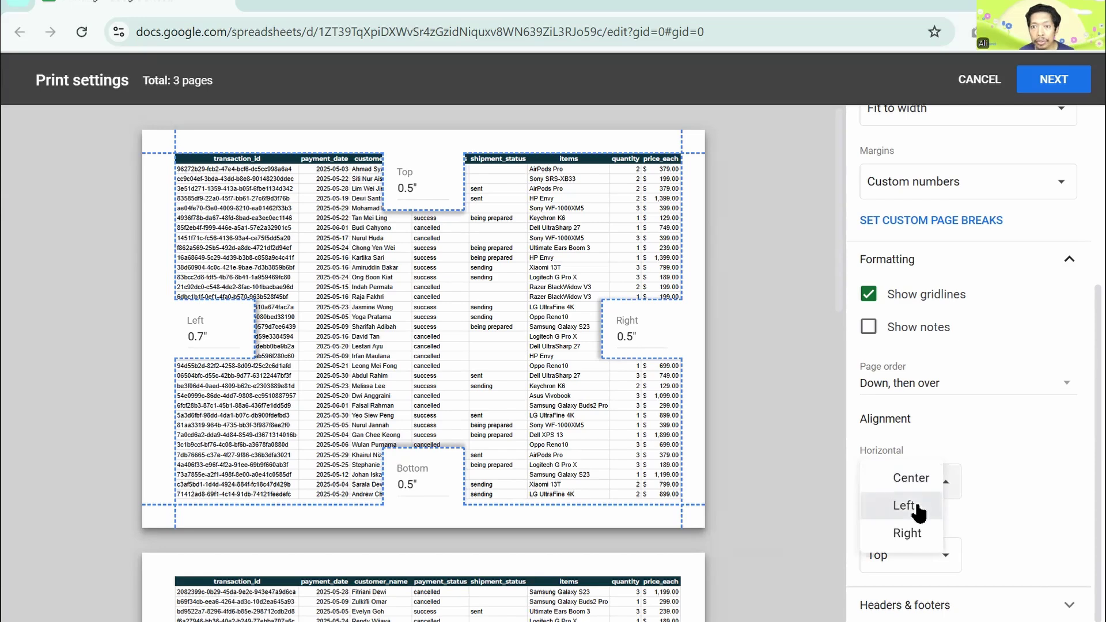
left_click(919, 510)
left_click(945, 484)
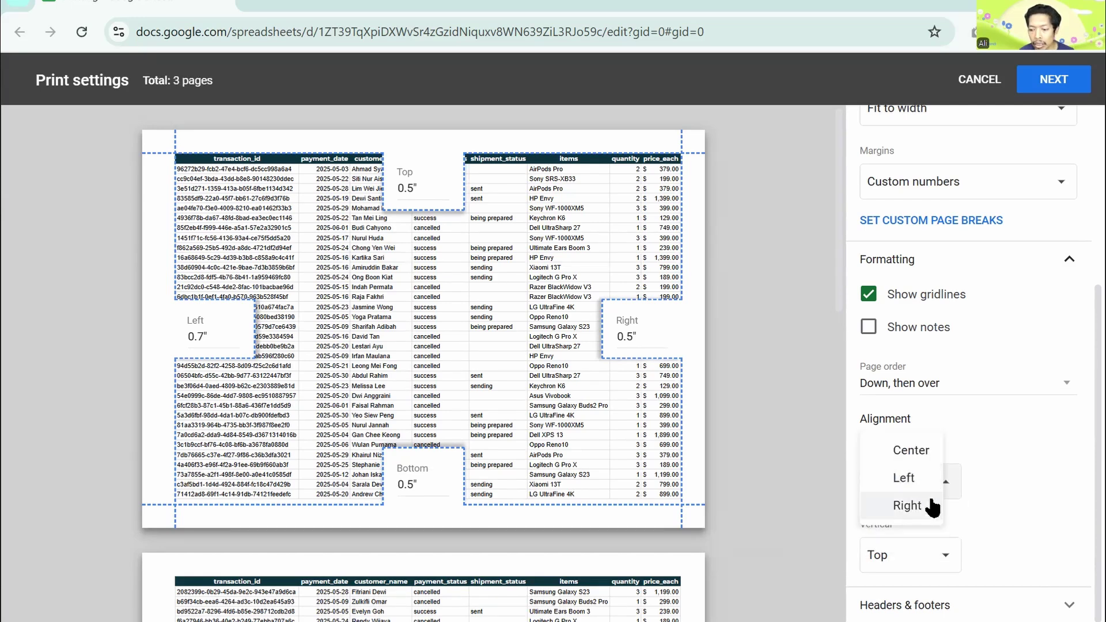
left_click(932, 507)
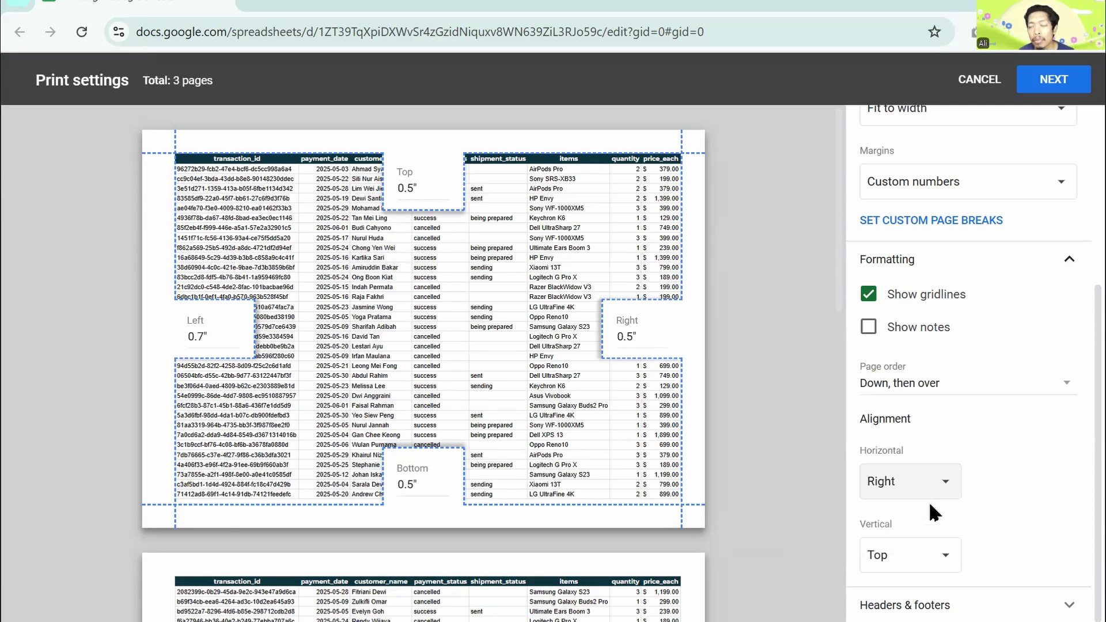
scroll(957, 271, "up", 2)
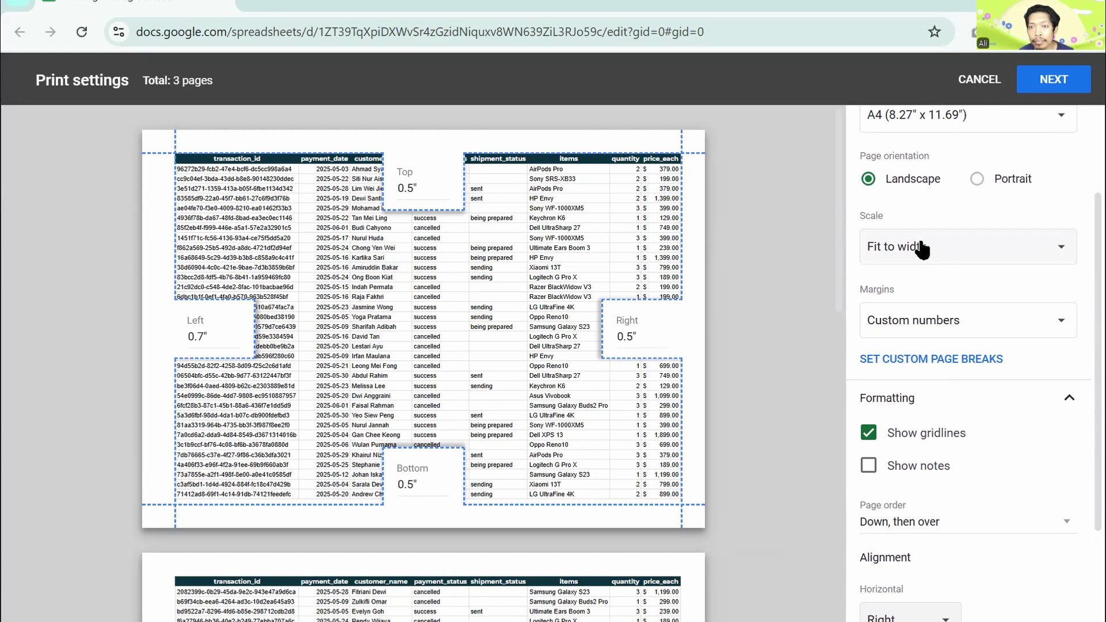
scroll(925, 289, "down", 2)
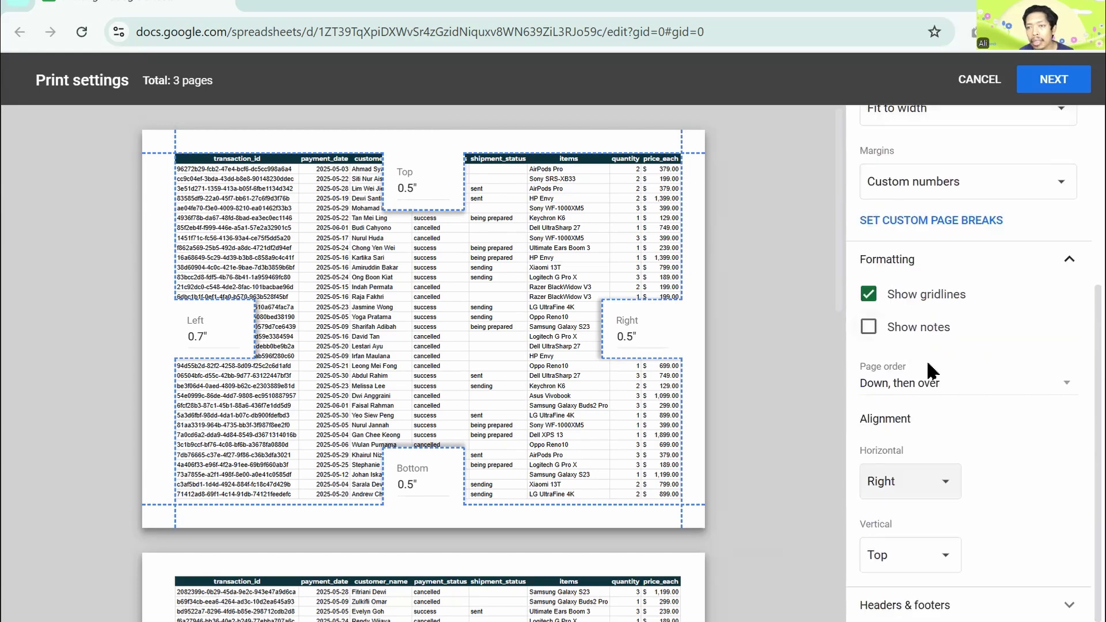
Step: Try the Center and Bottom options for the printout's vertical alignment
left_click(936, 568)
left_click(909, 553)
left_click(933, 559)
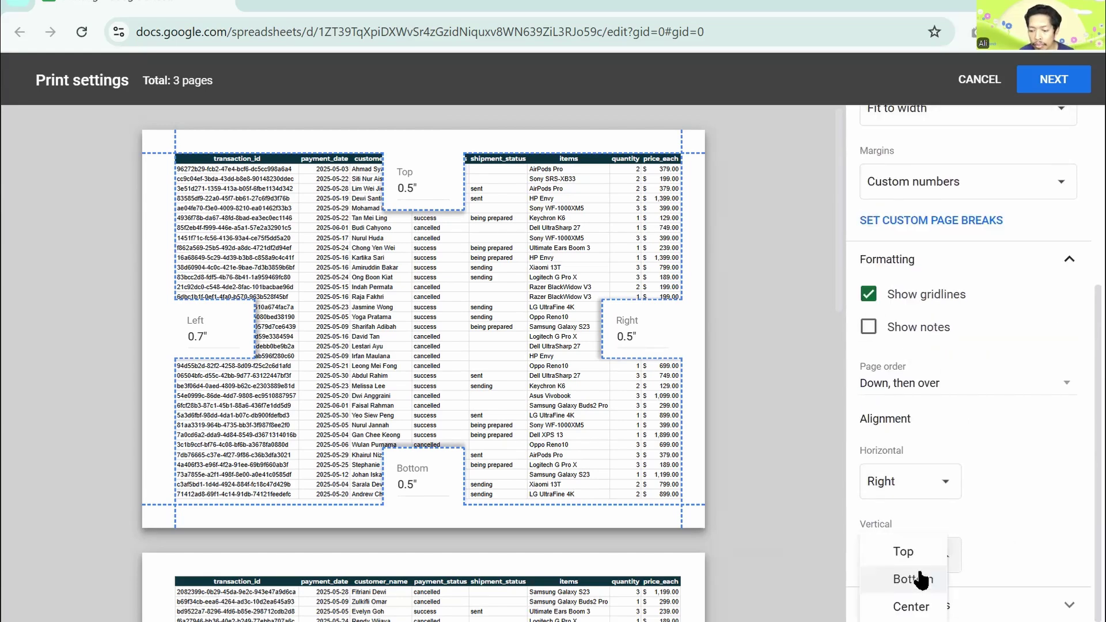
left_click(921, 605)
left_click(932, 556)
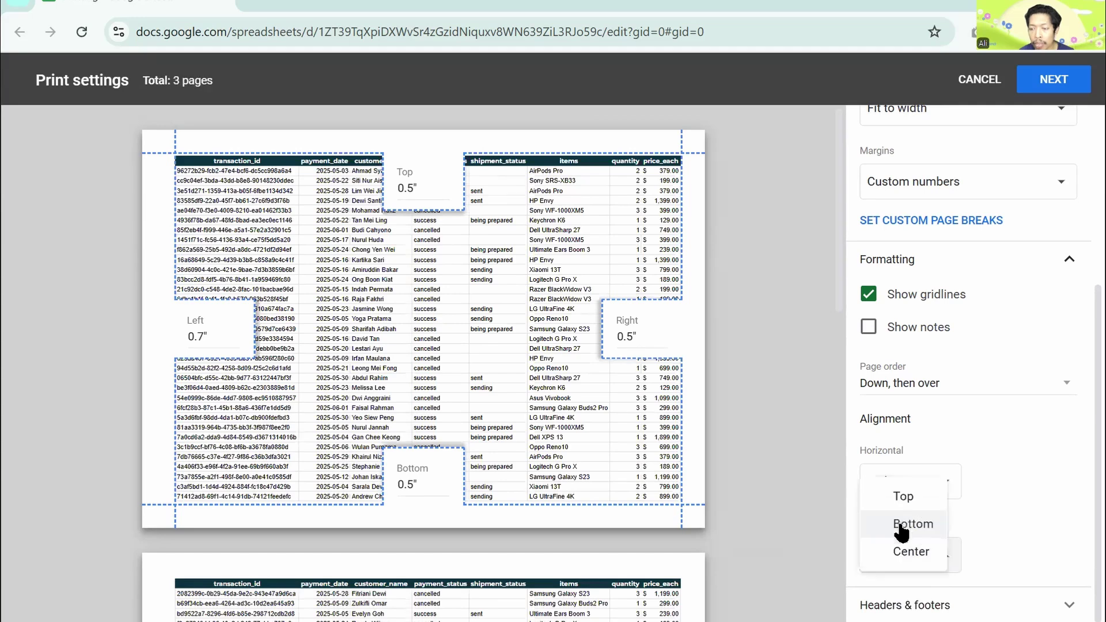
left_click(901, 525)
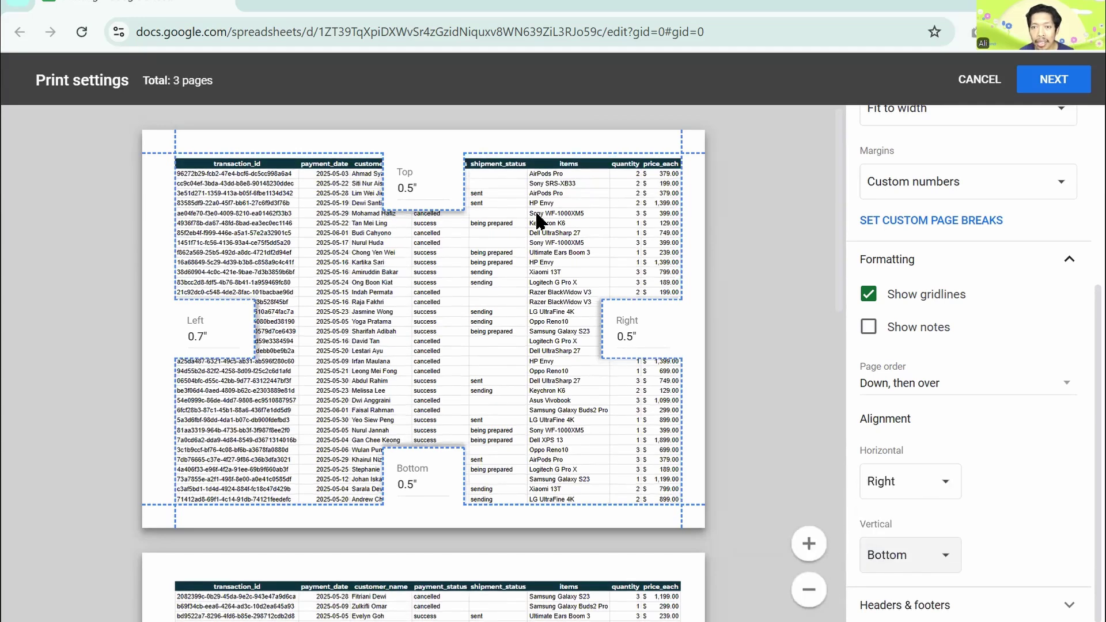
Step: Set the printout's horizontal alignment back to Center and its vertical alignment back to Top
left_click(920, 490)
left_click(903, 427)
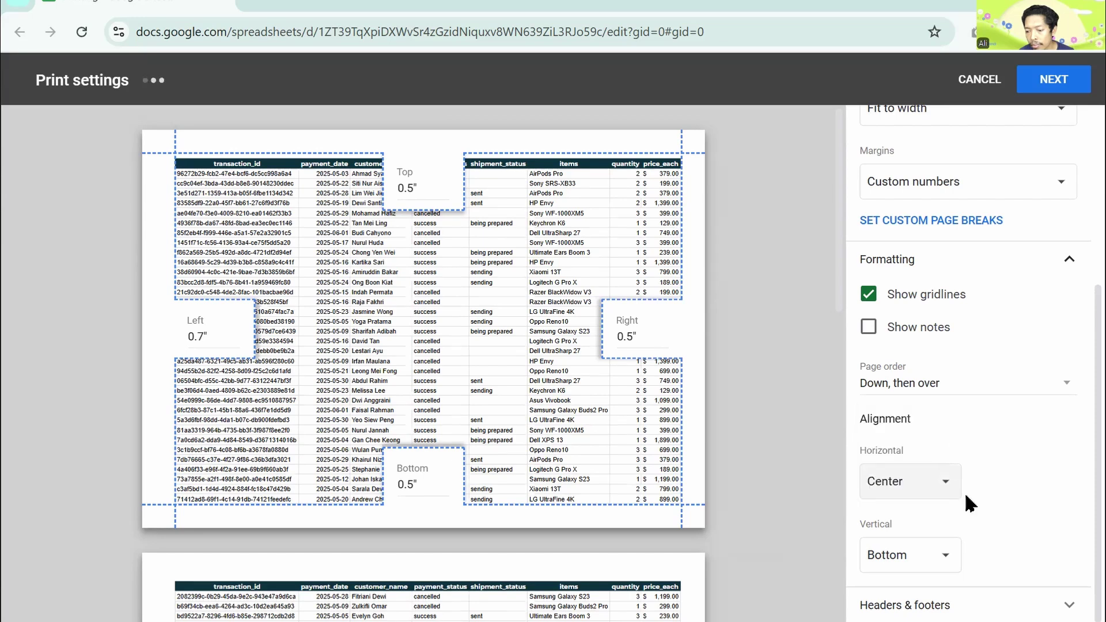
left_click(931, 544)
left_click(901, 470)
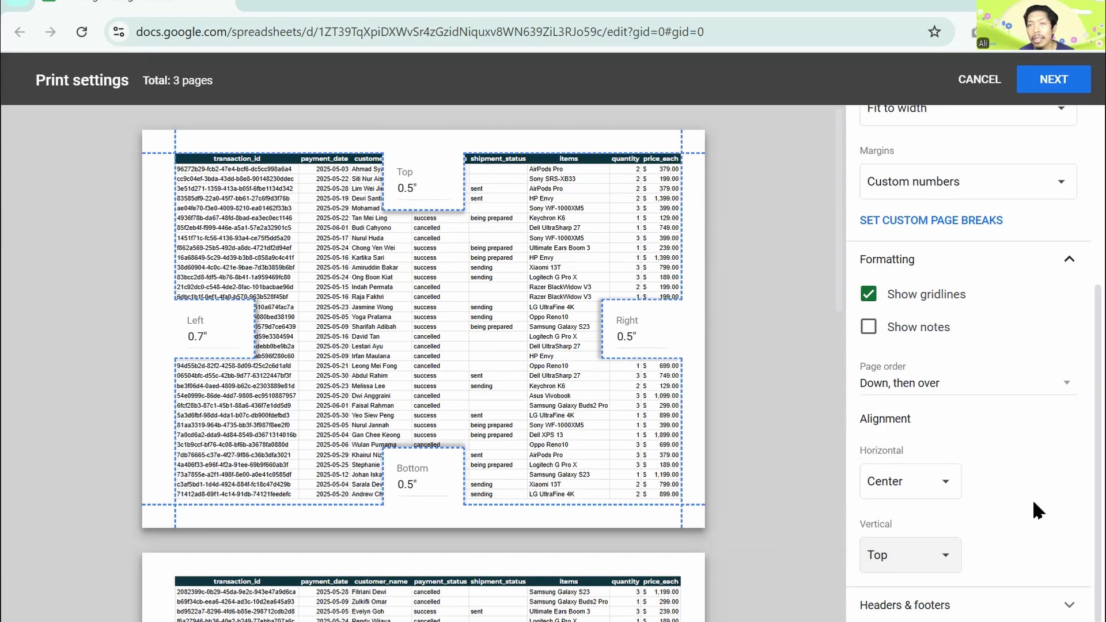
Step: Try including page numbers, workbook title, sheet name, current date and current time in the printout's headers and footers
left_click(1055, 604)
scroll(981, 394, "down", 2)
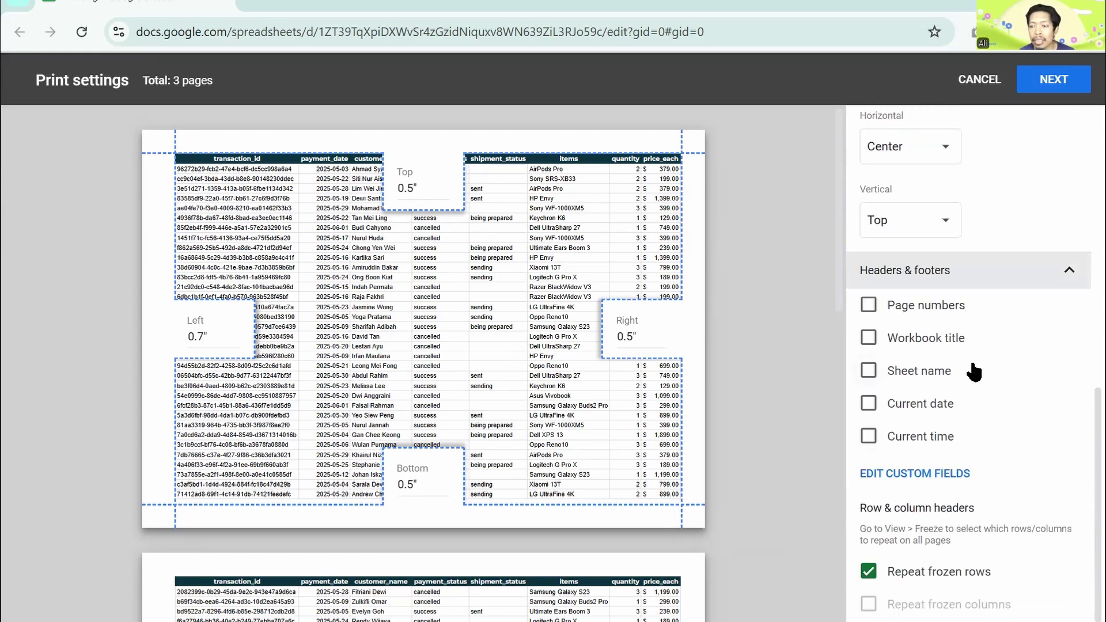
left_click(868, 306)
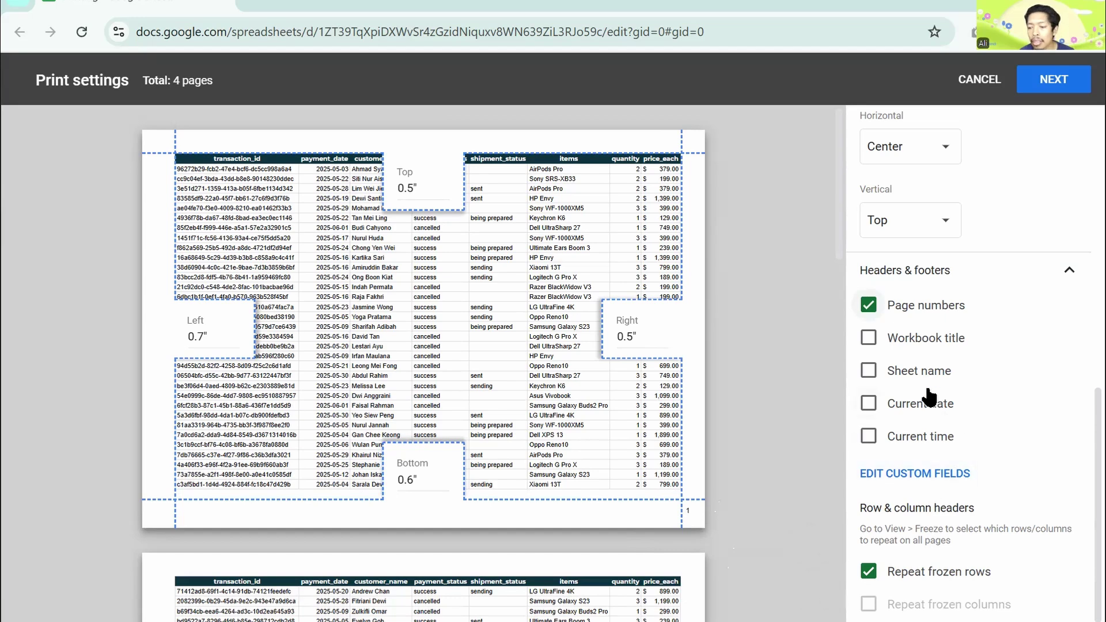
left_click(869, 340)
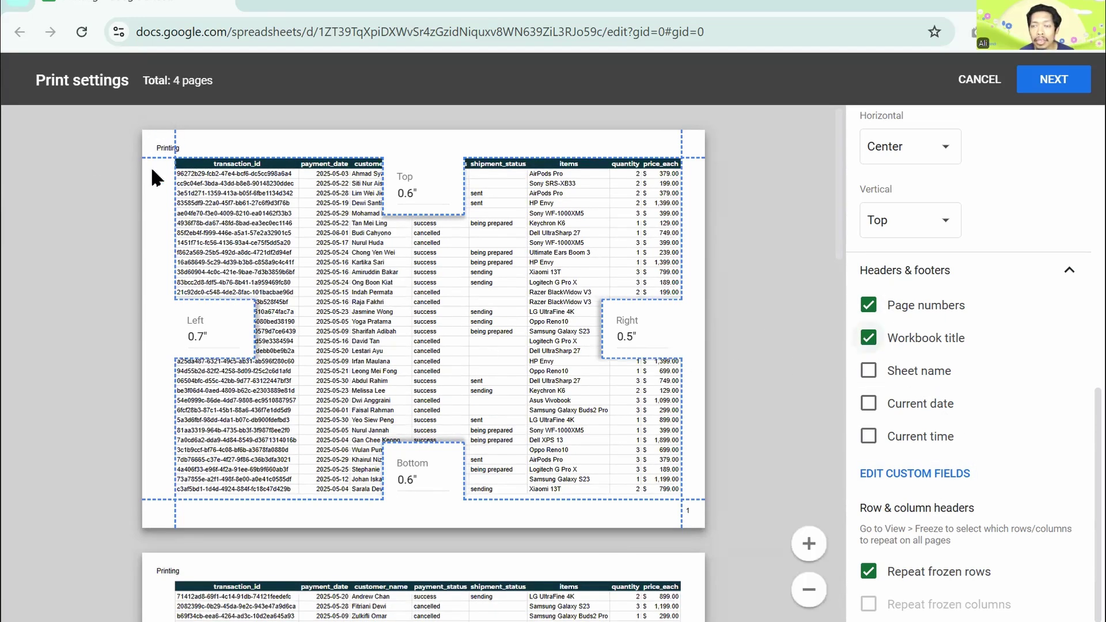
left_click(869, 372)
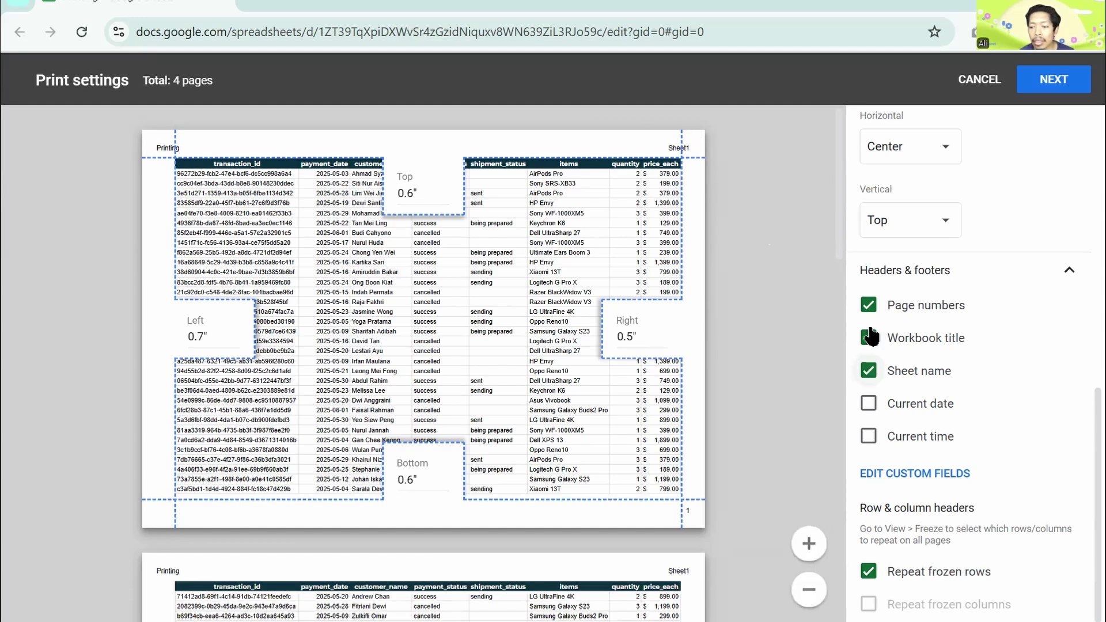
left_click(869, 404)
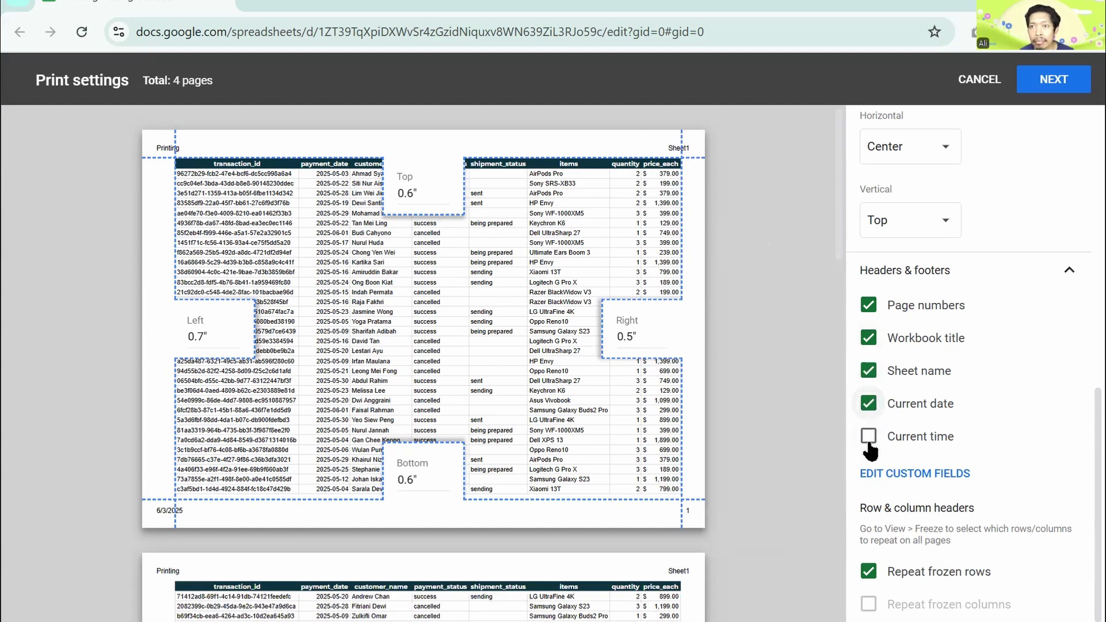
left_click(869, 444)
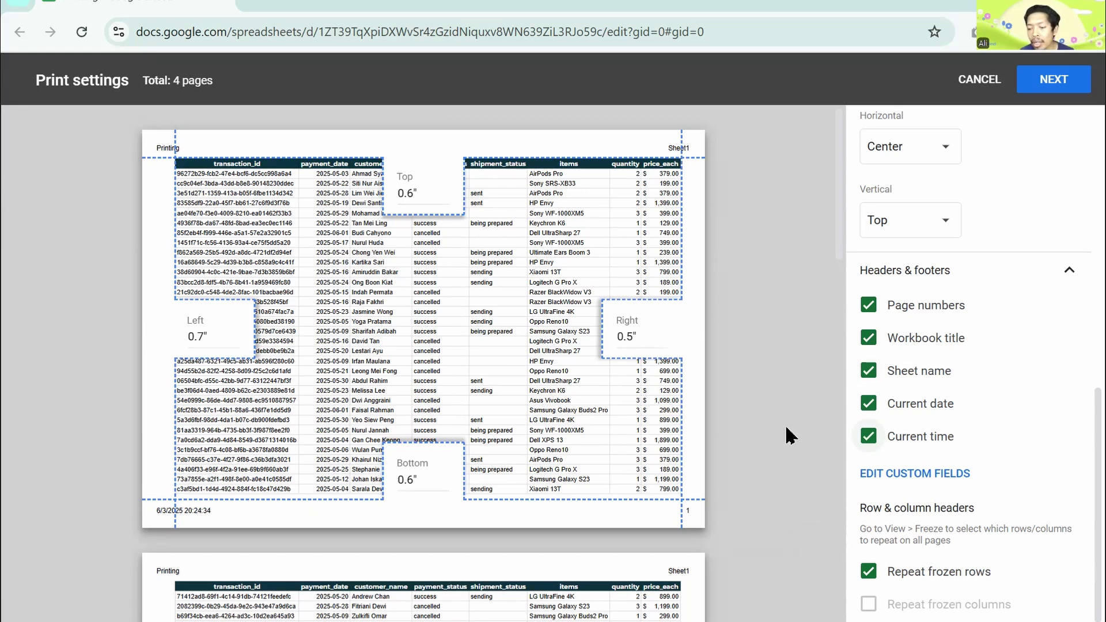
Step: Remove the current time, current date, sheet name, workbook title and page numbers from the headers and footers
left_click(869, 436)
left_click(868, 403)
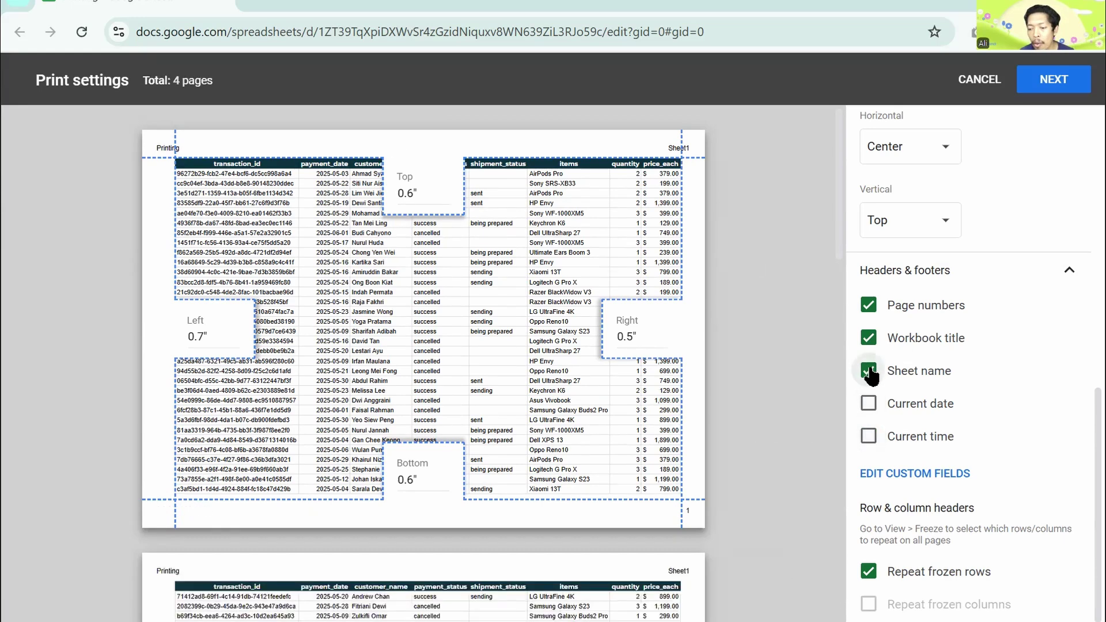
left_click(868, 370)
left_click(868, 338)
left_click(868, 305)
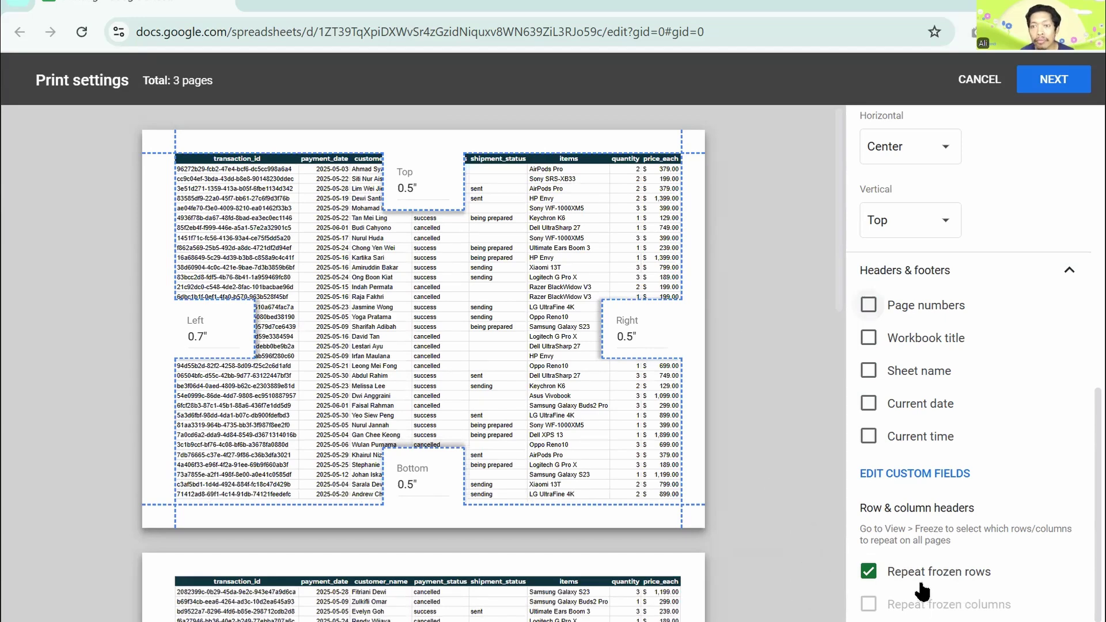
Step: Examine the header row at the top of each page in the print preview to check the repeated frozen rows
scroll(768, 384, "down", 1)
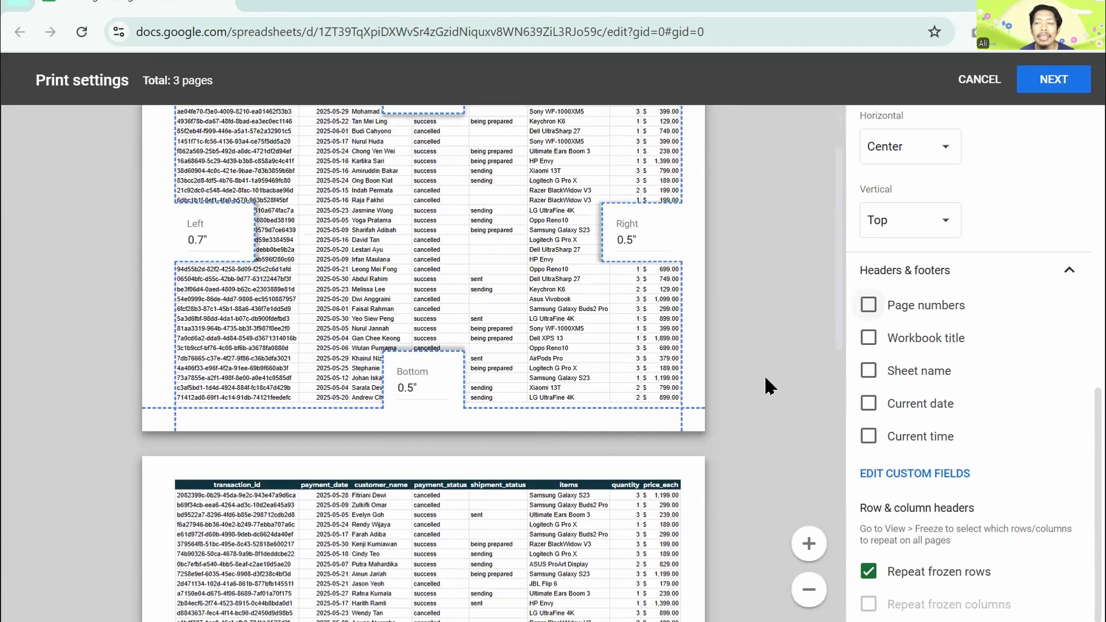
scroll(645, 314, "up", 1)
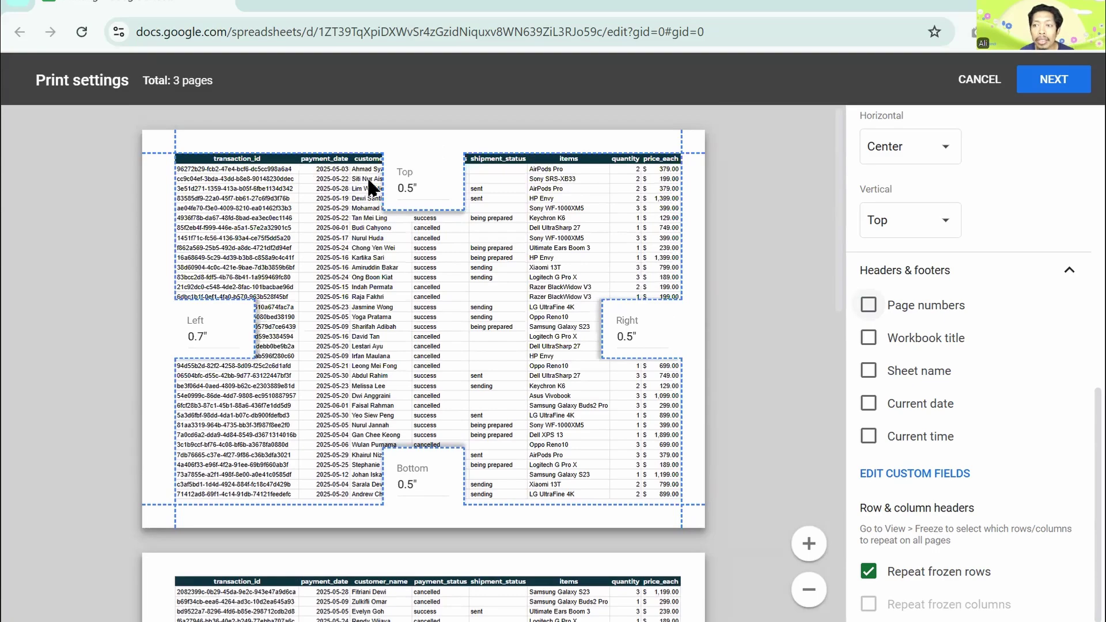
scroll(455, 388, "down", 7)
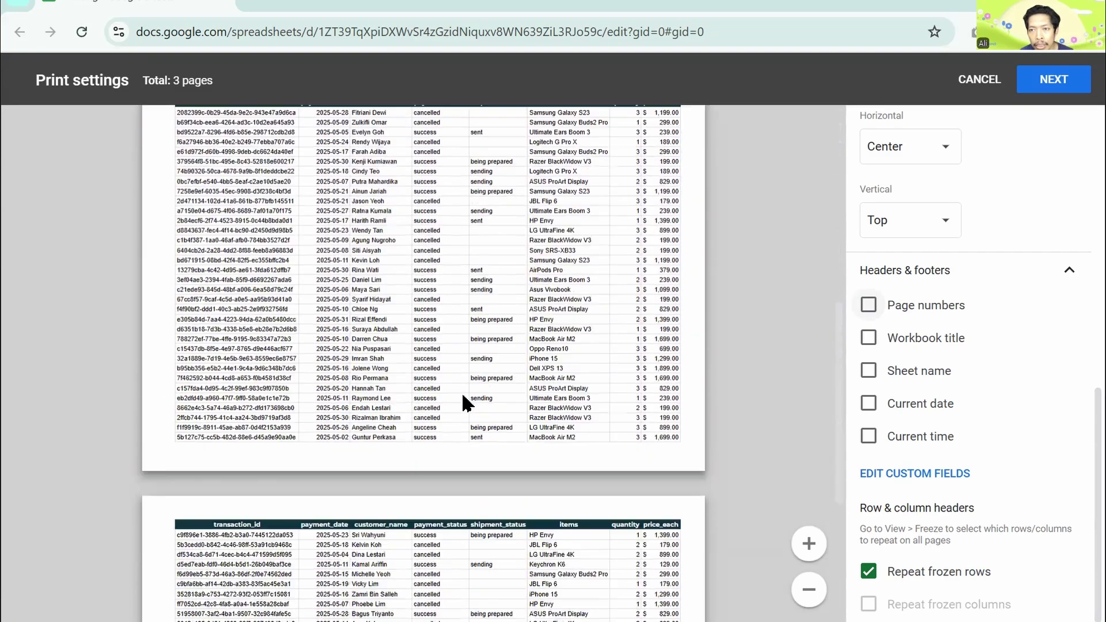
scroll(442, 496, "down", 1)
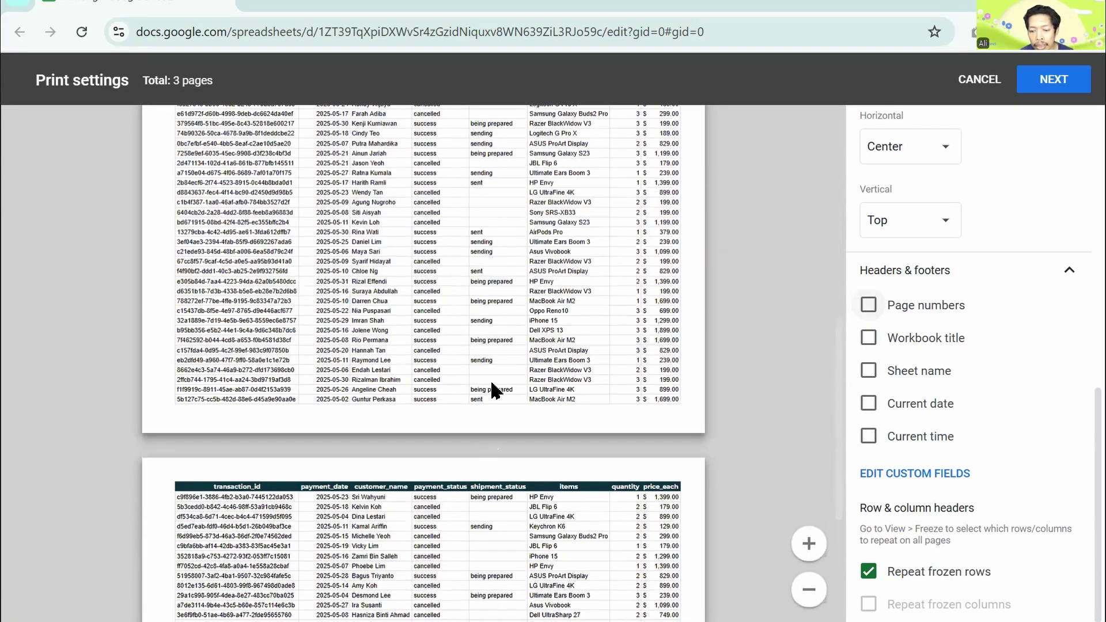
scroll(474, 269, "down", 3)
scroll(476, 265, "up", 5)
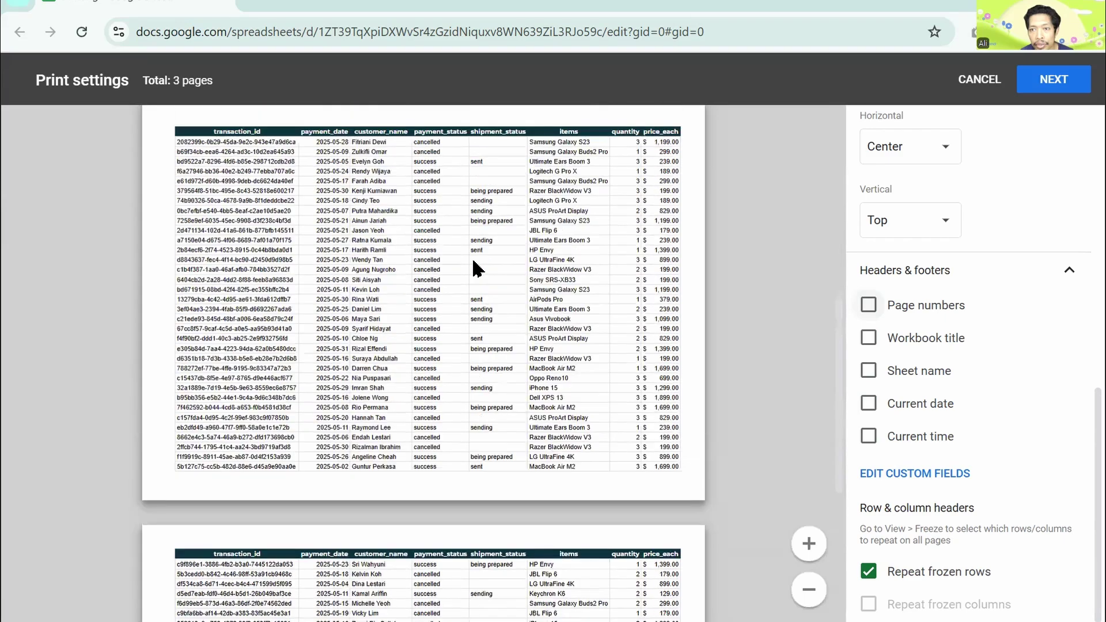
scroll(802, 493, "up", 1)
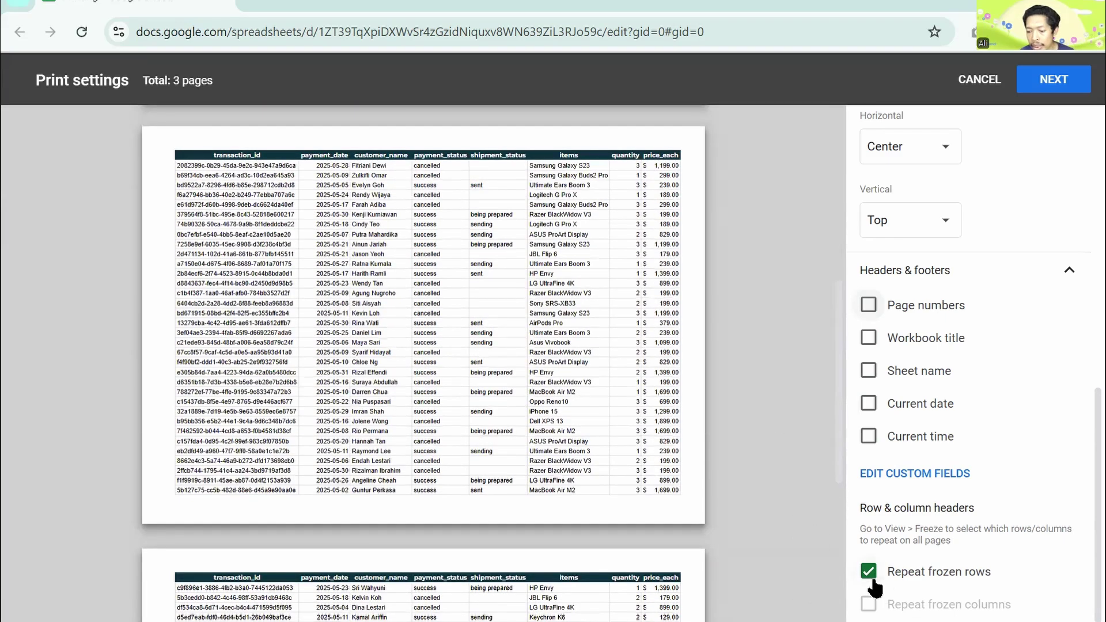
Step: Check the remaining preview pages, proceed to printing, and save the printout as a PDF
scroll(480, 366, "down", 8)
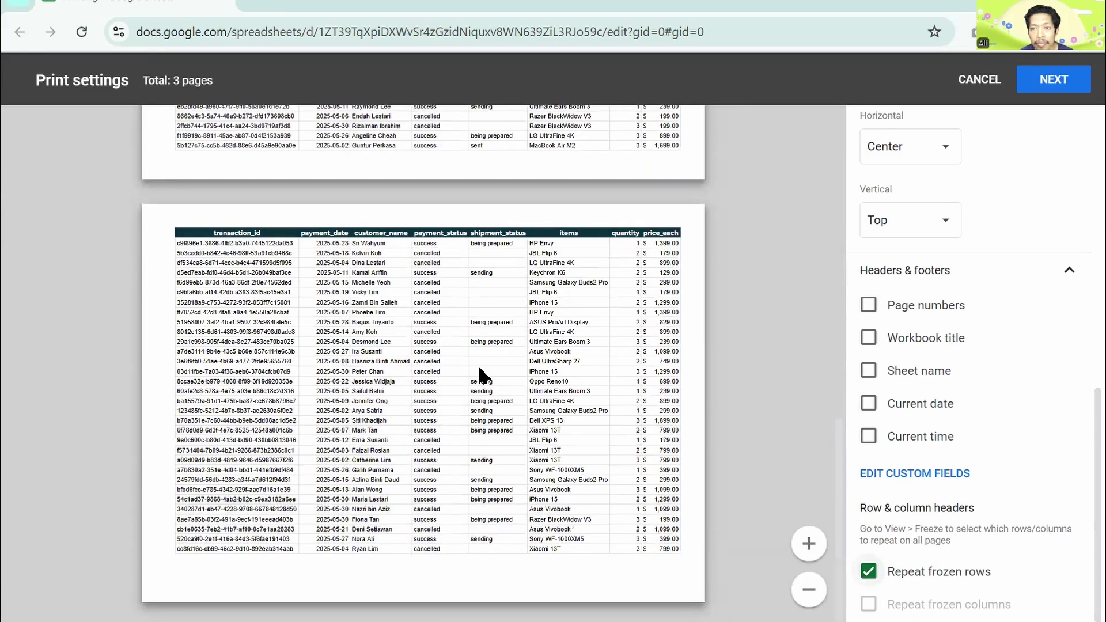
scroll(481, 374, "up", 4)
scroll(506, 391, "up", 4)
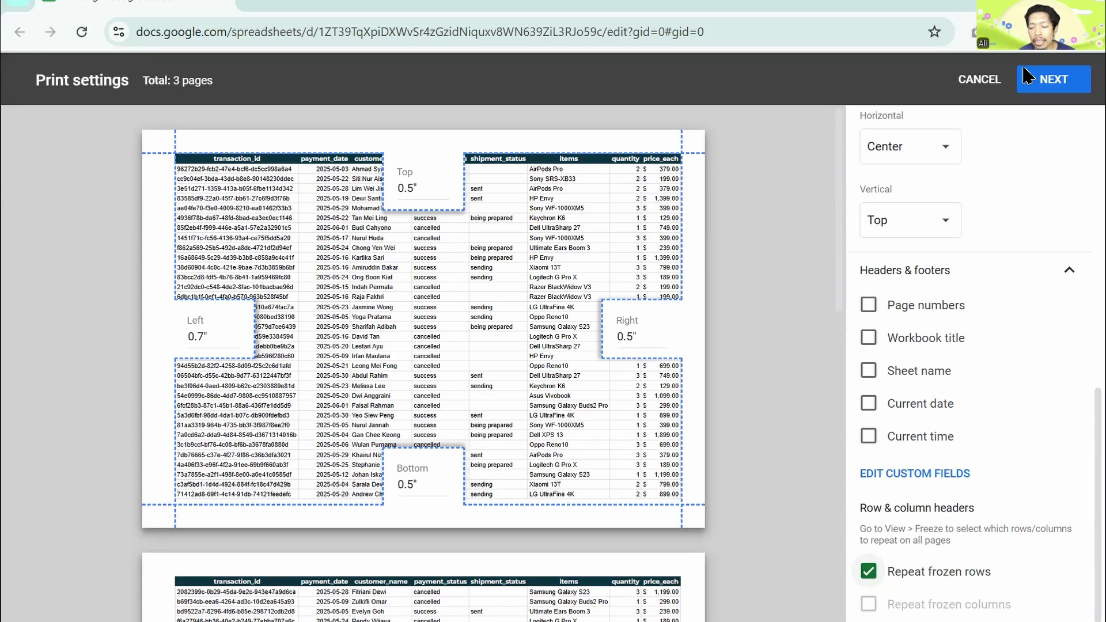
left_click(1059, 81)
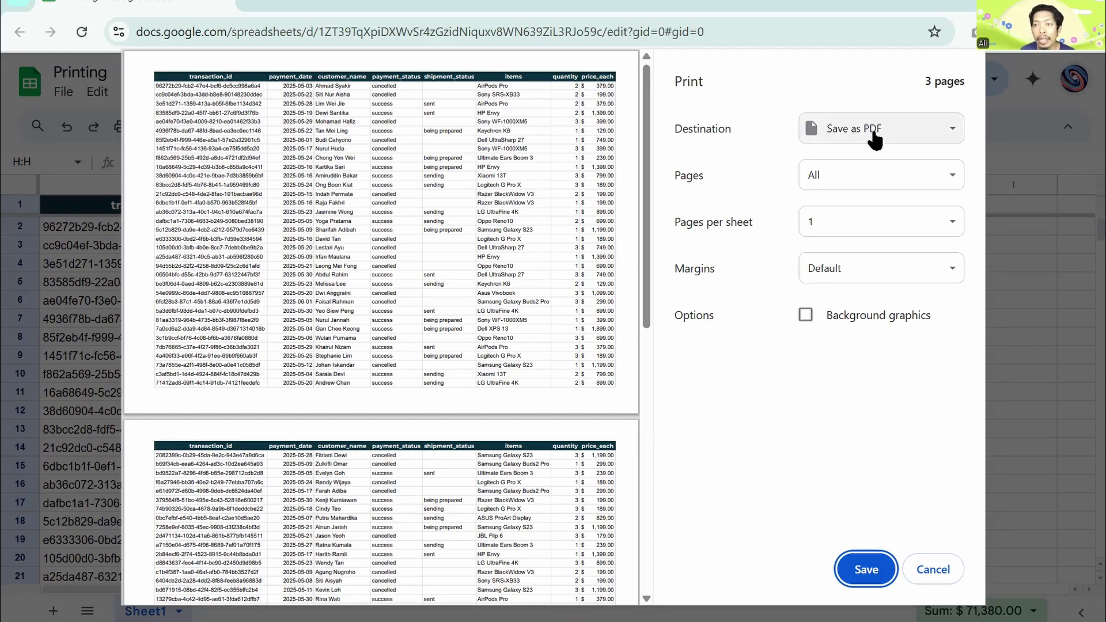
left_click(866, 569)
left_click(406, 361)
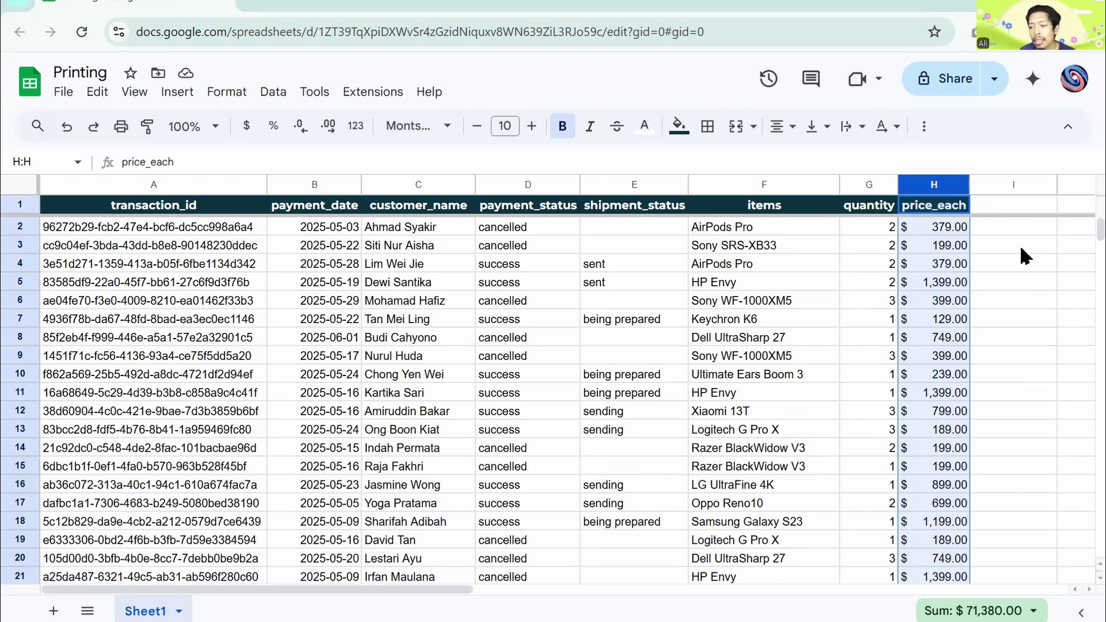
Step: Add the header total_payment in cell I1 and narrow column I slightly
left_click(1014, 209)
type("tota")
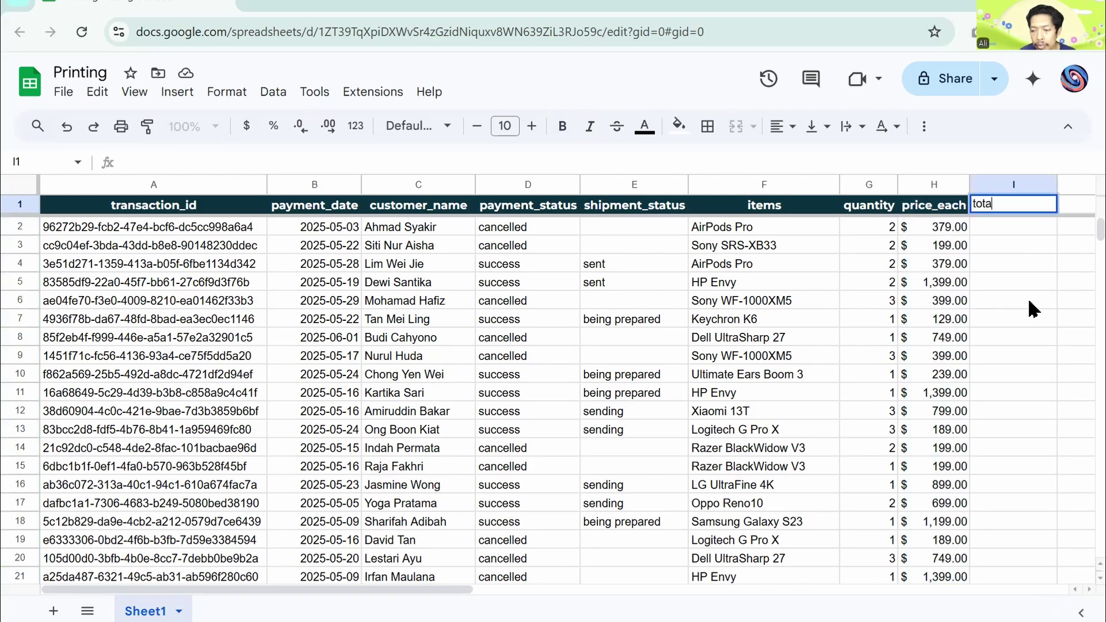
type("l_payment")
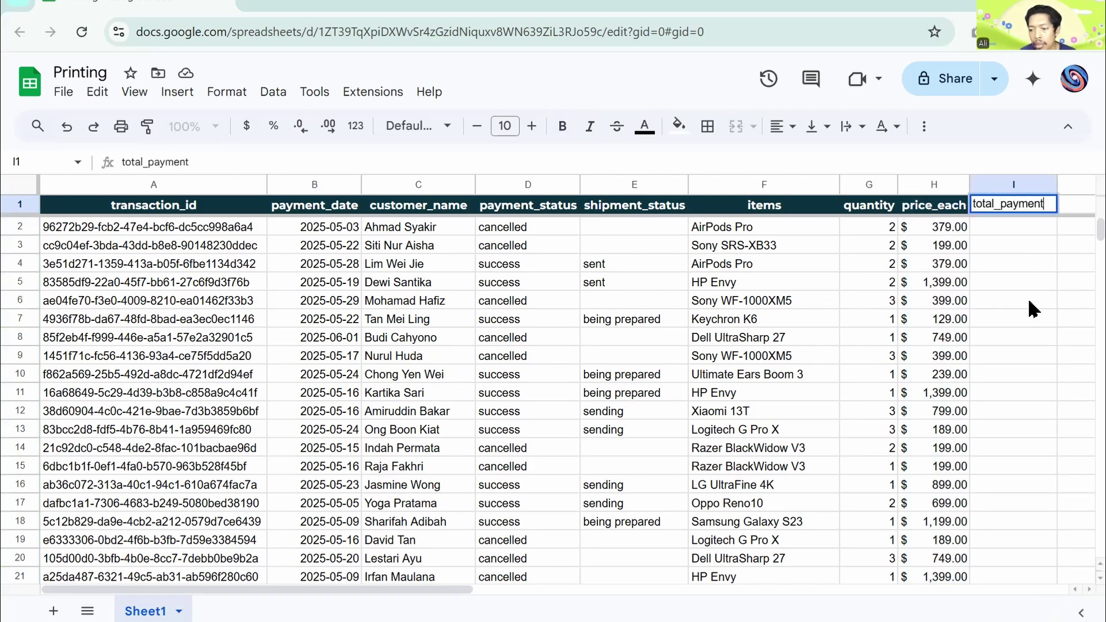
key("Return")
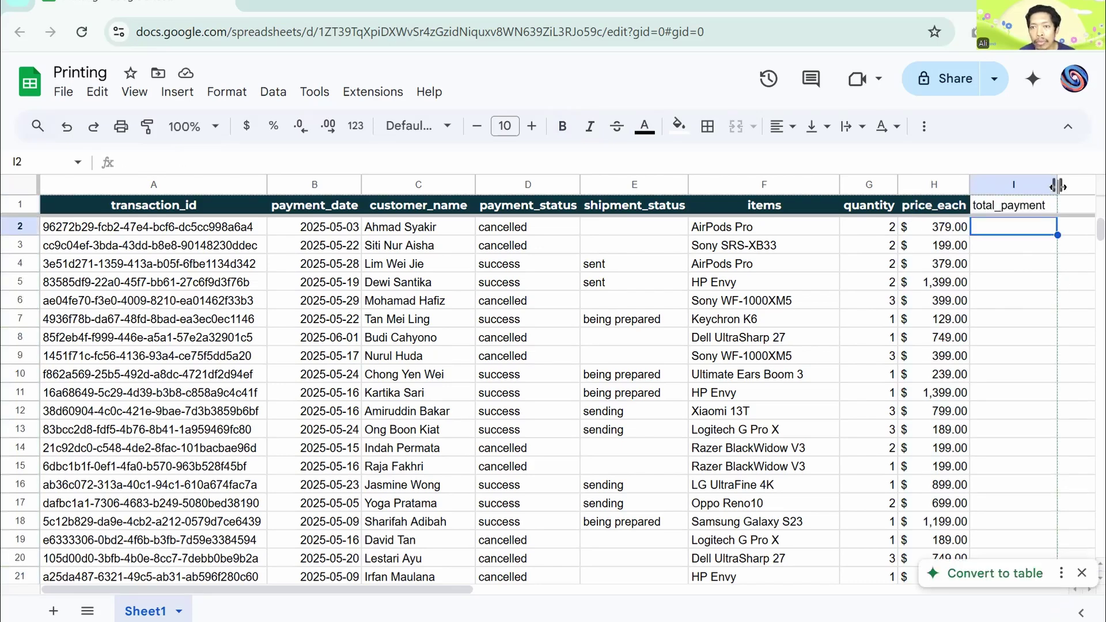
left_click_drag(1058, 186, 1049, 186)
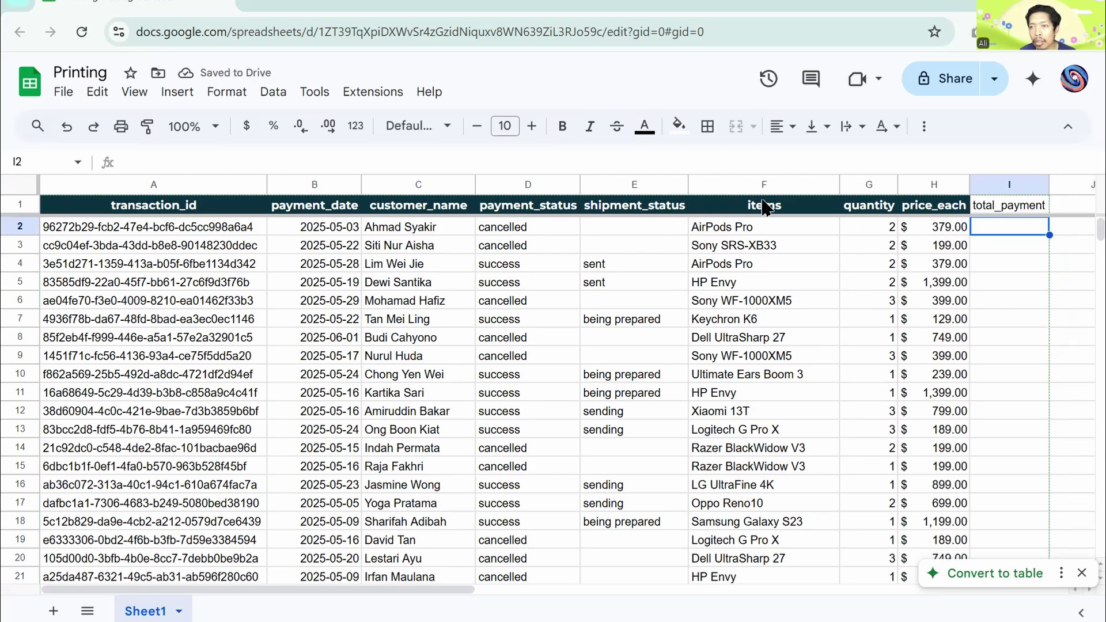
Step: Copy the price_each header's formatting onto the total_payment header with Paint format
left_click(925, 203)
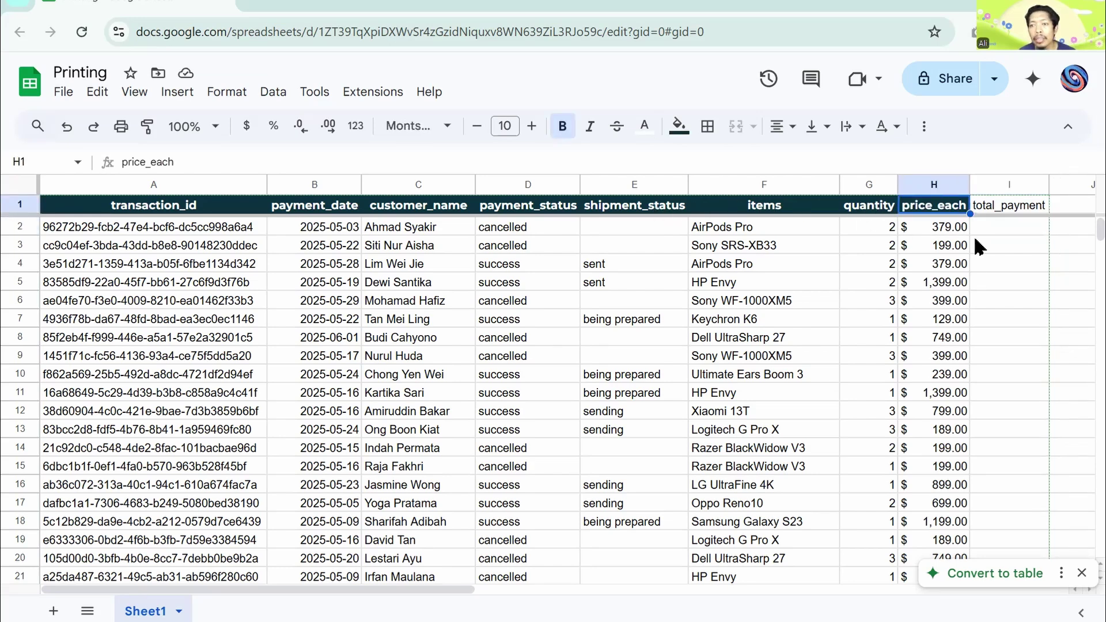
left_click(145, 131)
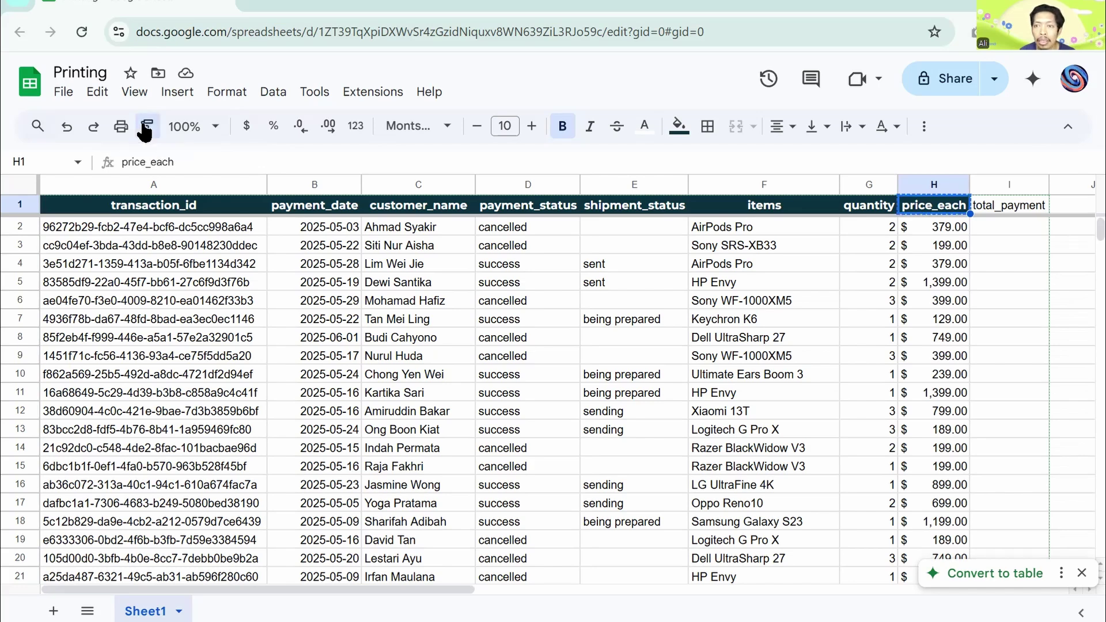
left_click(1006, 206)
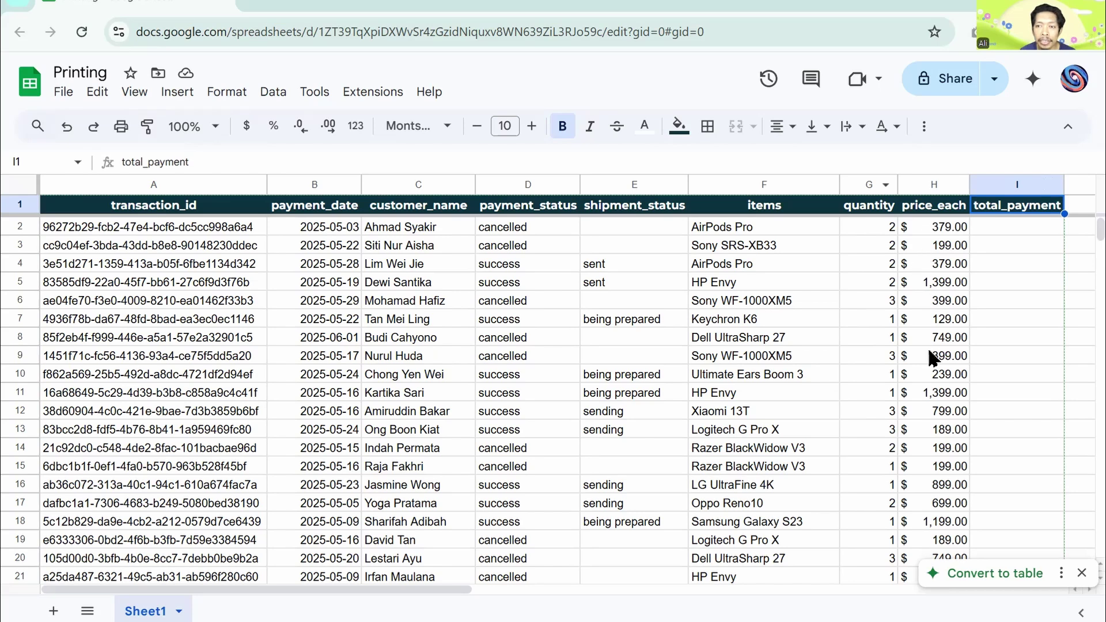
Step: Enter the formula =G2*H2 in cell I2 and accept the suggested autofill for the rest of the total_payment column
left_click(1014, 231)
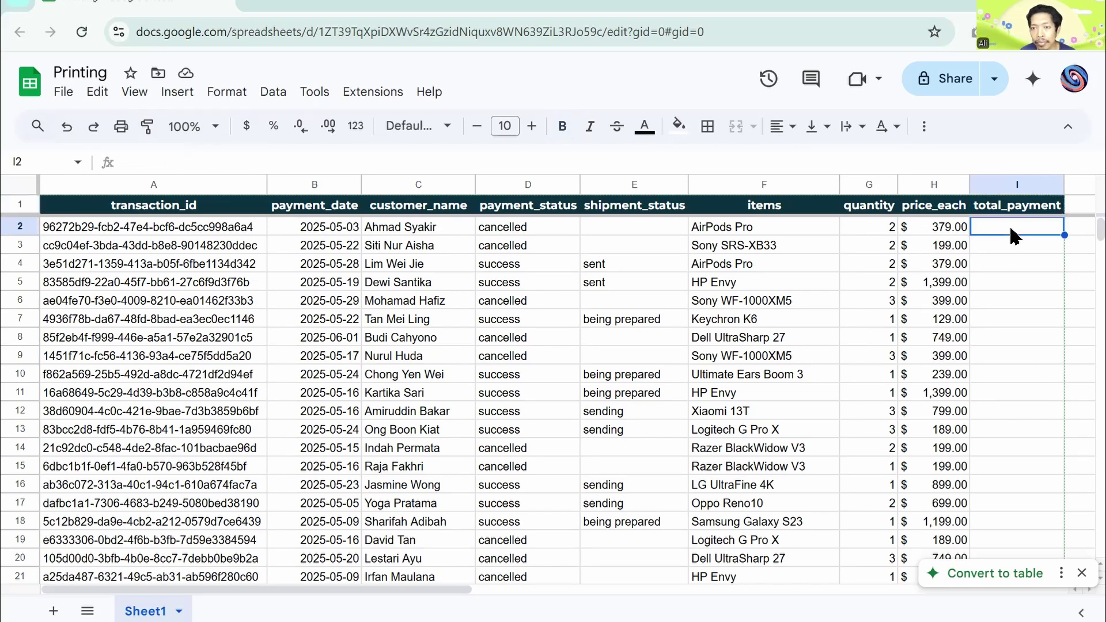
type("=")
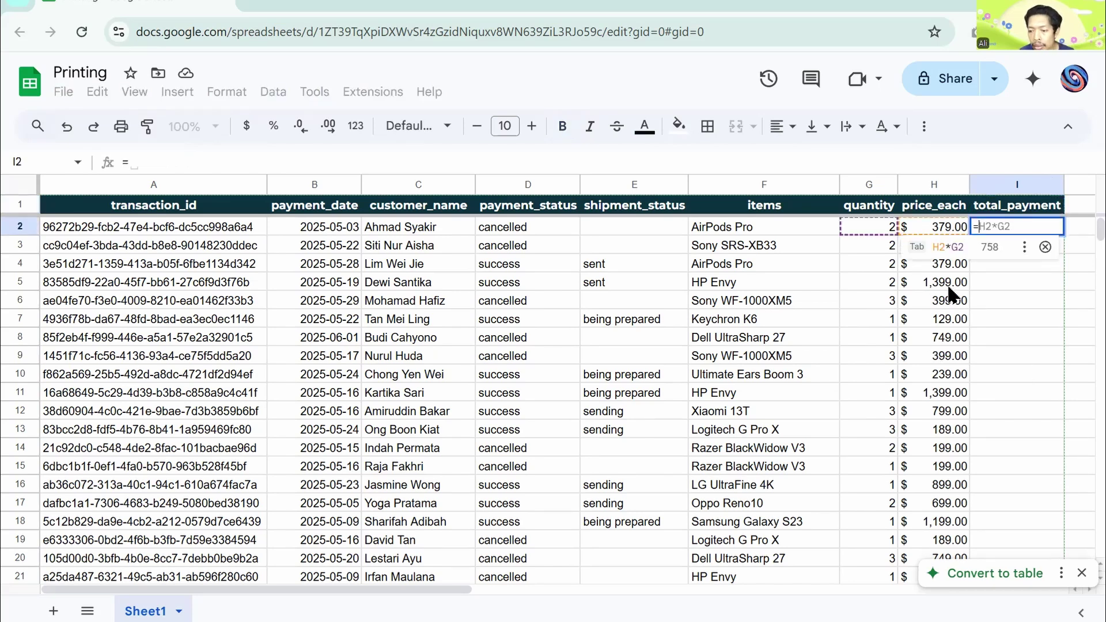
left_click(870, 226)
type("*")
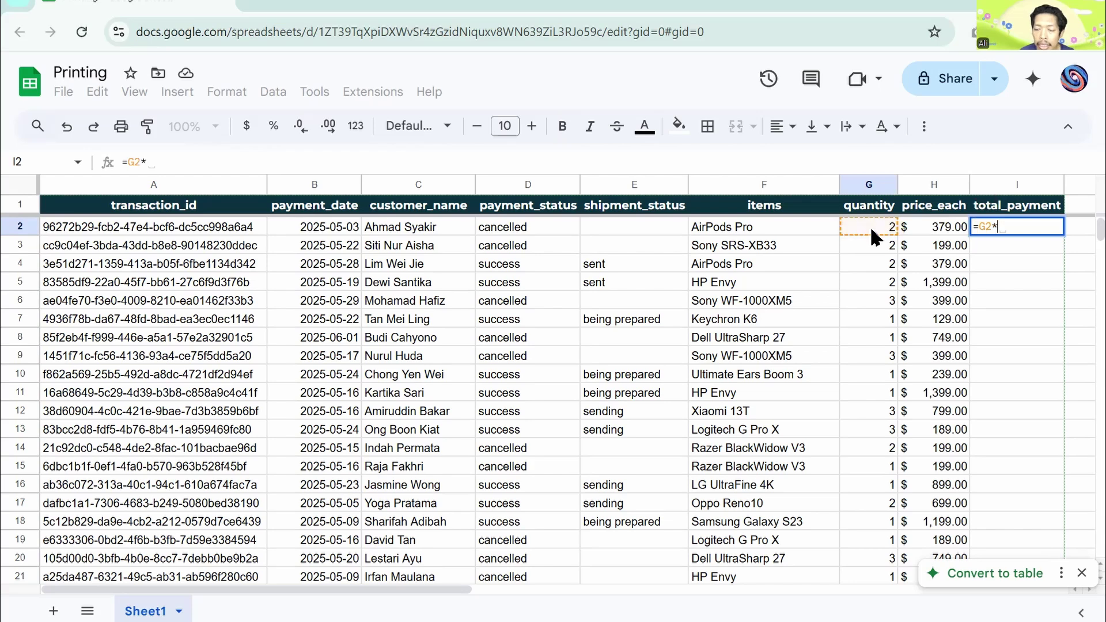
left_click(952, 226)
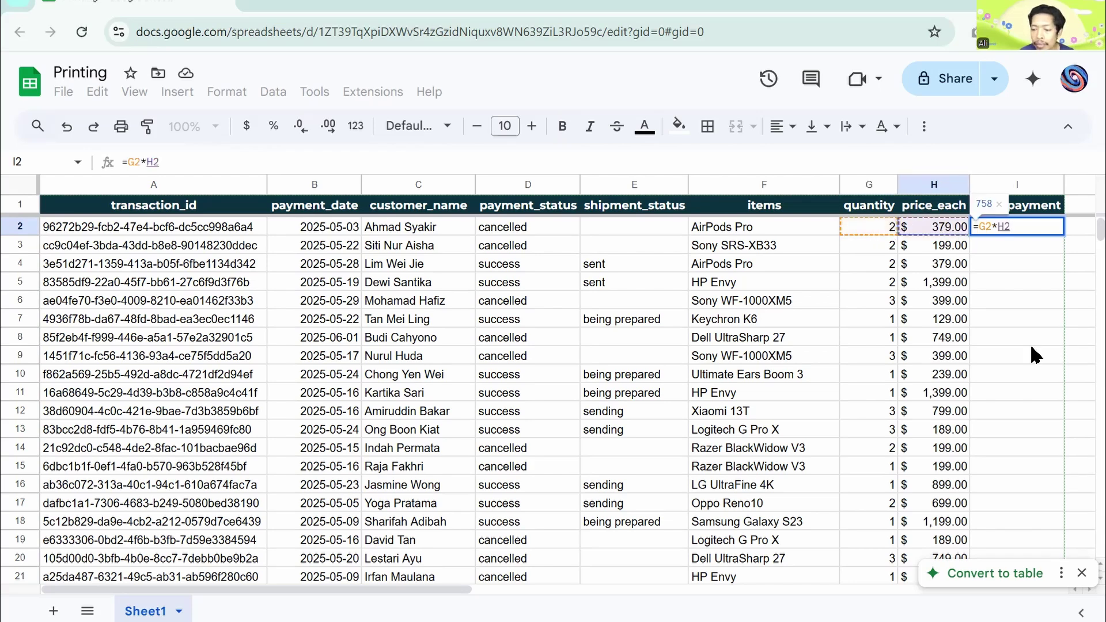
key("Return")
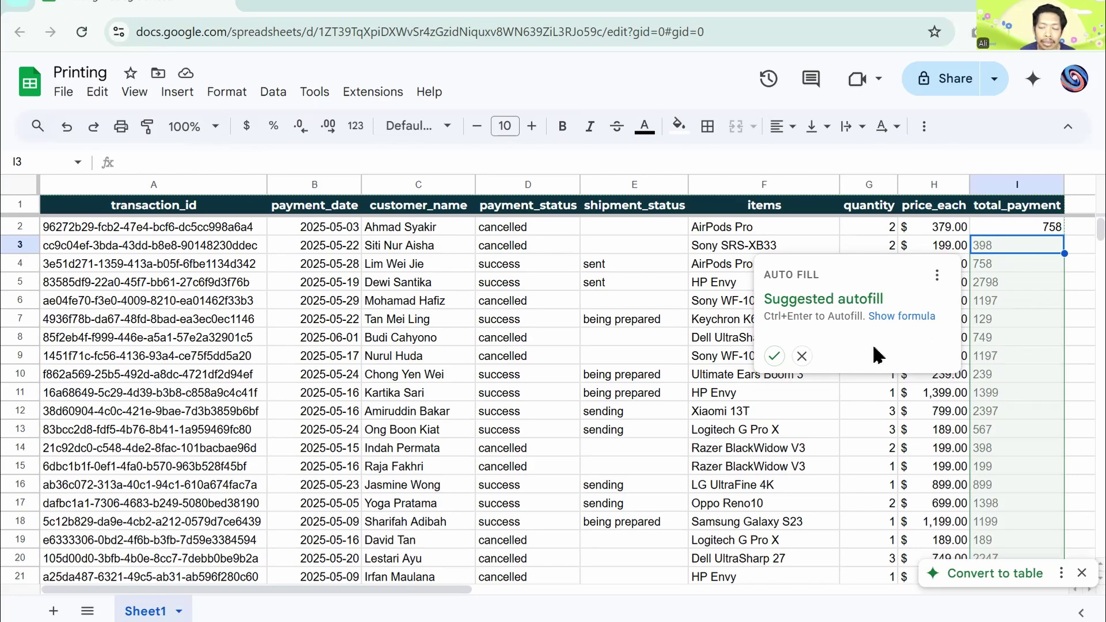
left_click(774, 356)
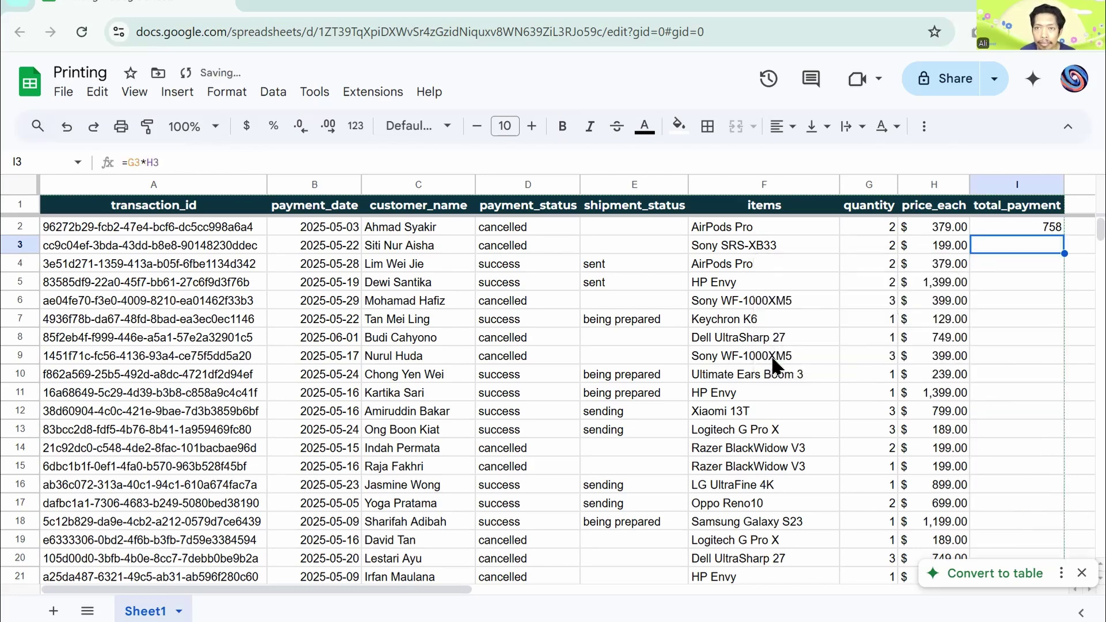
Step: Fill the I2 formula down the total_payment column through row 101 with the fill handle
left_click(1024, 228)
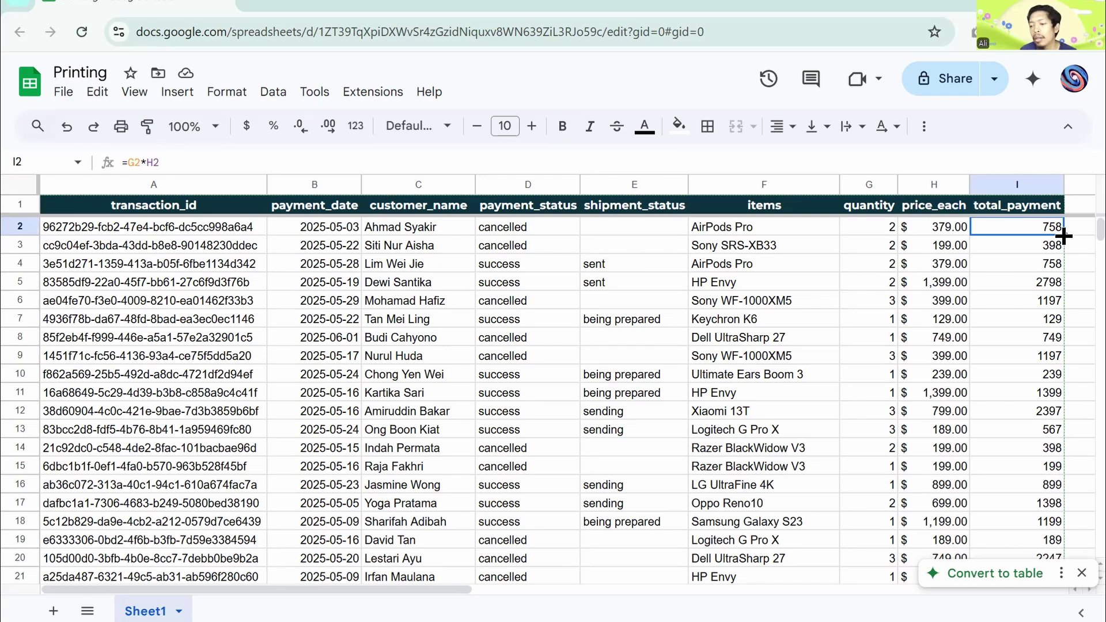
left_click_drag(1064, 236, 1056, 288)
scroll(1058, 380, "down", 10)
scroll(1058, 380, "down", 20)
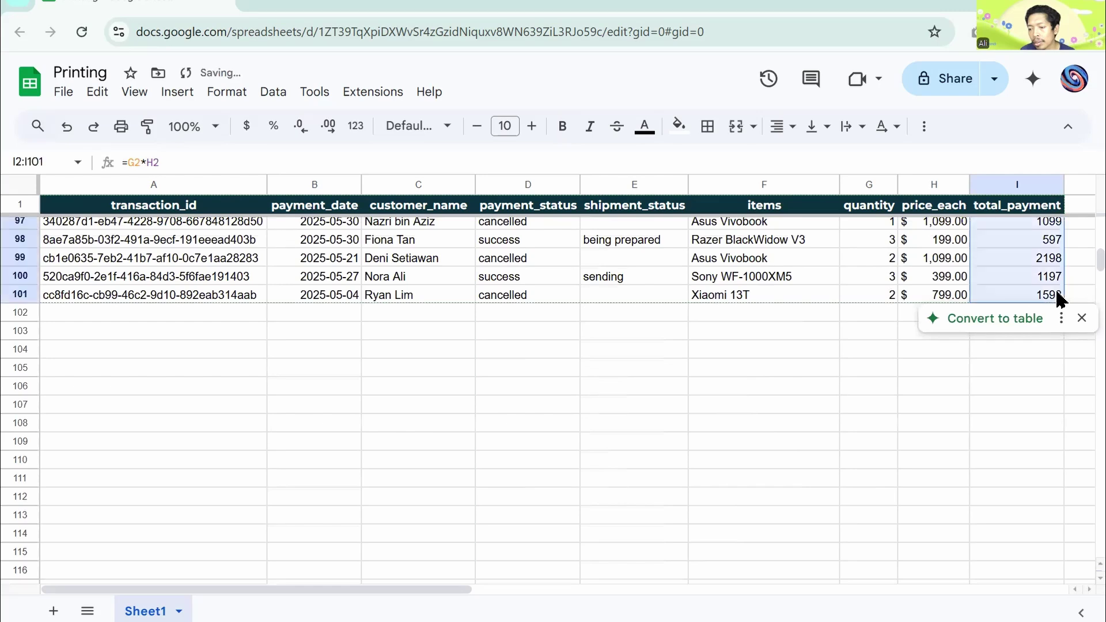
scroll(881, 466, "down", 2)
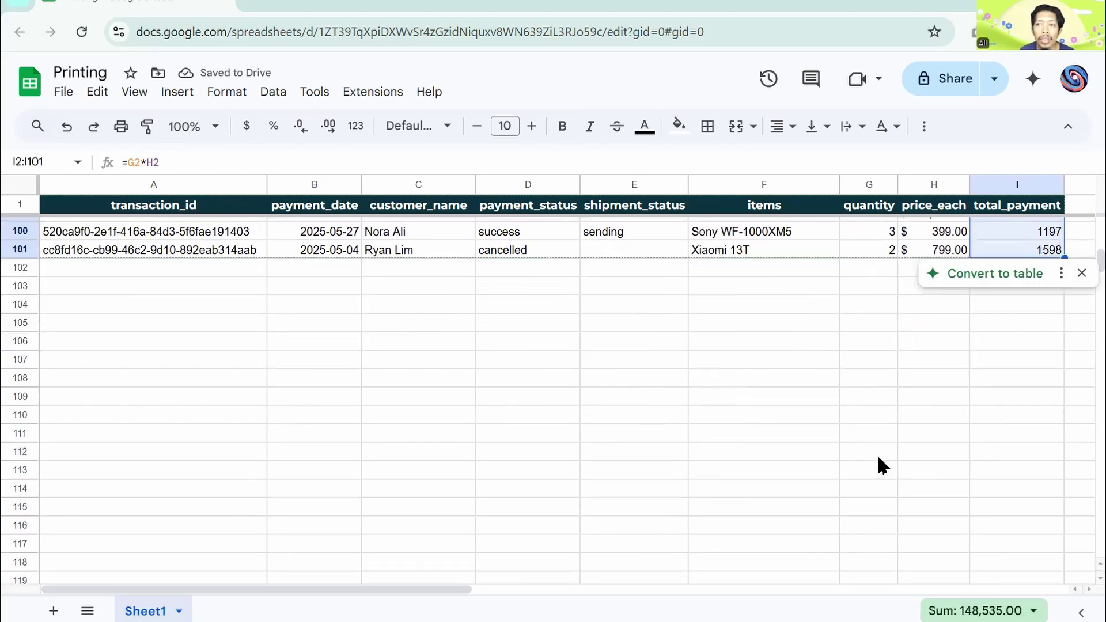
scroll(882, 461, "up", 8)
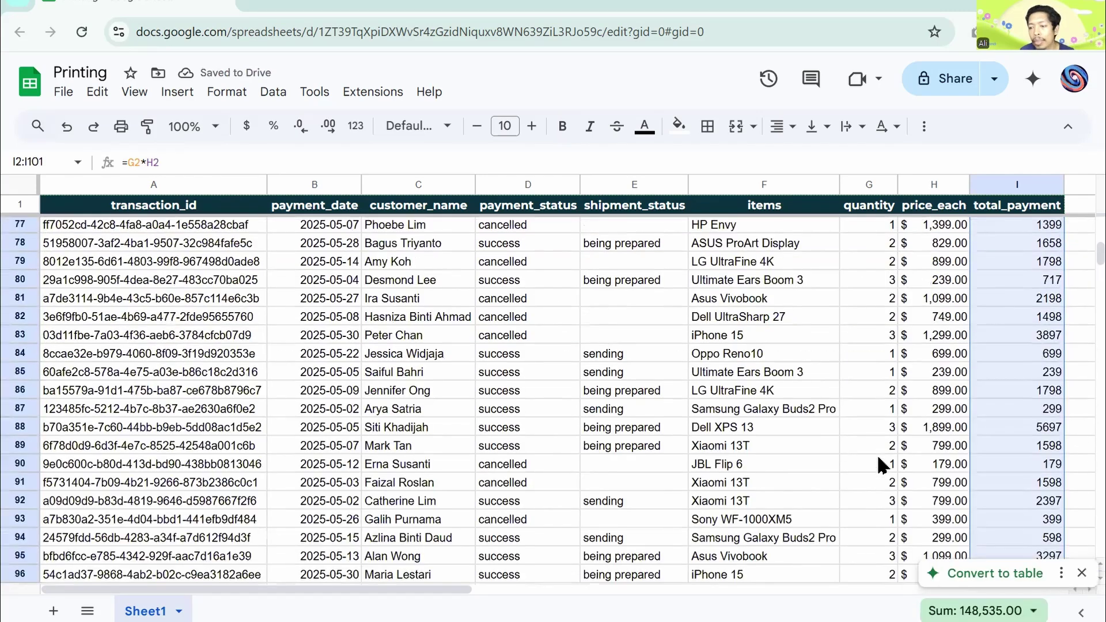
scroll(1042, 223, "up", 20)
Step: Copy the formula from cell I2 and paste it into the range I3:I191
left_click(1048, 228)
right_click(1049, 236)
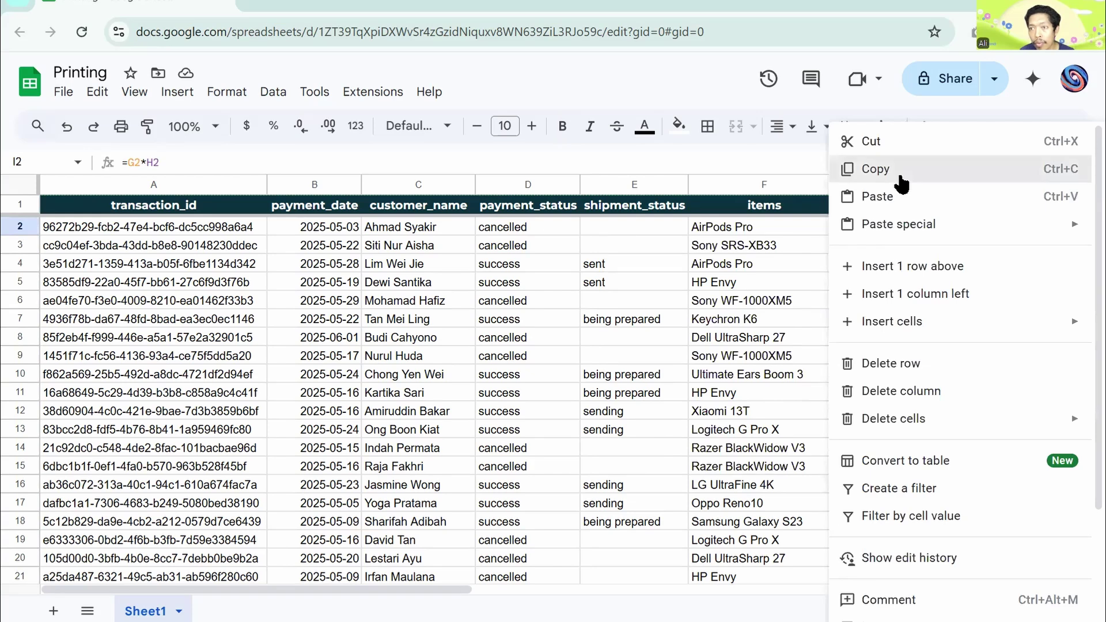
left_click(899, 168)
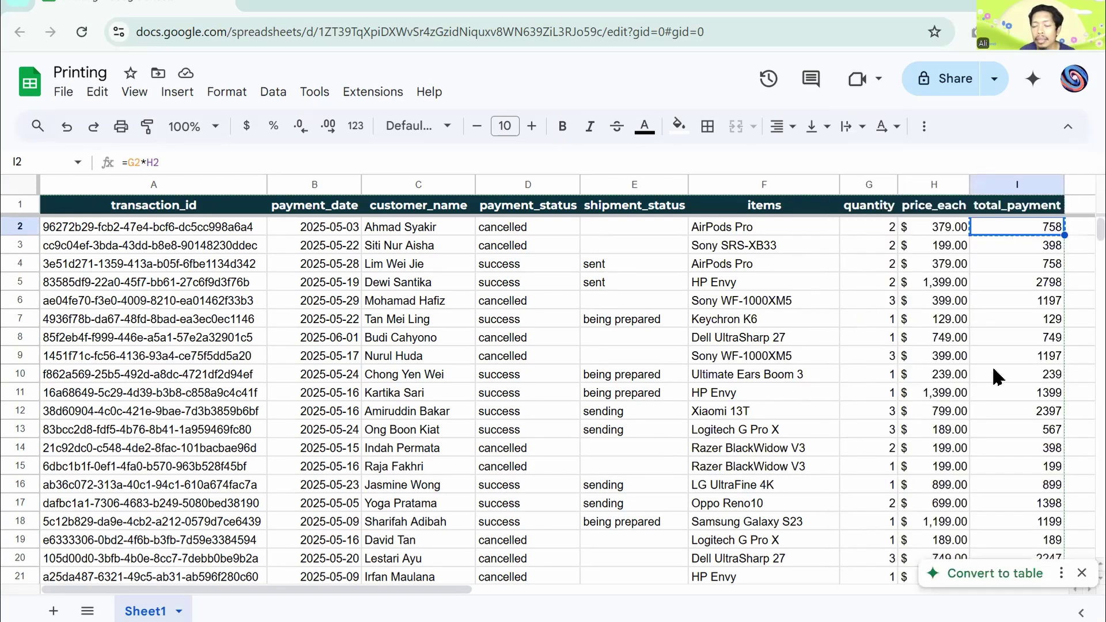
left_click(1030, 249)
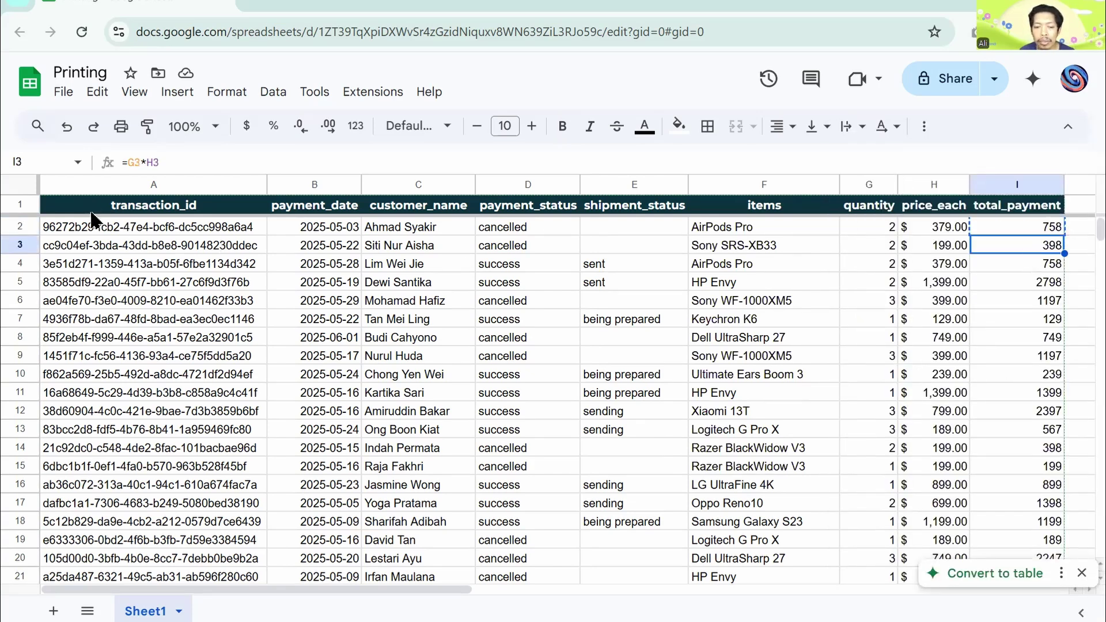
left_click(45, 160)
type("I3:I191")
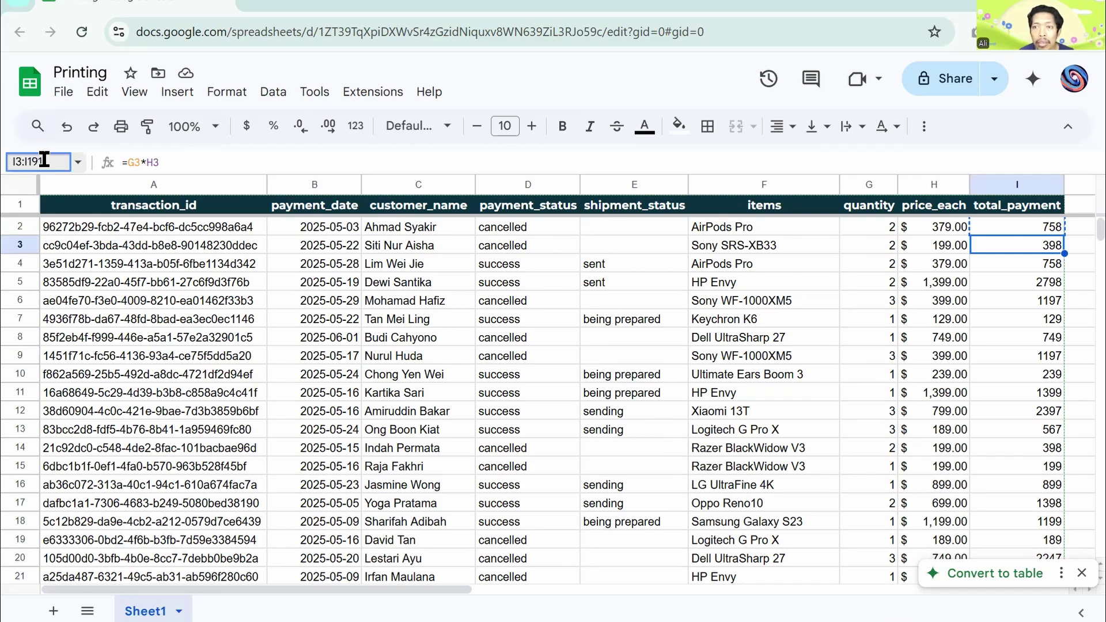
key("Return")
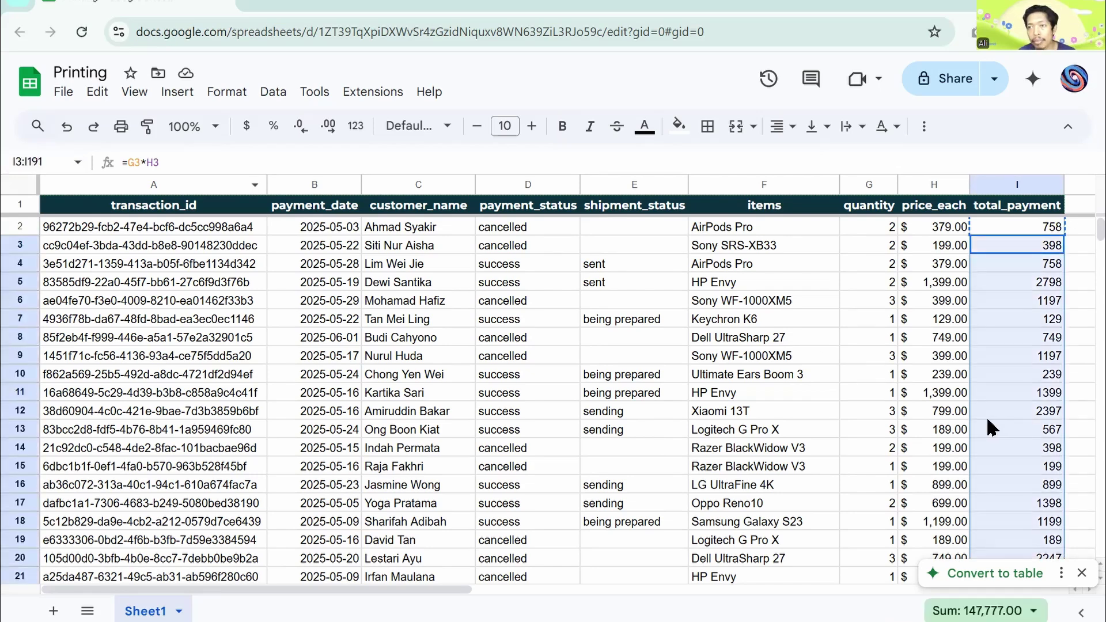
key("ctrl+v")
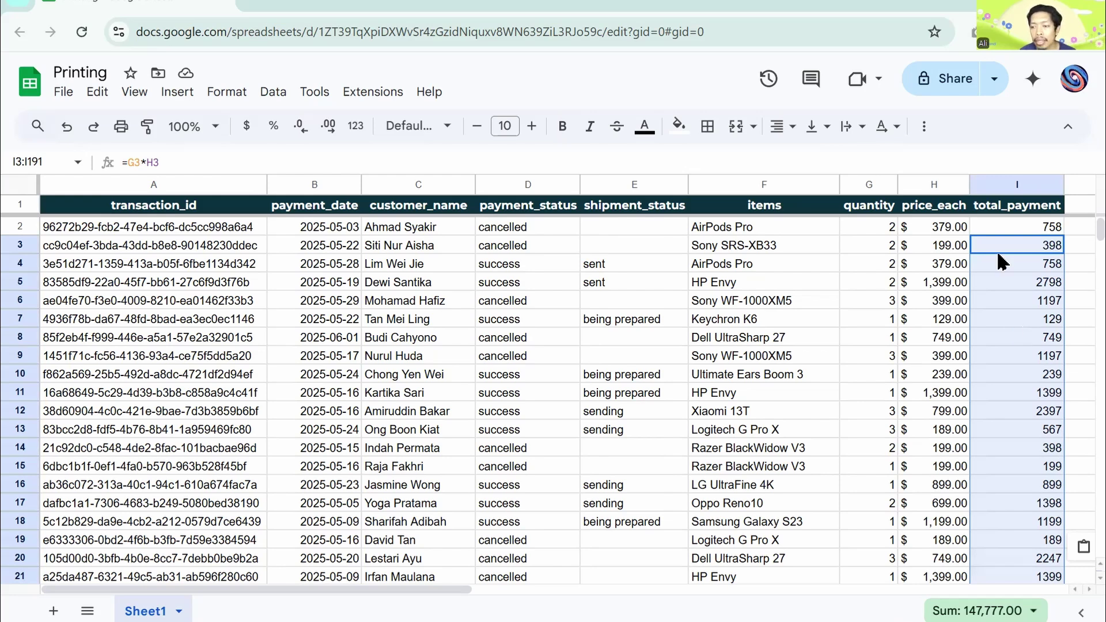
Step: Apply the price_each column's formatting to the whole total_payment column and fit the column width to its content
left_click(930, 184)
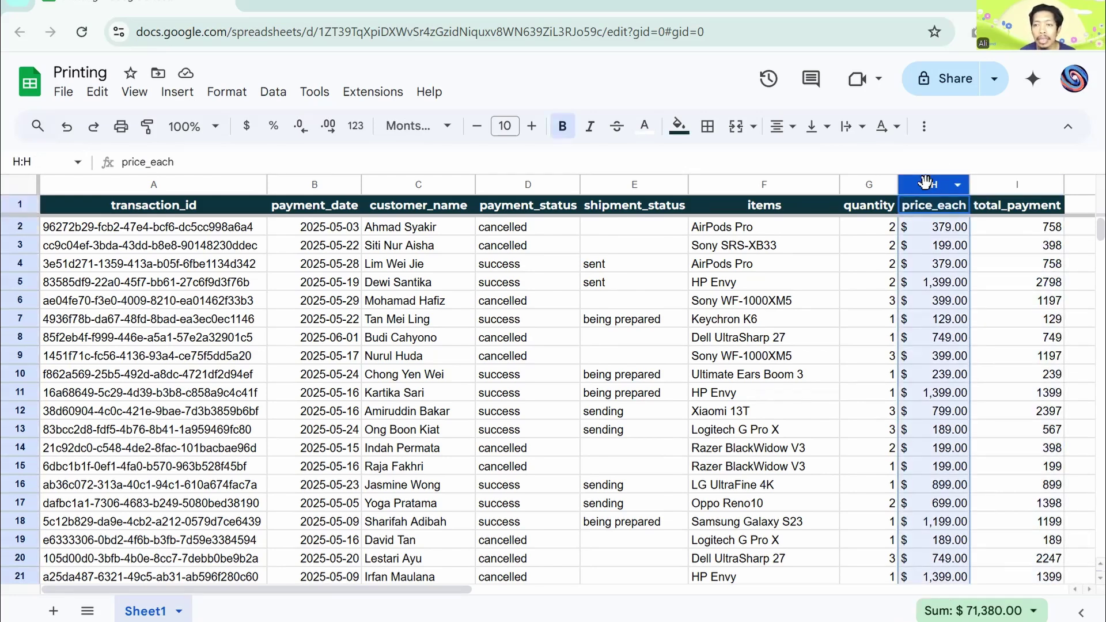
left_click(147, 126)
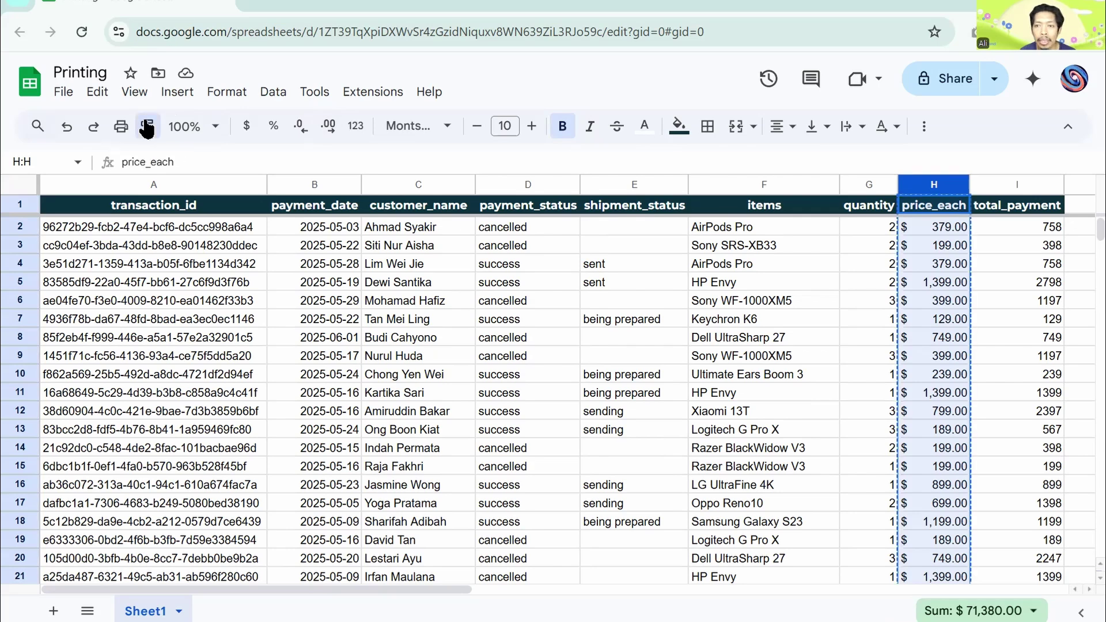
left_click(1012, 185)
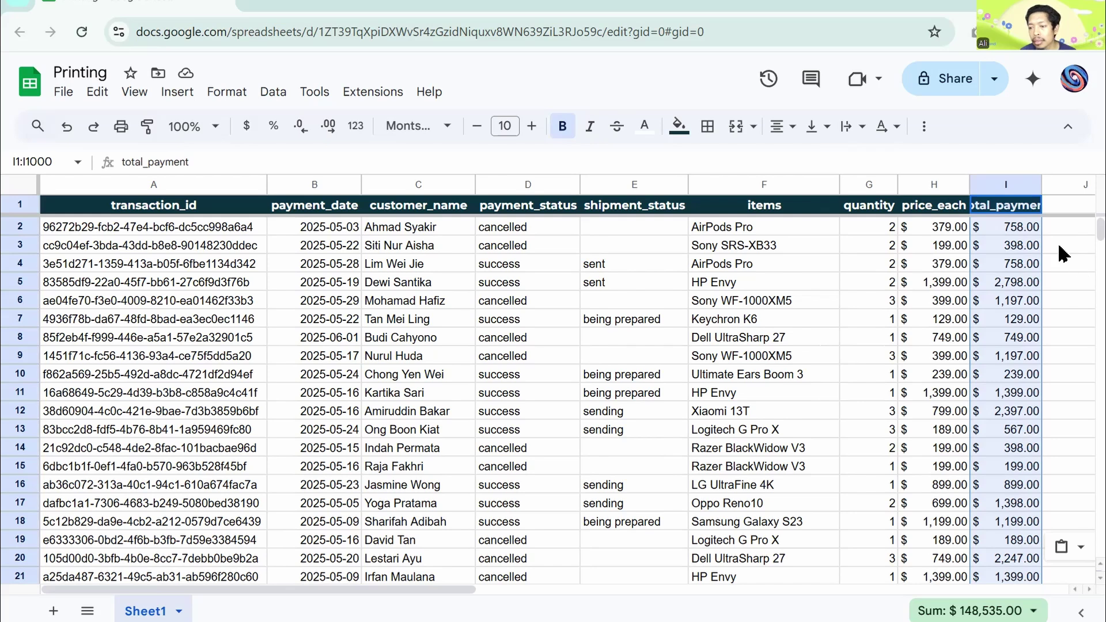
double_click(1040, 183)
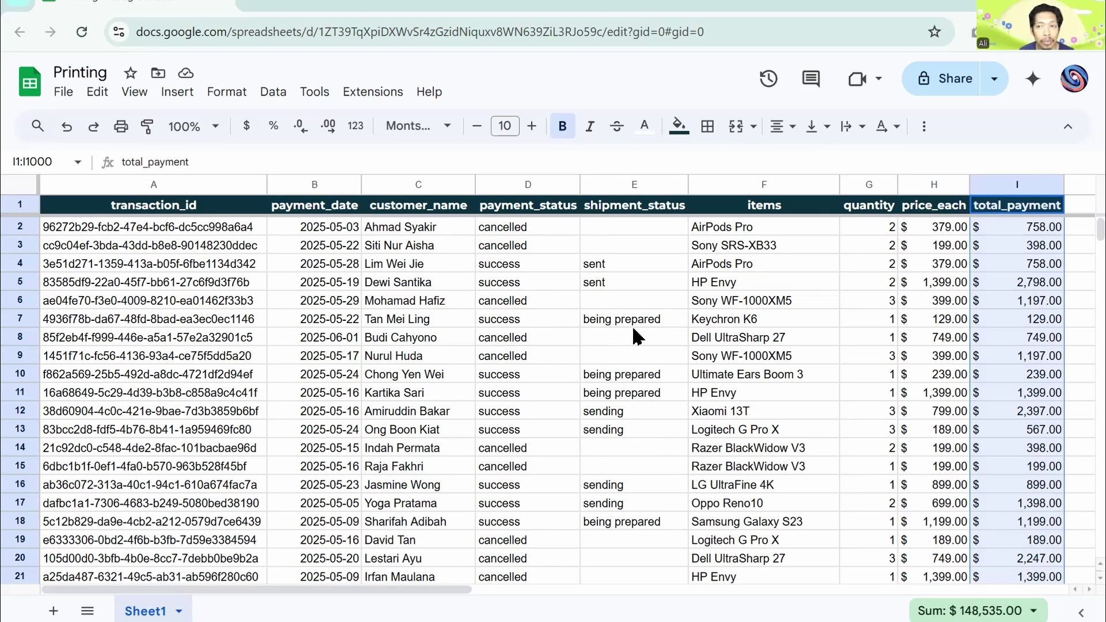
Step: Insert two blank columns between shipment_status and items
left_click(527, 184)
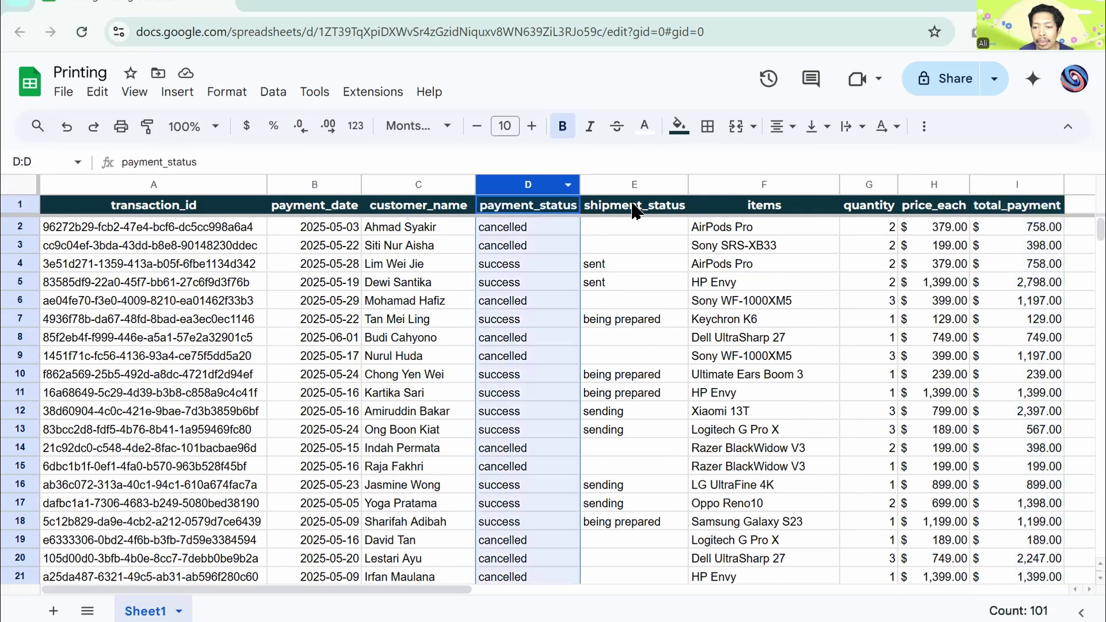
left_click(640, 184, "shift")
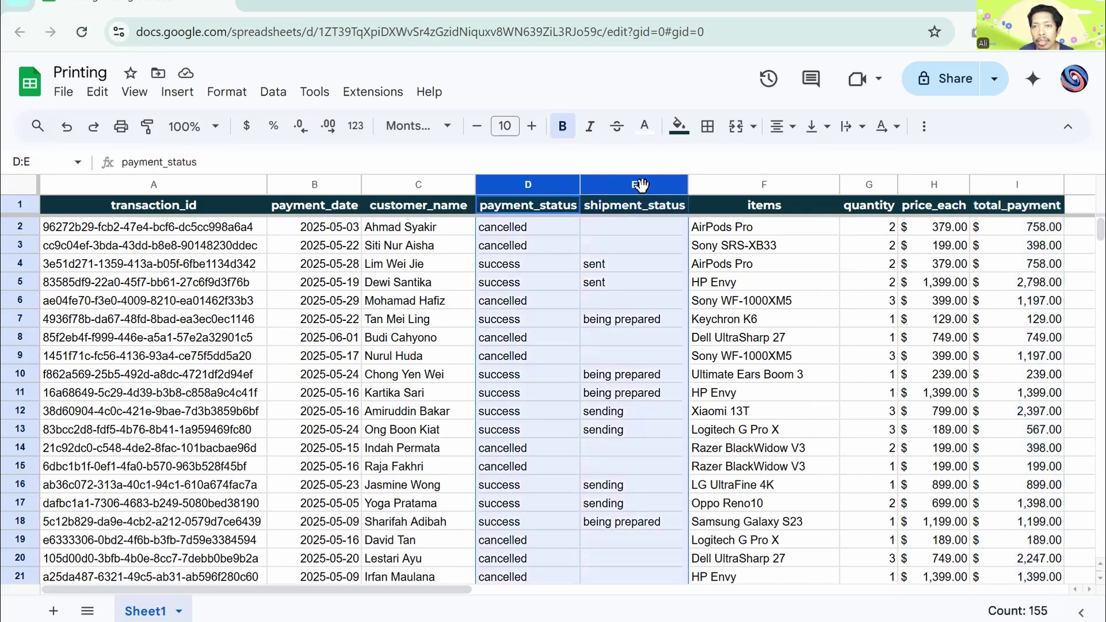
right_click(641, 185)
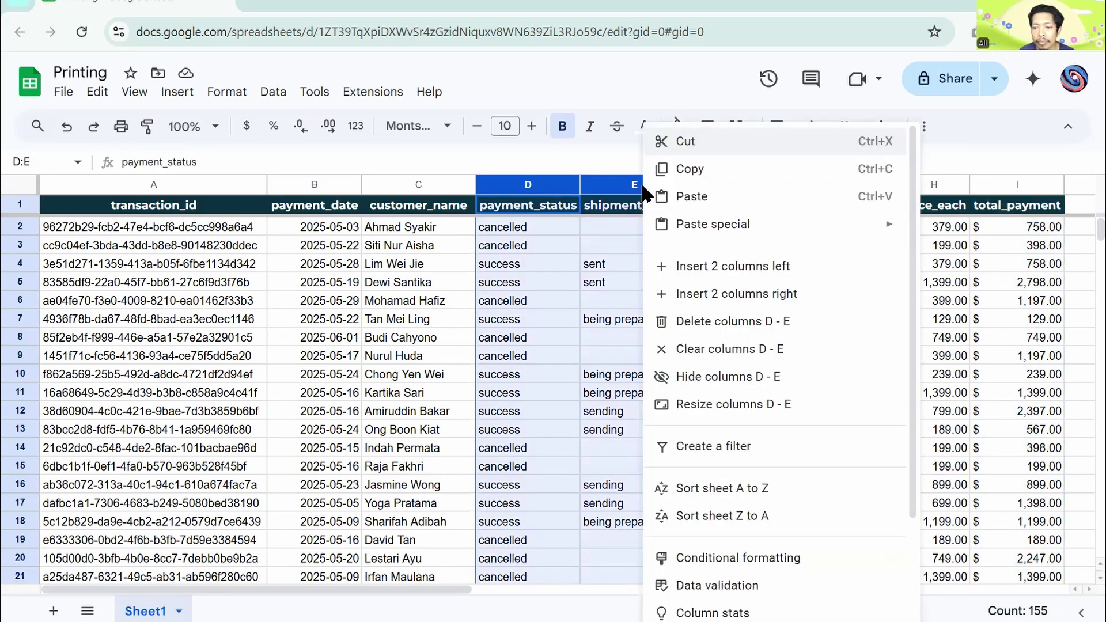
left_click(752, 296)
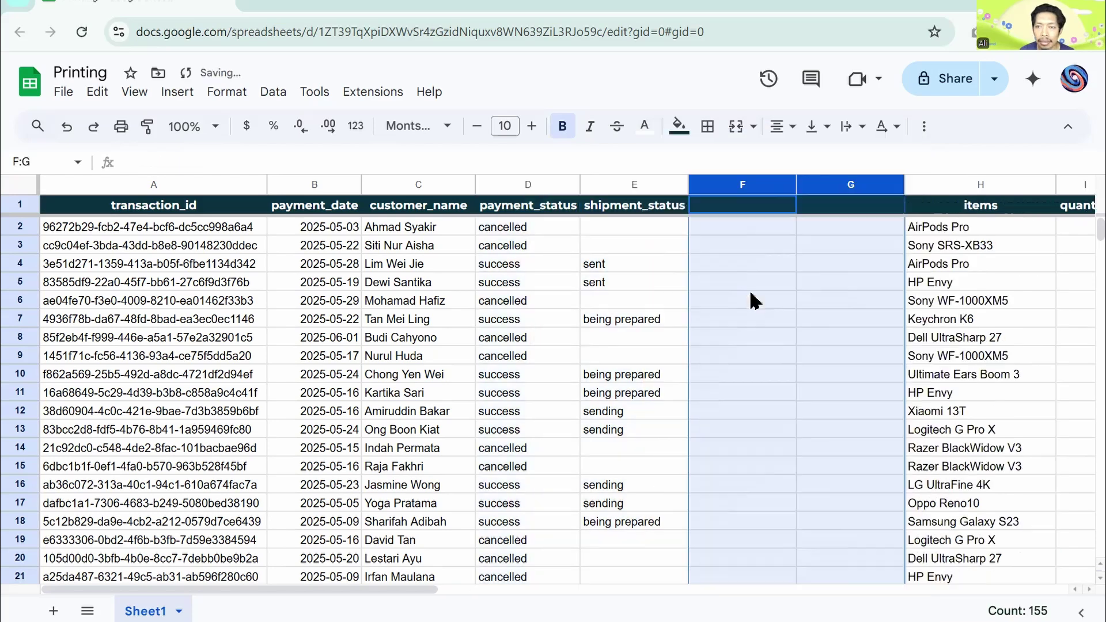
Step: Copy the payment_status and shipment_status headers from D1:E1 into the blank header cells F1:G1
left_click(528, 206)
left_click(628, 213, "shift")
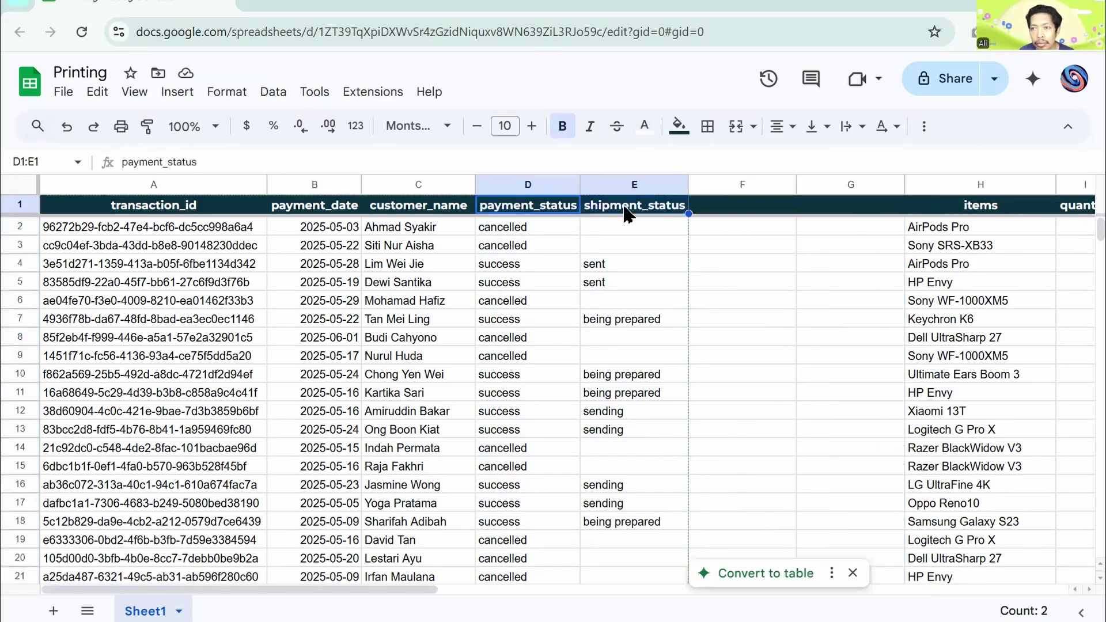
key("ctrl+c")
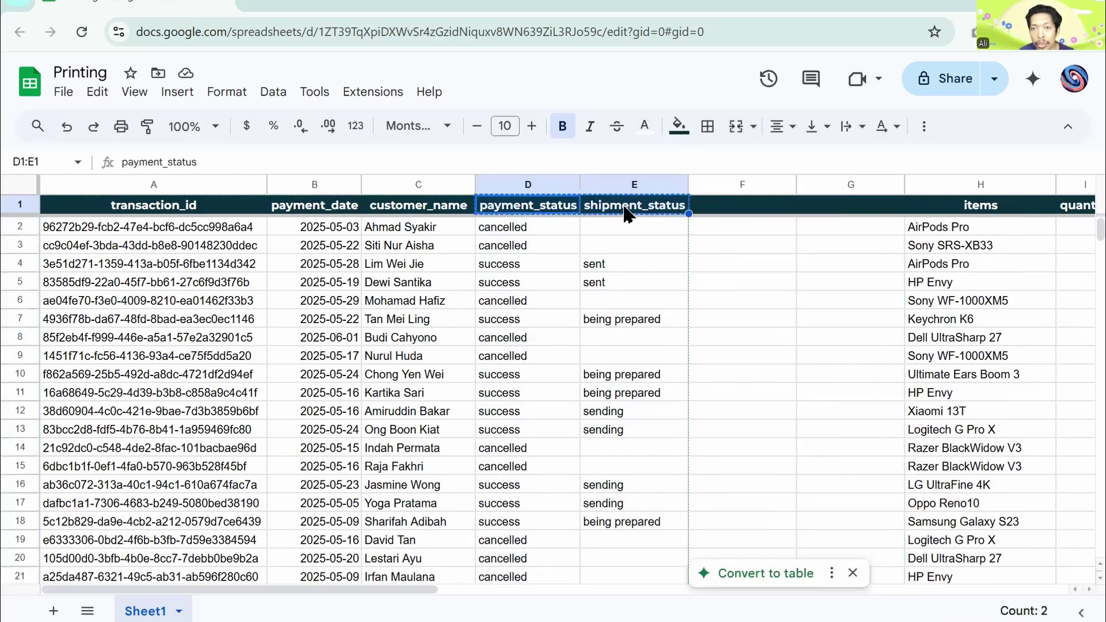
left_click(720, 210)
key("ctrl+v")
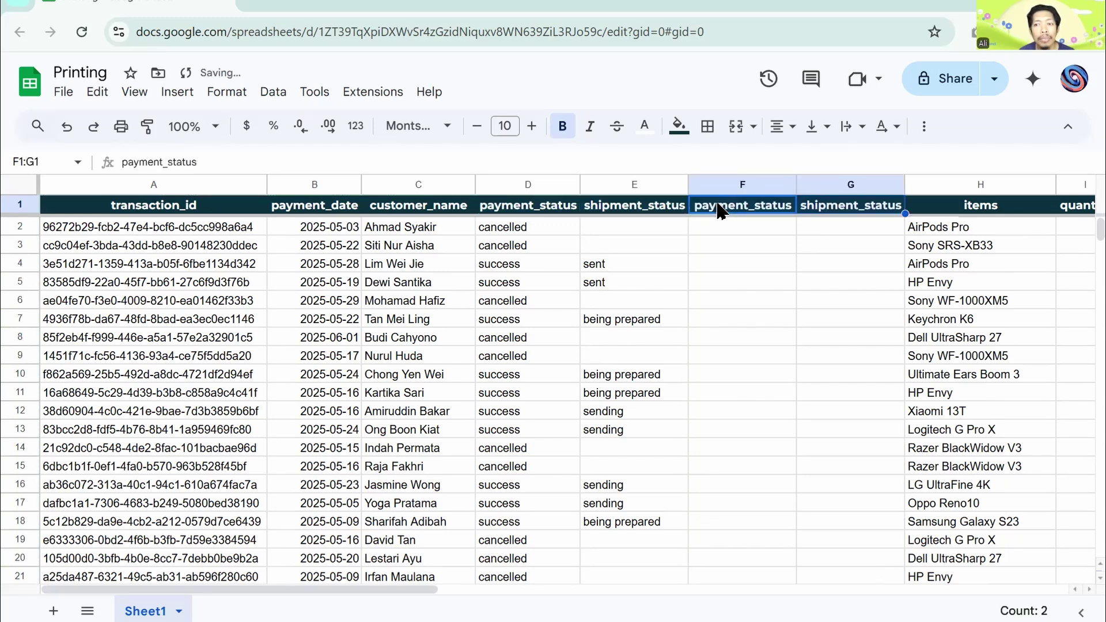
Step: Enter =PROPER(D2) in cell F2 and accept the suggested autofill for the rest of the new payment_status column
left_click(553, 230)
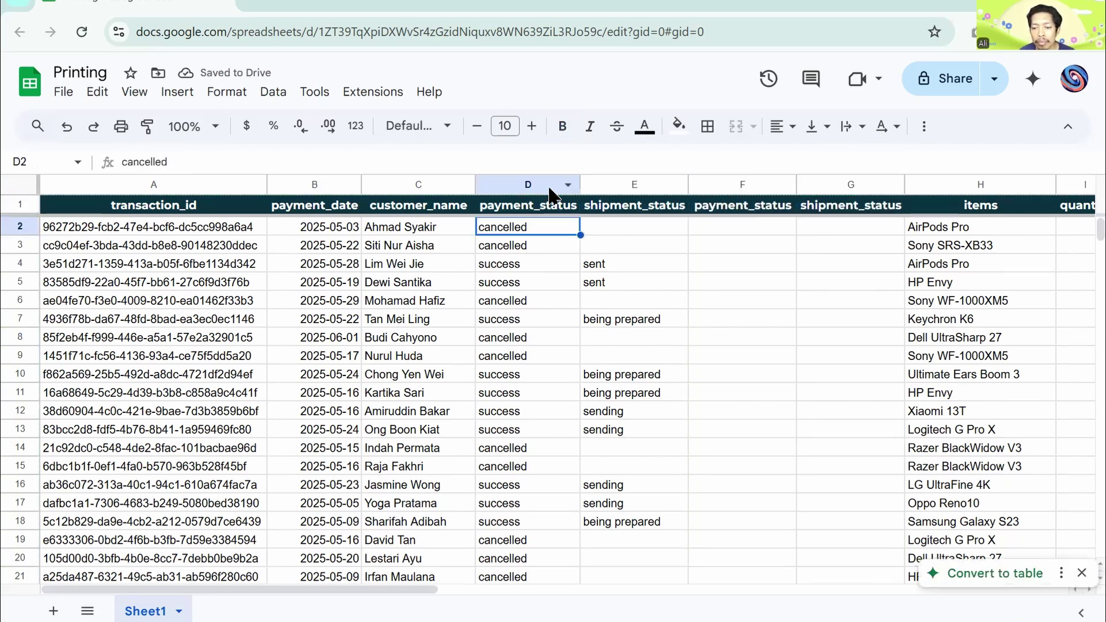
left_click(547, 184)
left_click(742, 184)
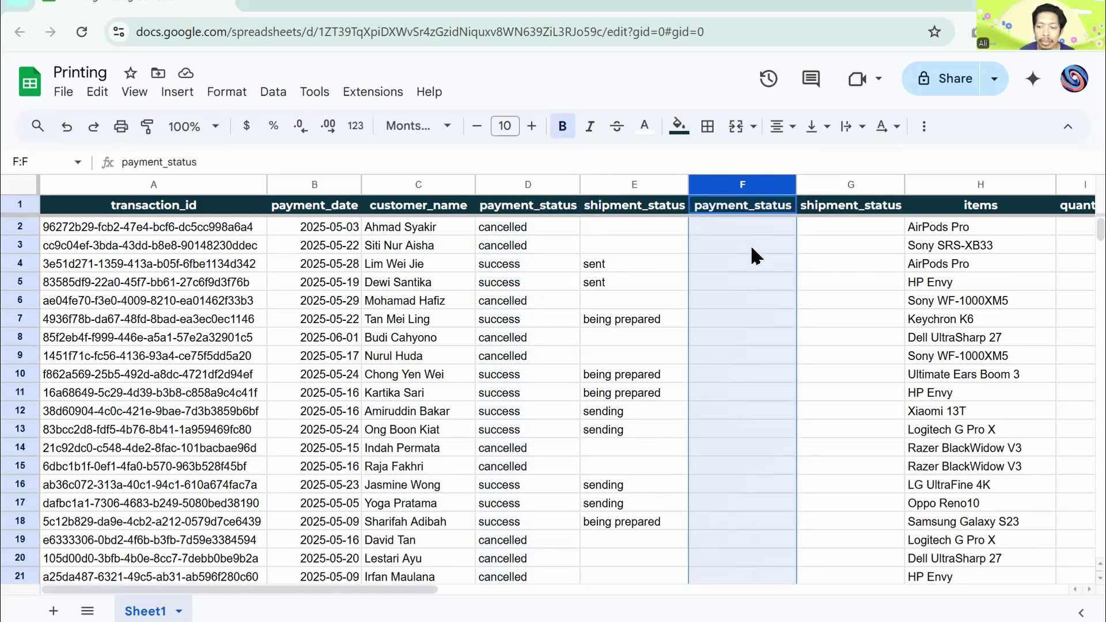
left_click(735, 227)
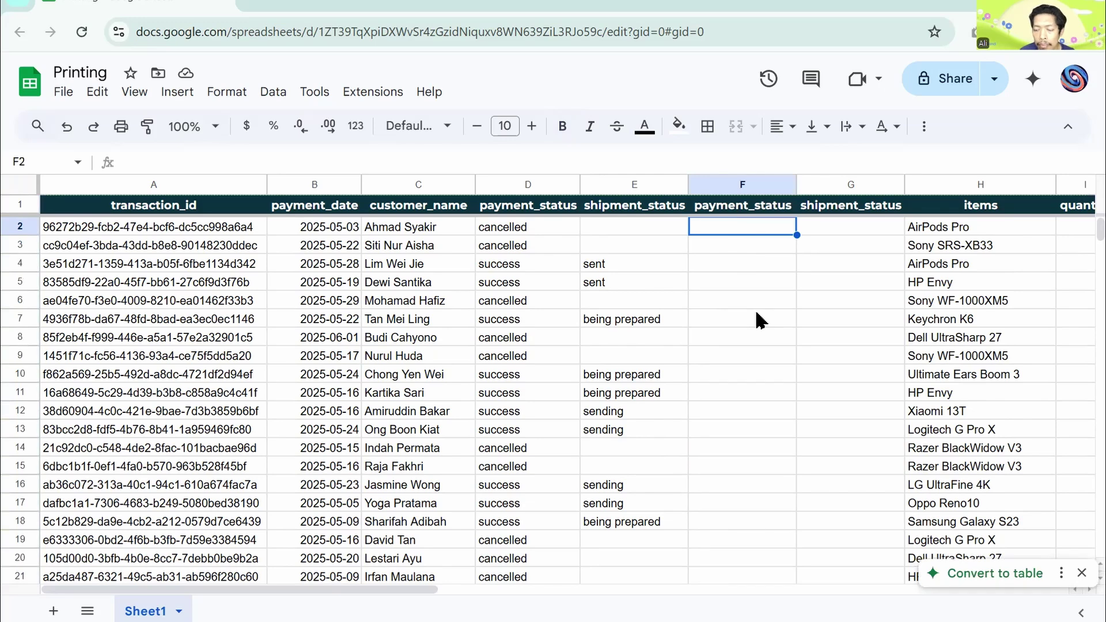
type("=PROPER(")
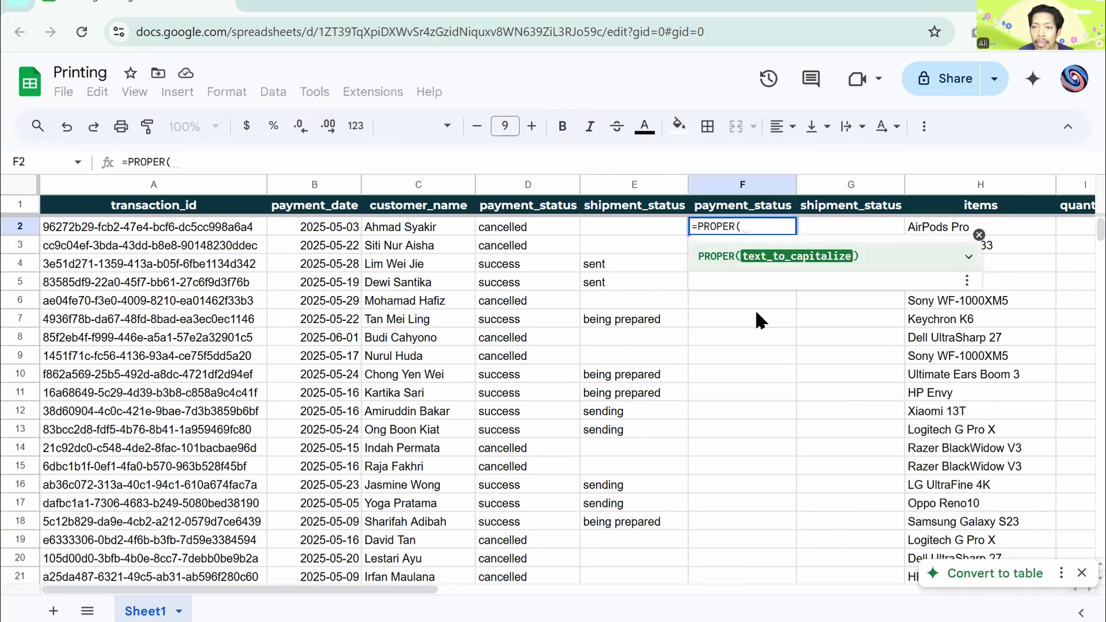
left_click(509, 229)
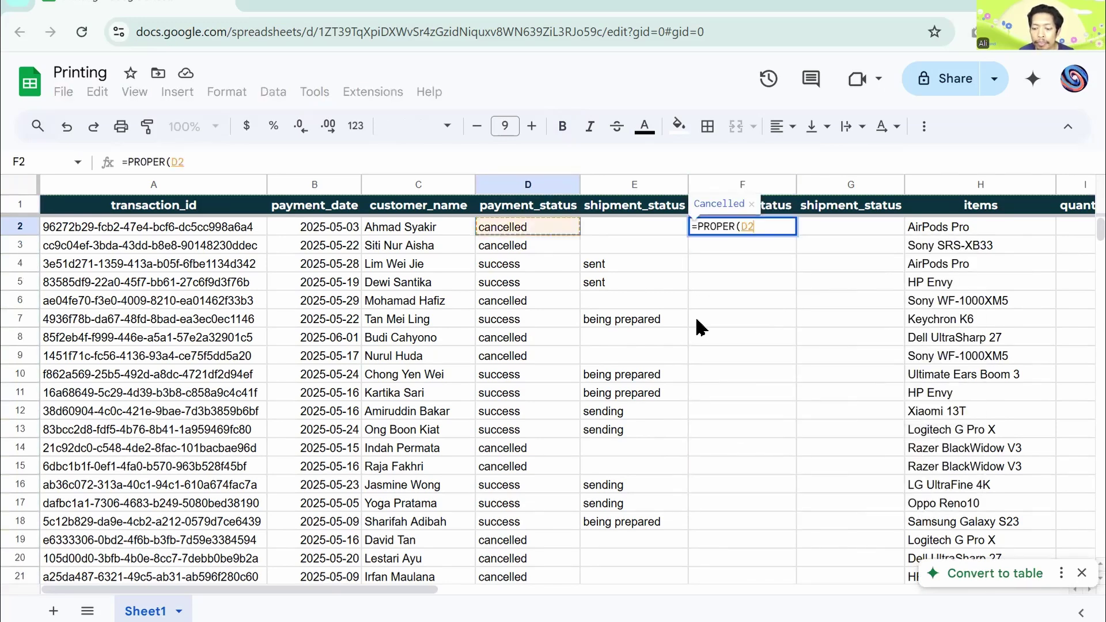
type(")")
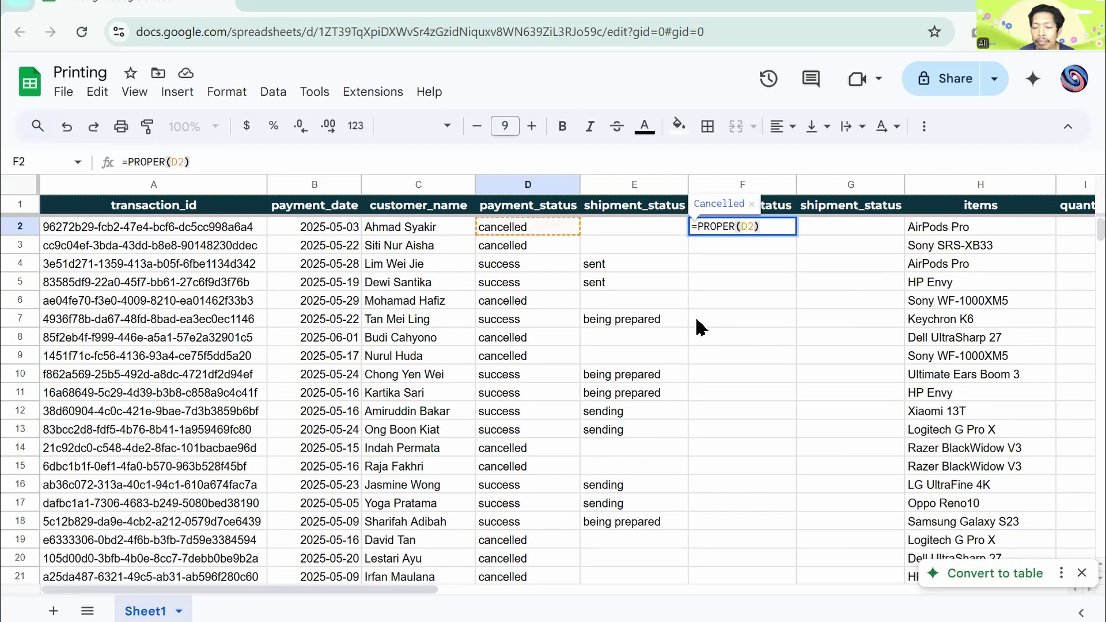
key("Return")
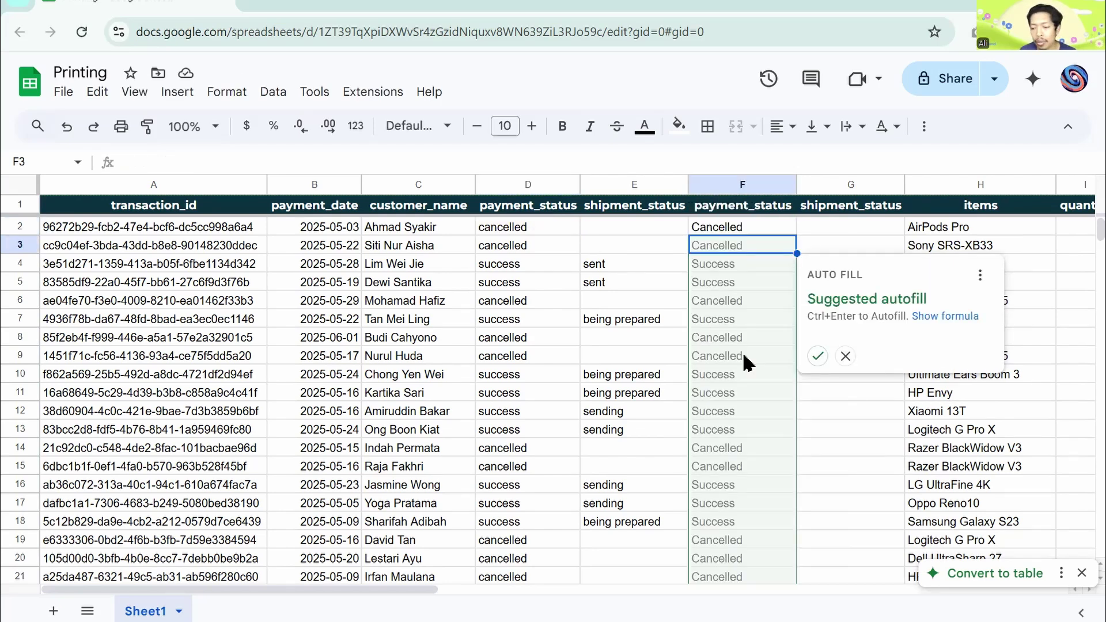
left_click(818, 356)
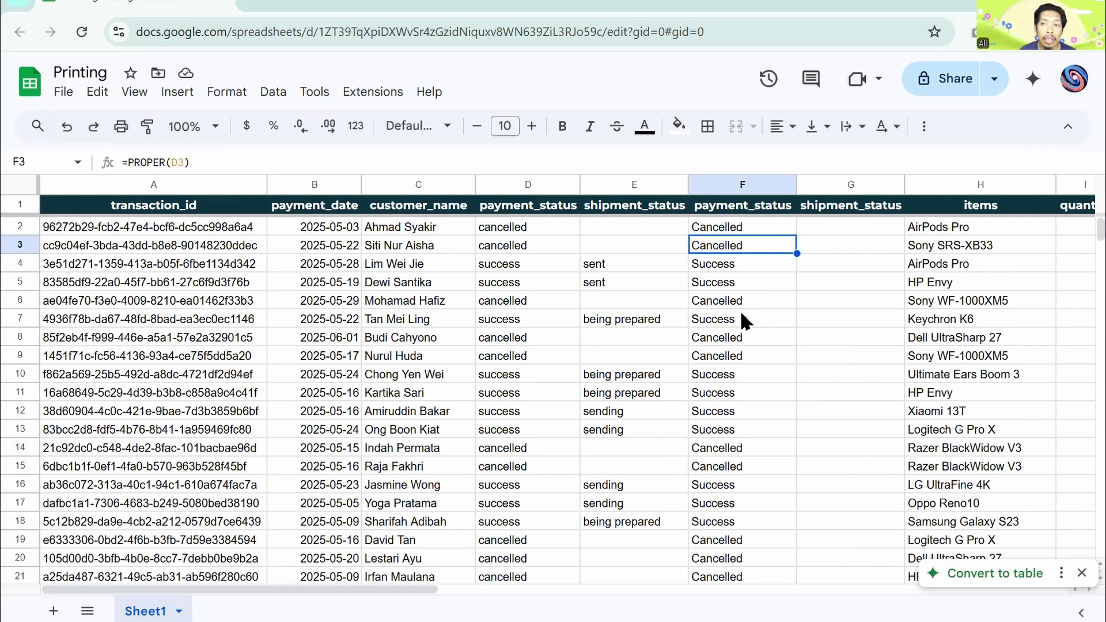
Step: Enter =PROPER(E2) in cell G2 and accept the suggested autofill for the rest of the new shipment_status column
left_click(845, 231)
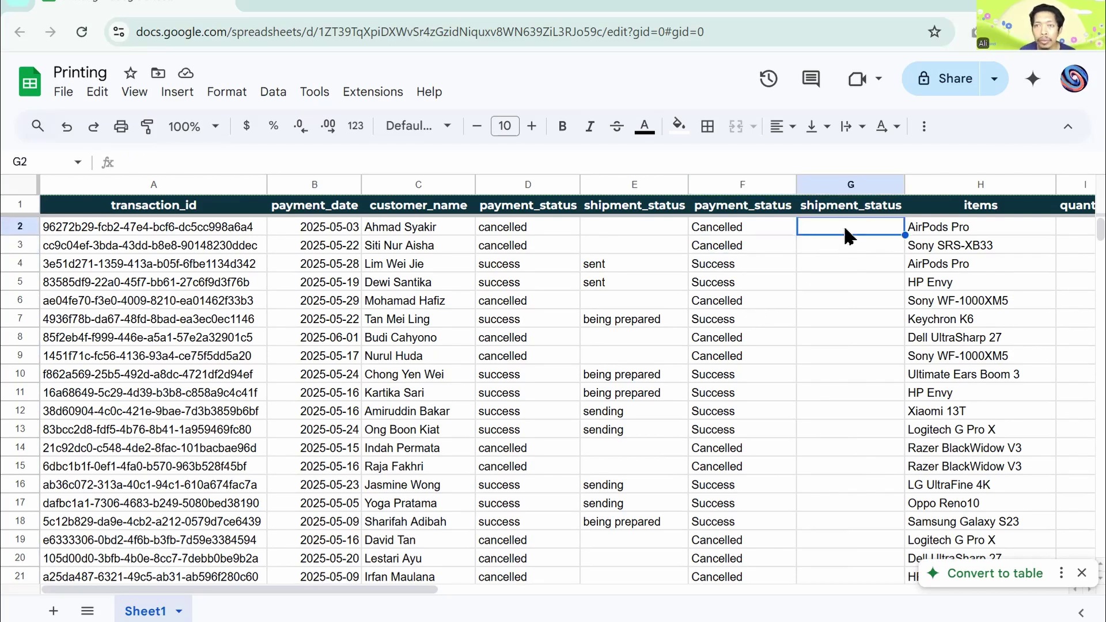
type("=PROPER(F2)")
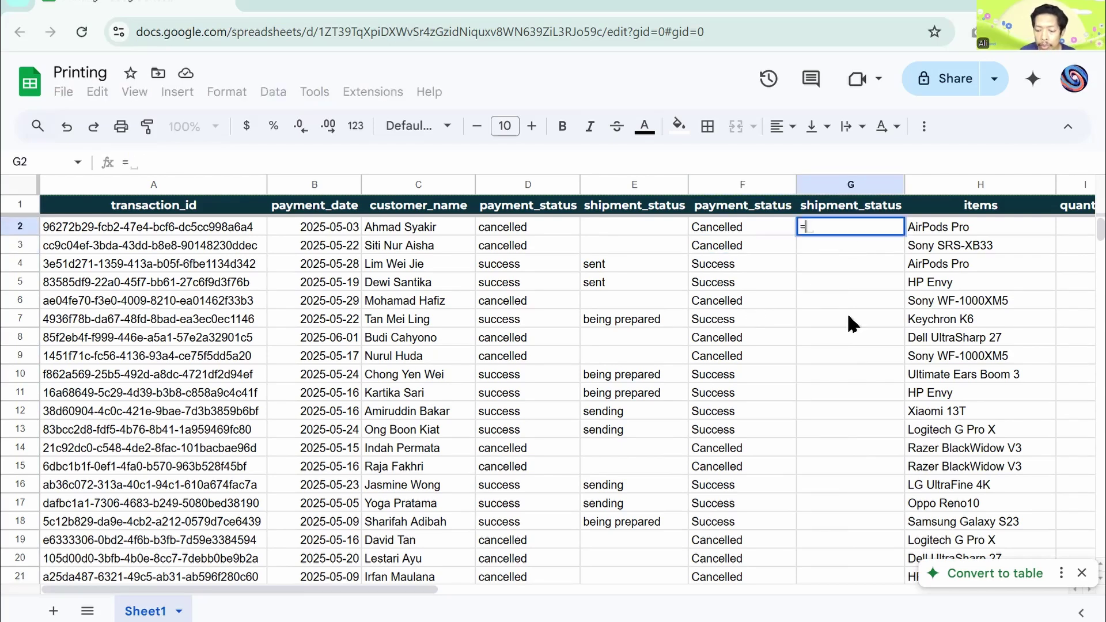
left_click(627, 231)
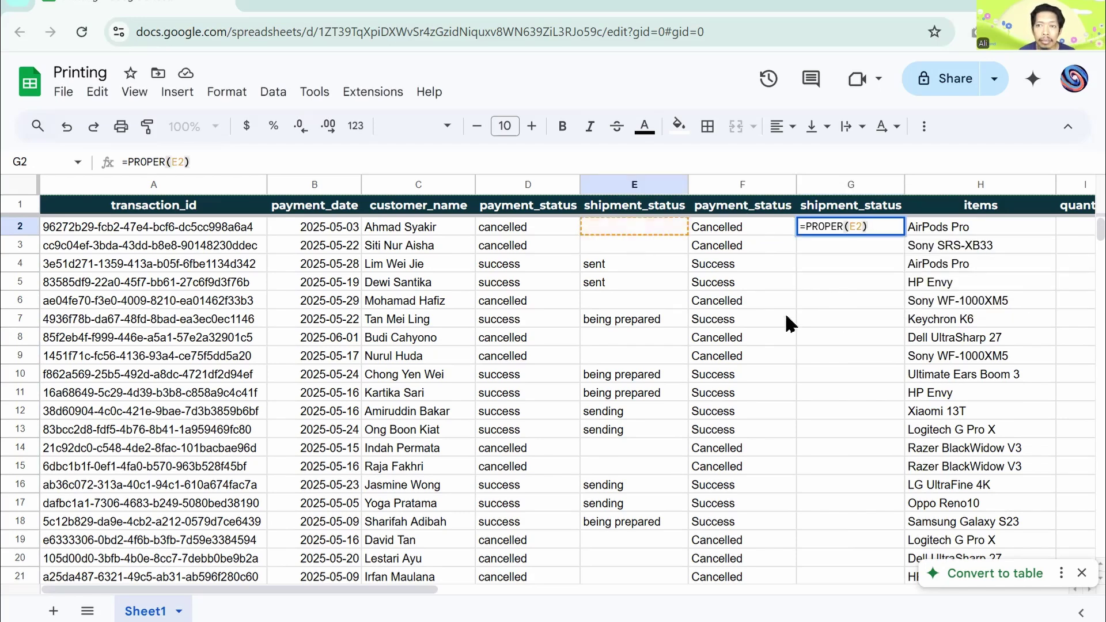
key("Return")
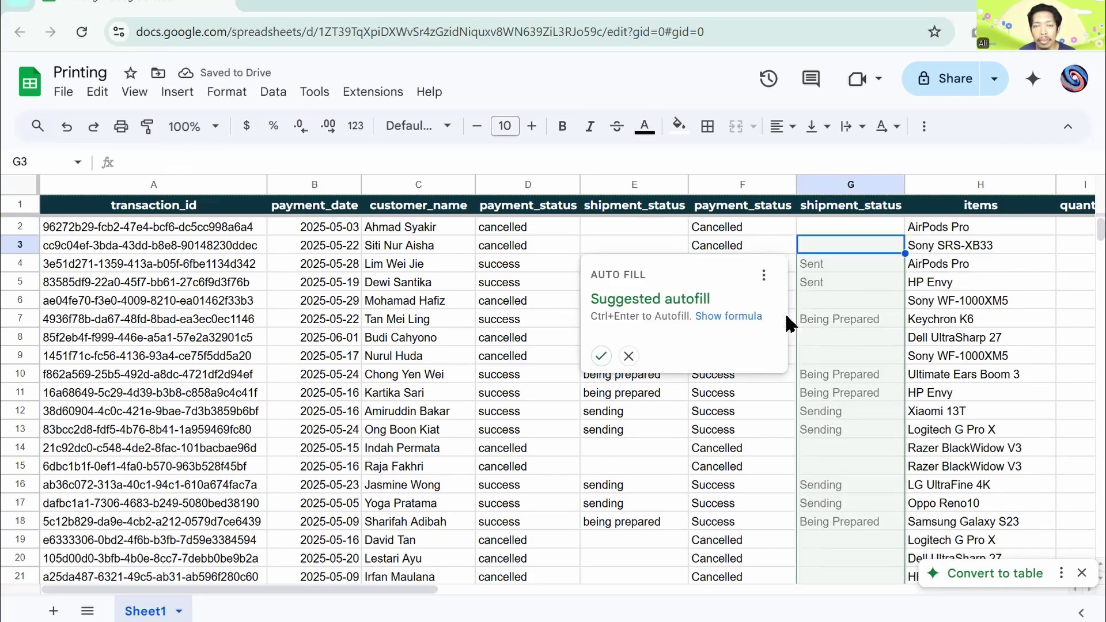
left_click(601, 356)
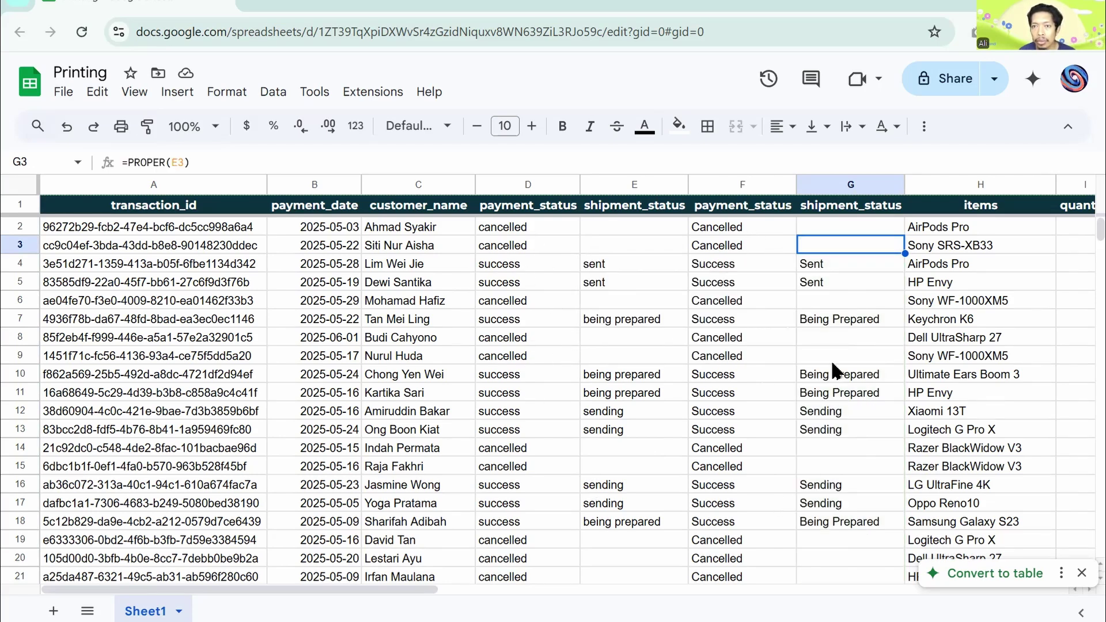
Step: Copy columns F:G and paste them as values only over the original payment_status and shipment_status columns D:E
left_click(741, 185)
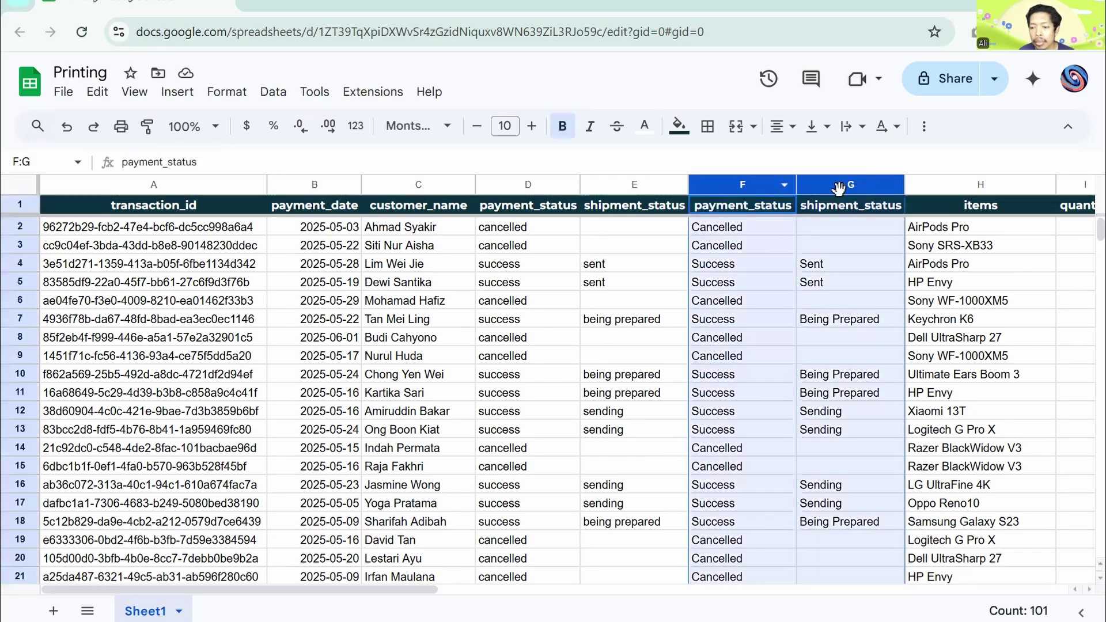
key("ctrl+c")
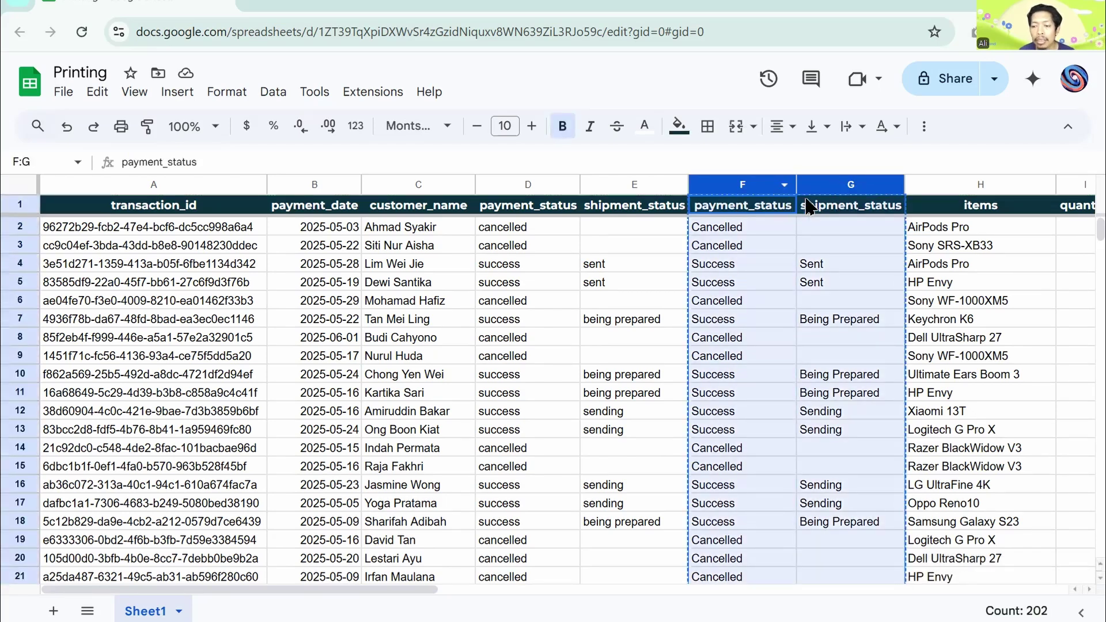
left_click(536, 188)
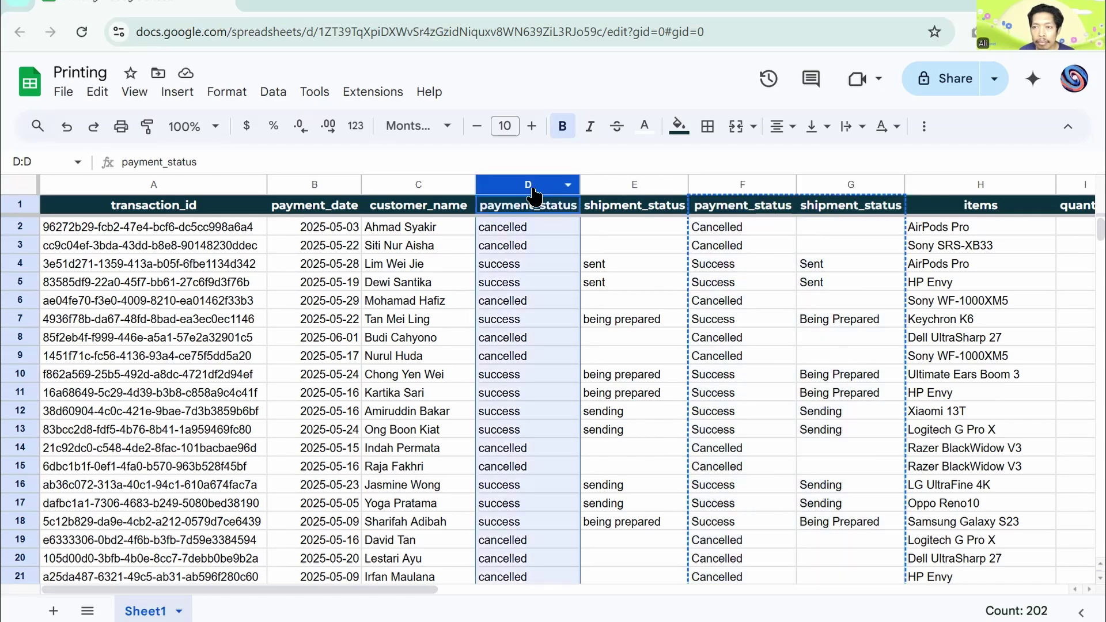
right_click(536, 188)
mouse_move(646, 237)
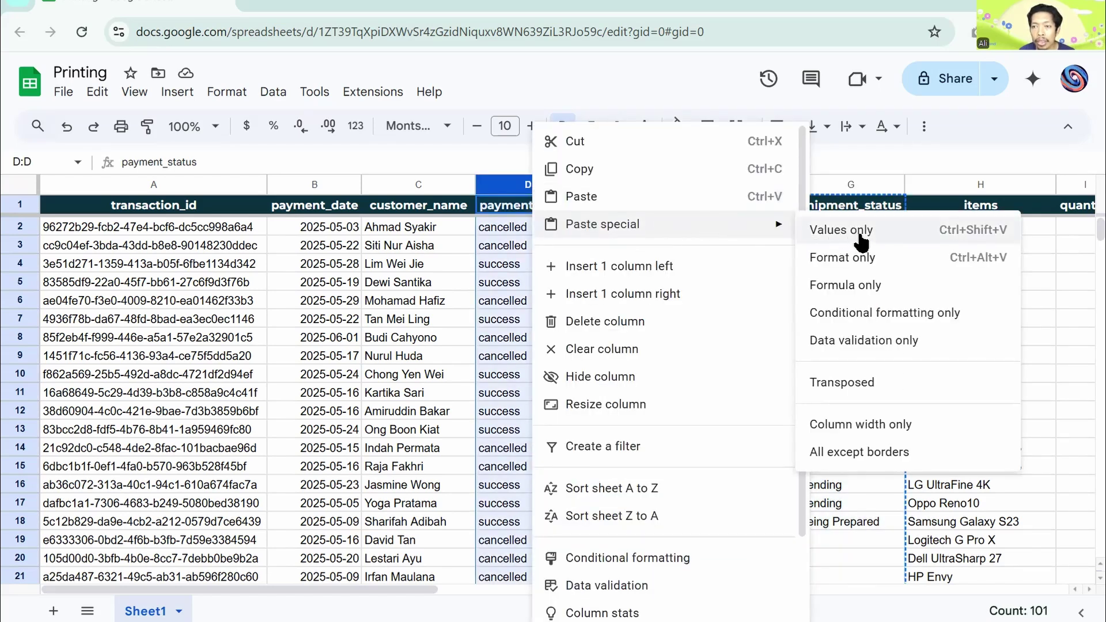
left_click(842, 230)
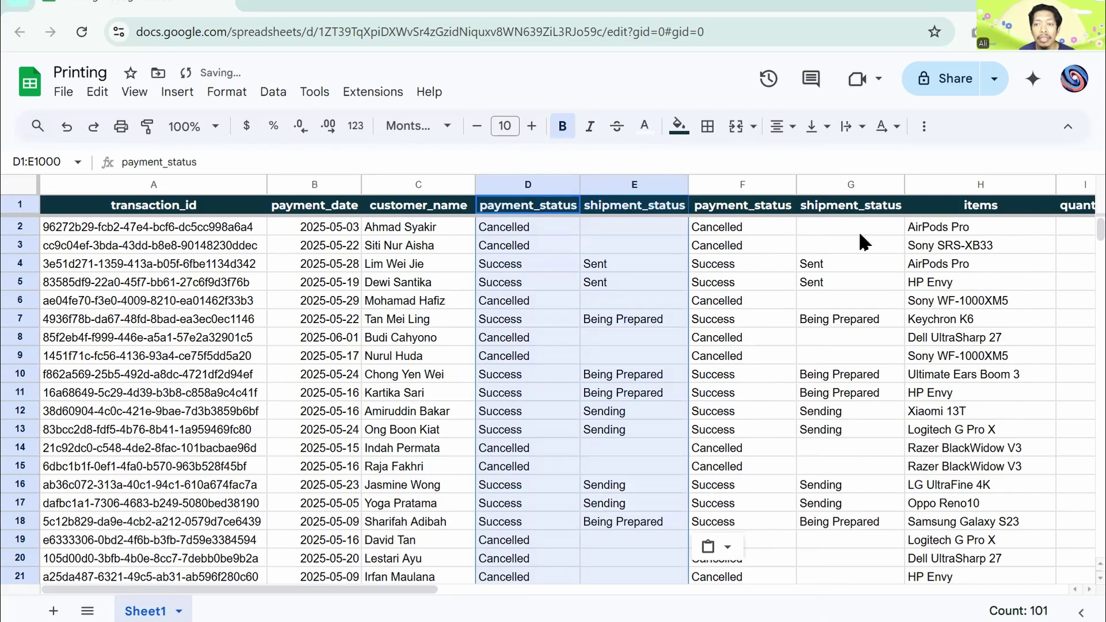
Step: Delete the helper columns F and G containing the PROPER formulas
left_click(731, 186)
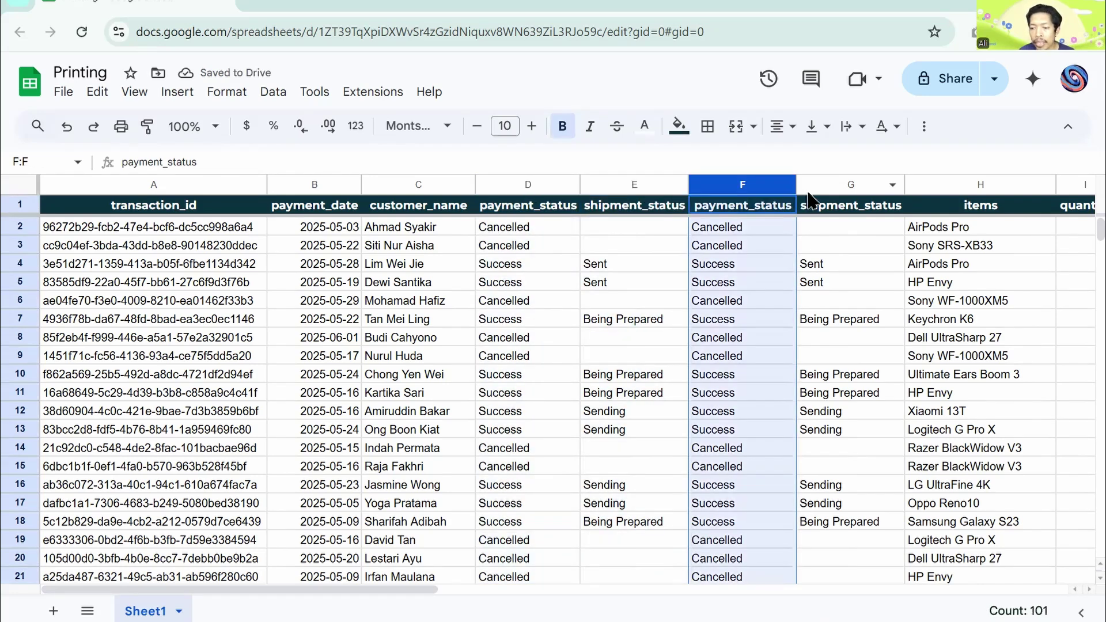
left_click(845, 185, "shift")
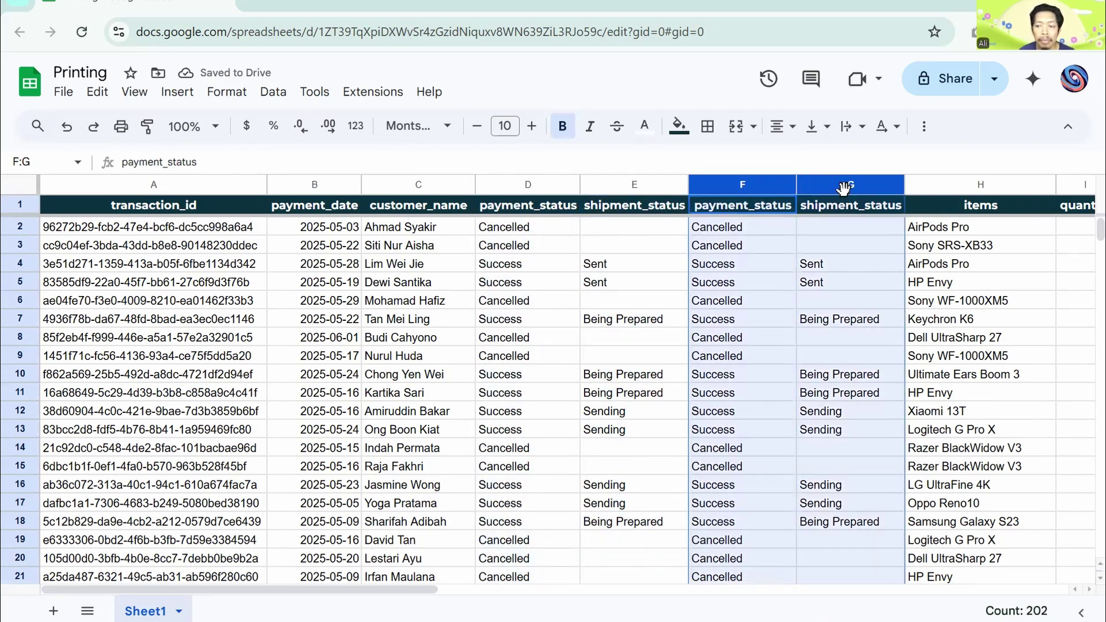
right_click(845, 187)
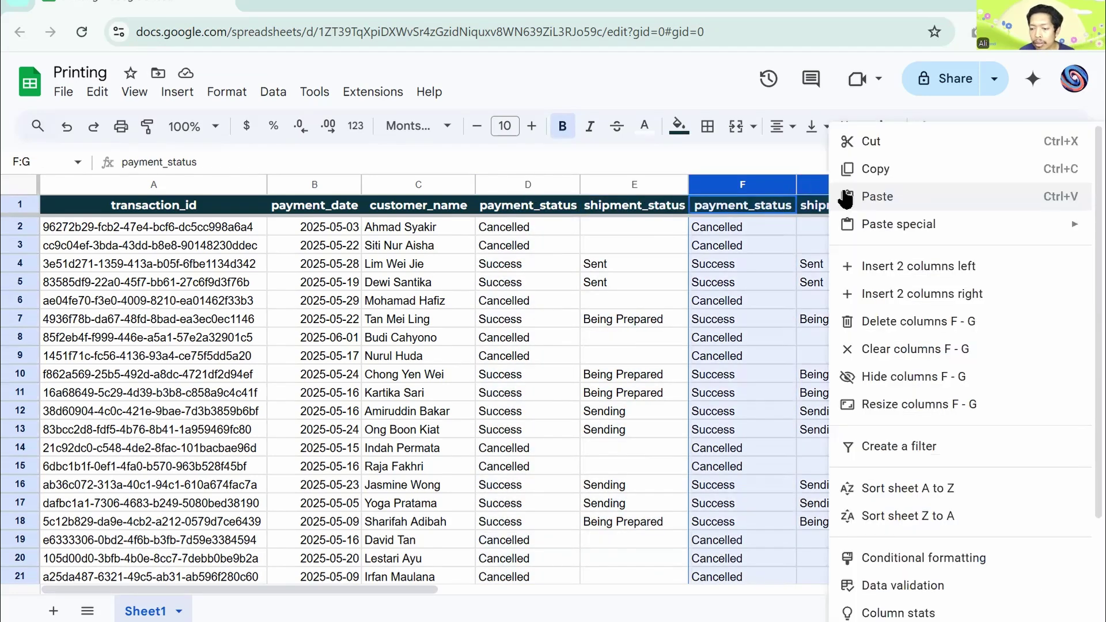
left_click(907, 324)
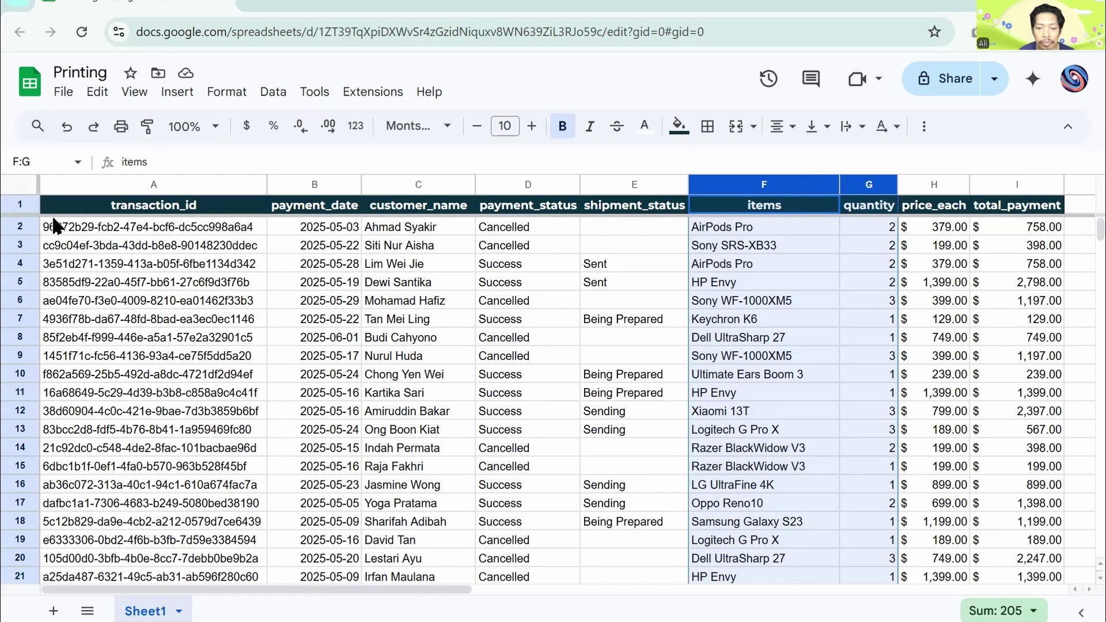
Step: Create a filter on the header row from transaction_id to total_payment
left_click(79, 215)
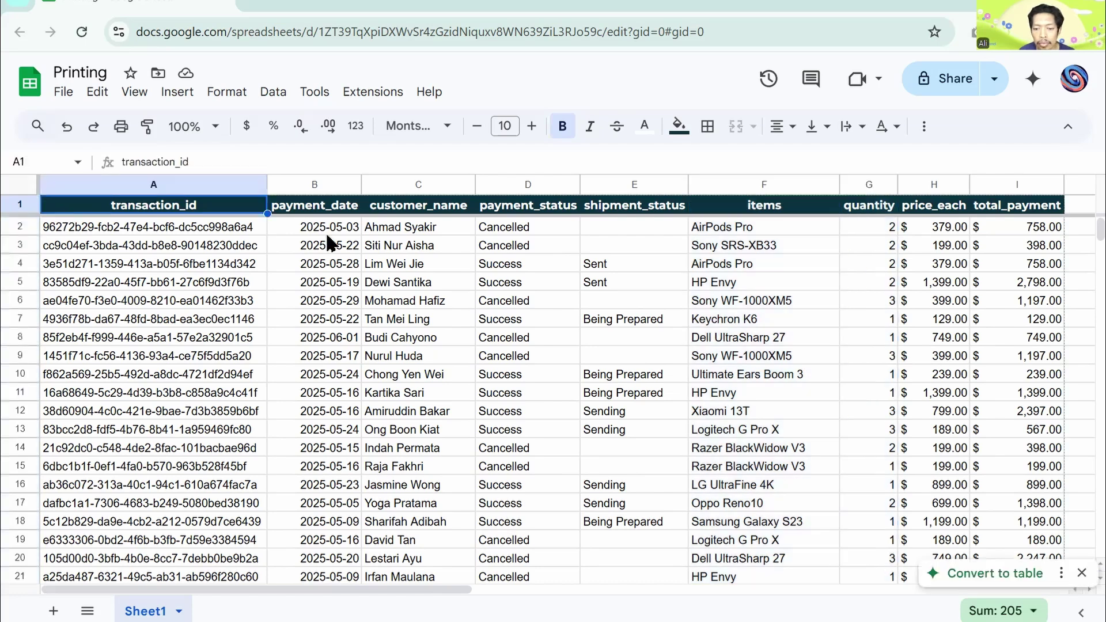
left_click(1030, 214, "shift")
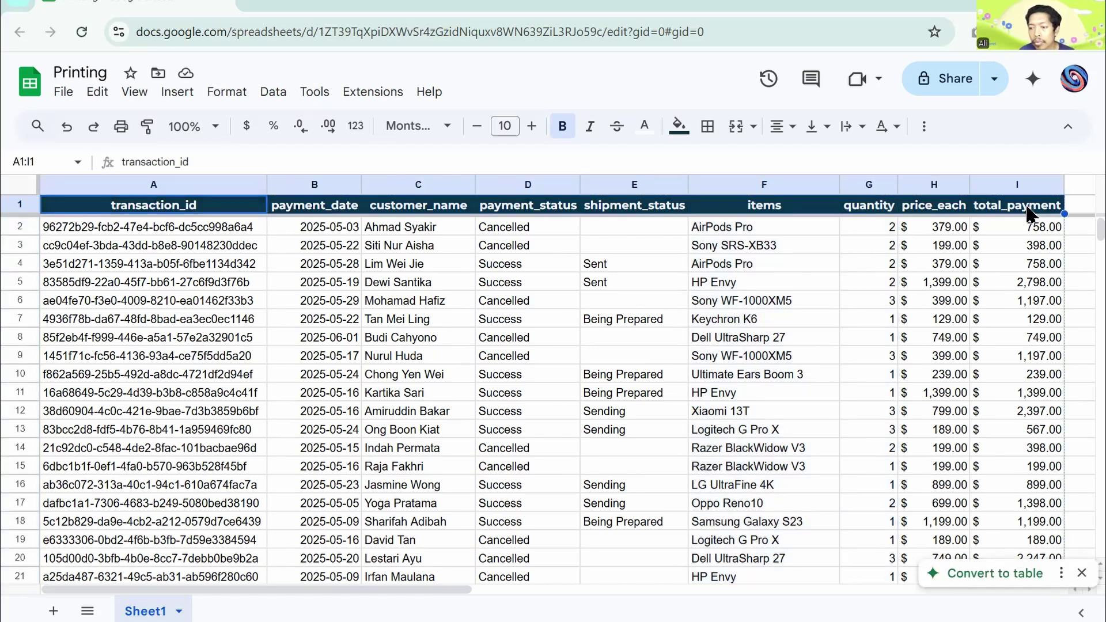
left_click(267, 98)
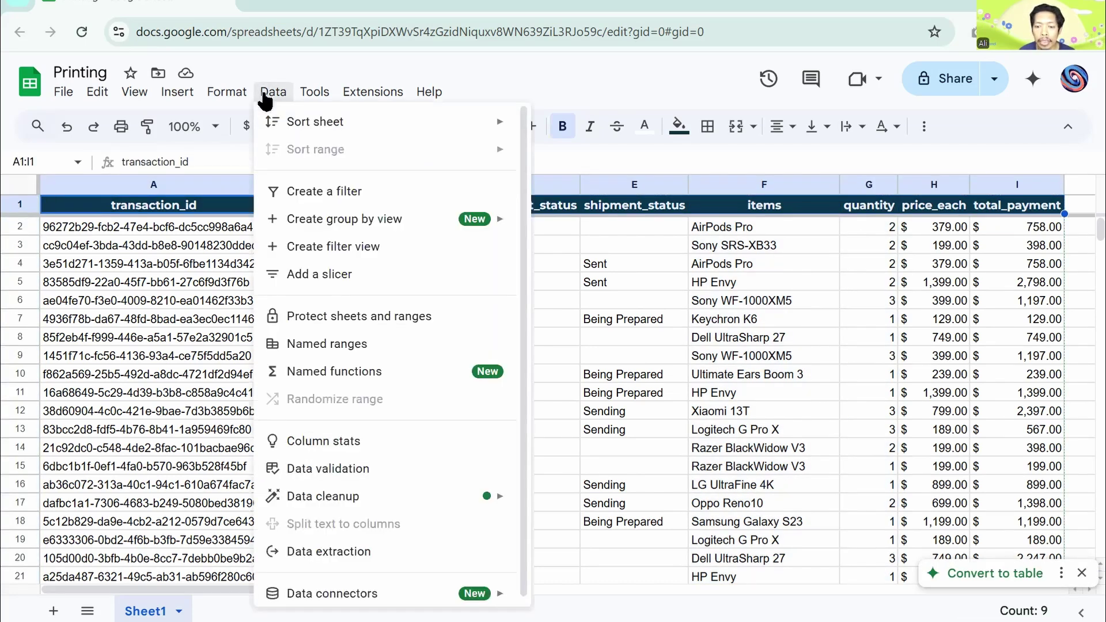
left_click(363, 194)
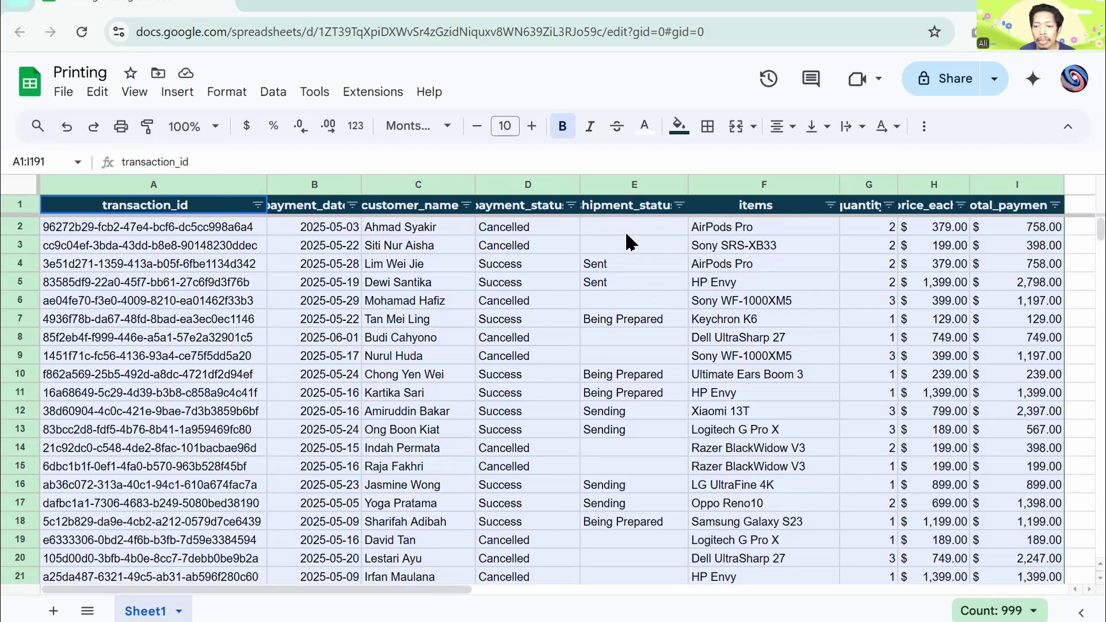
Step: Filter the payment_status column to show only Success rows, excluding Cancelled and blanks, and look through the filtered table
left_click(571, 206)
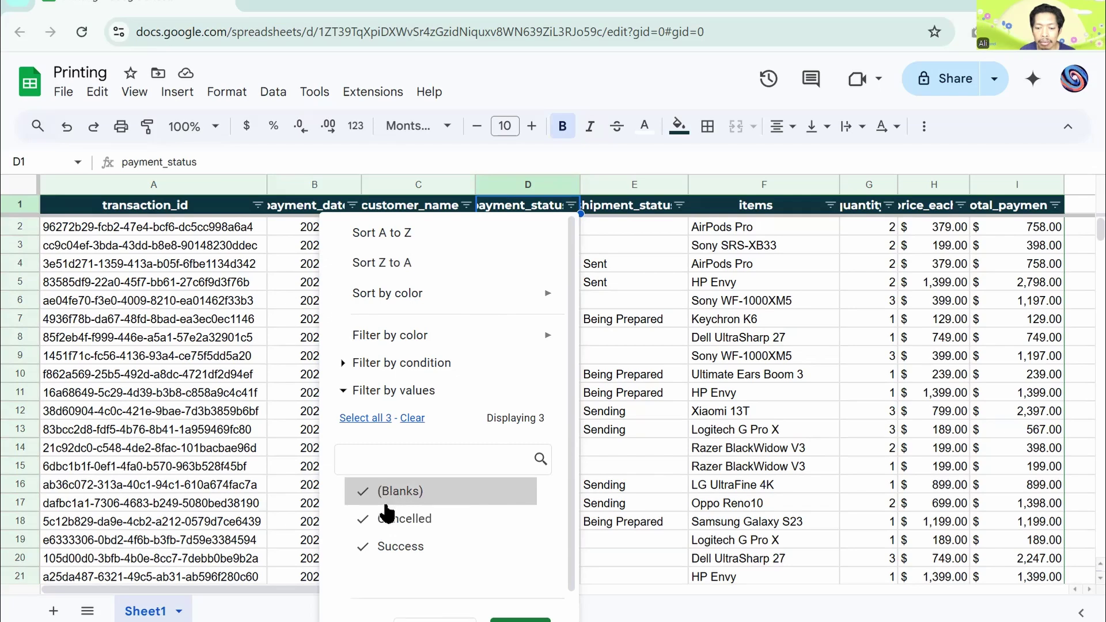
left_click(398, 518)
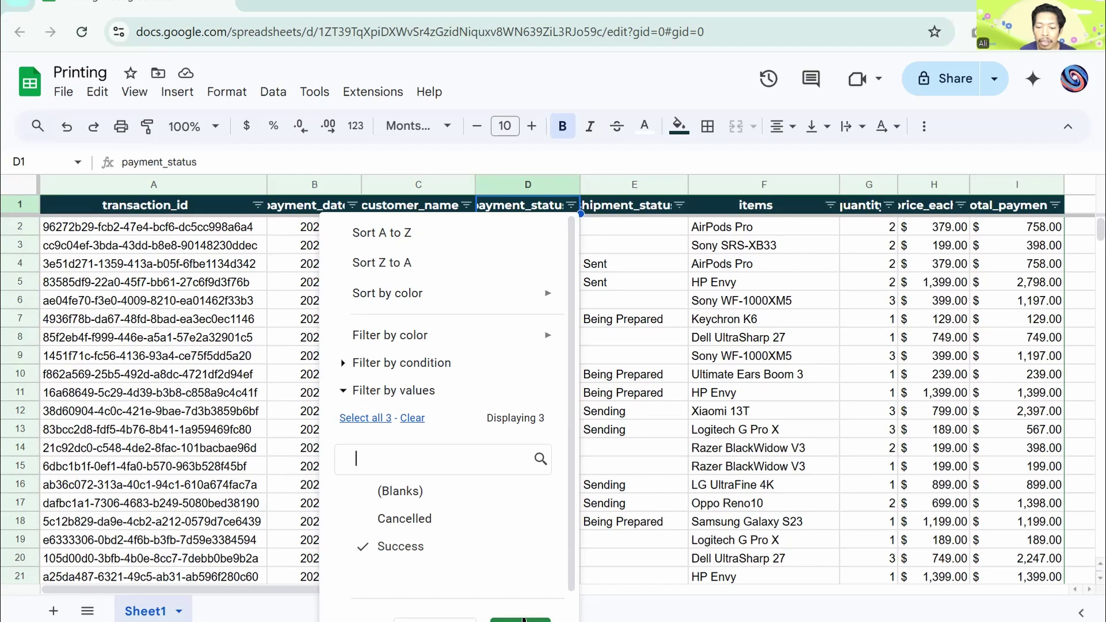
scroll(523, 619, "down", 1)
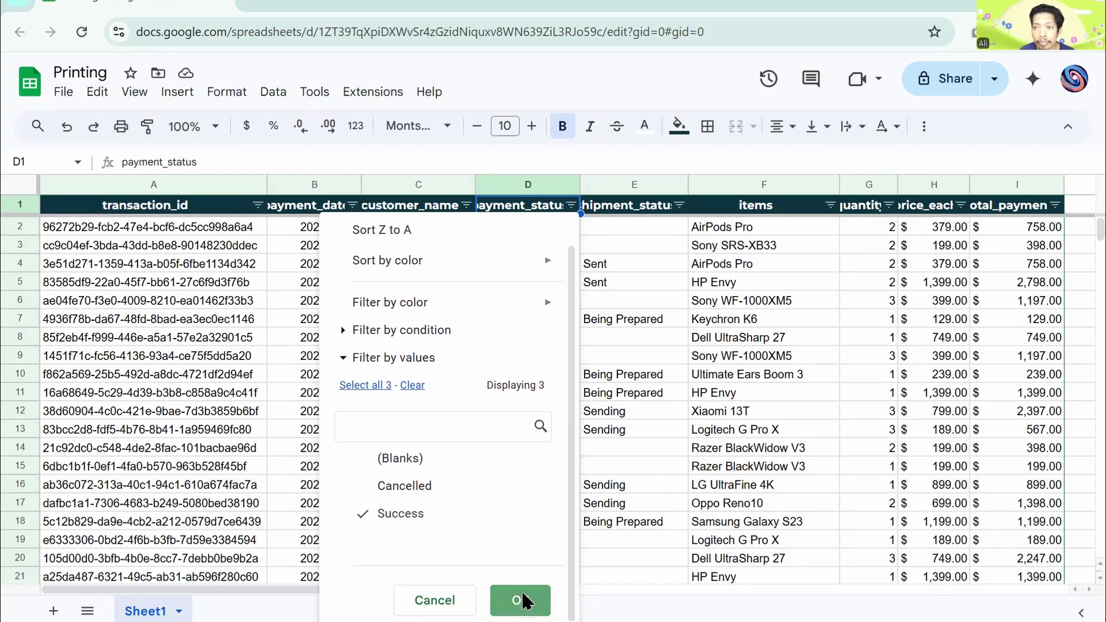
left_click(520, 600)
scroll(501, 271, "down", 5)
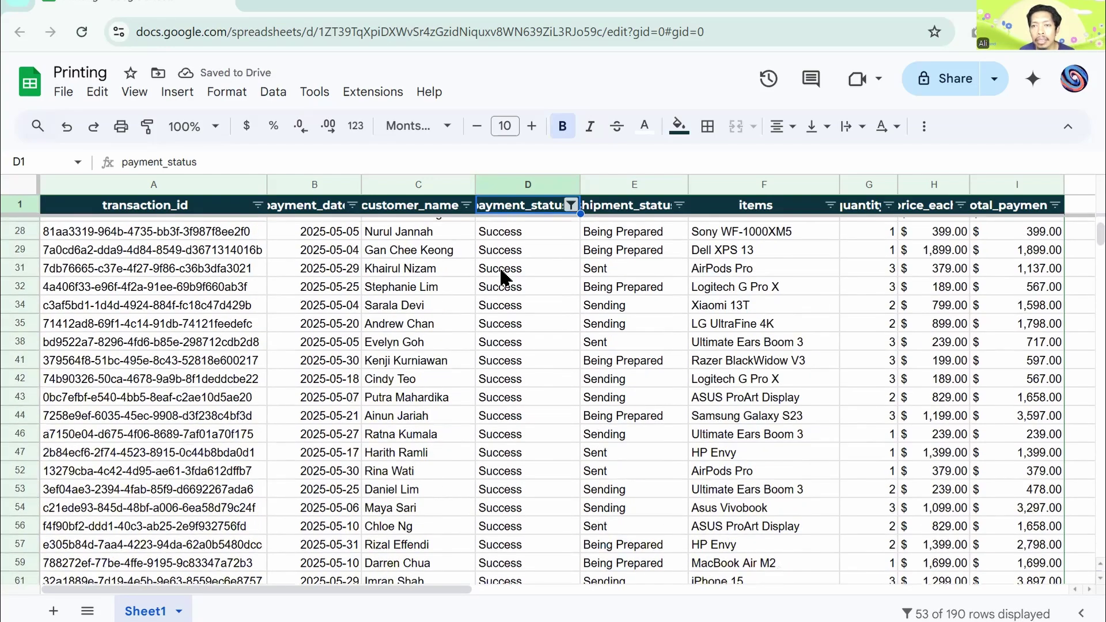
scroll(502, 275, "down", 8)
scroll(516, 345, "down", 5)
scroll(517, 358, "up", 15)
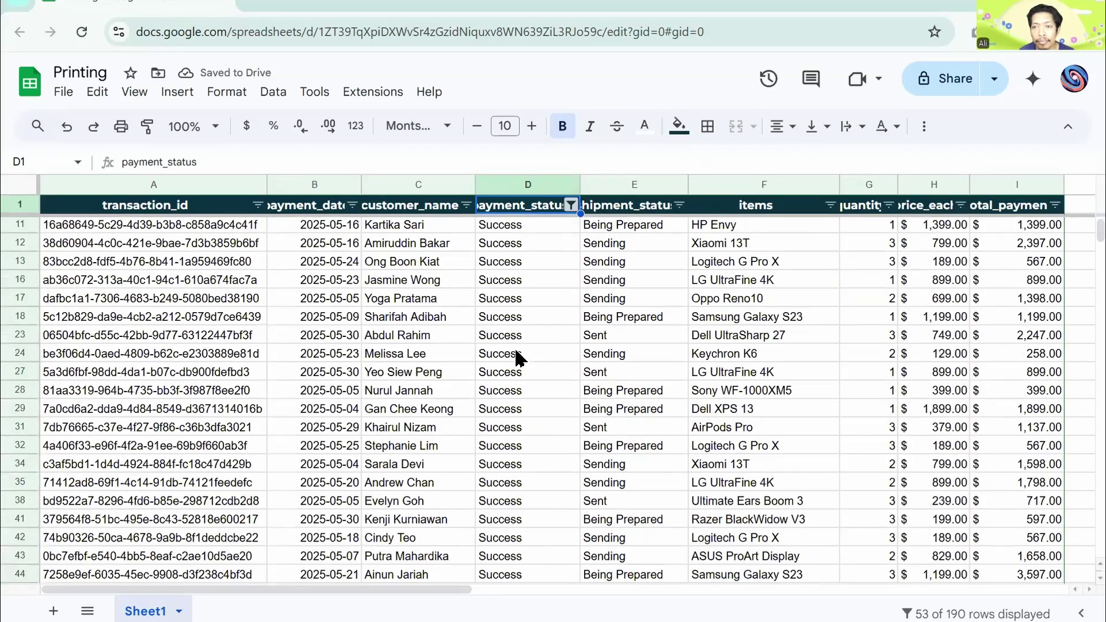
scroll(520, 359, "up", 2)
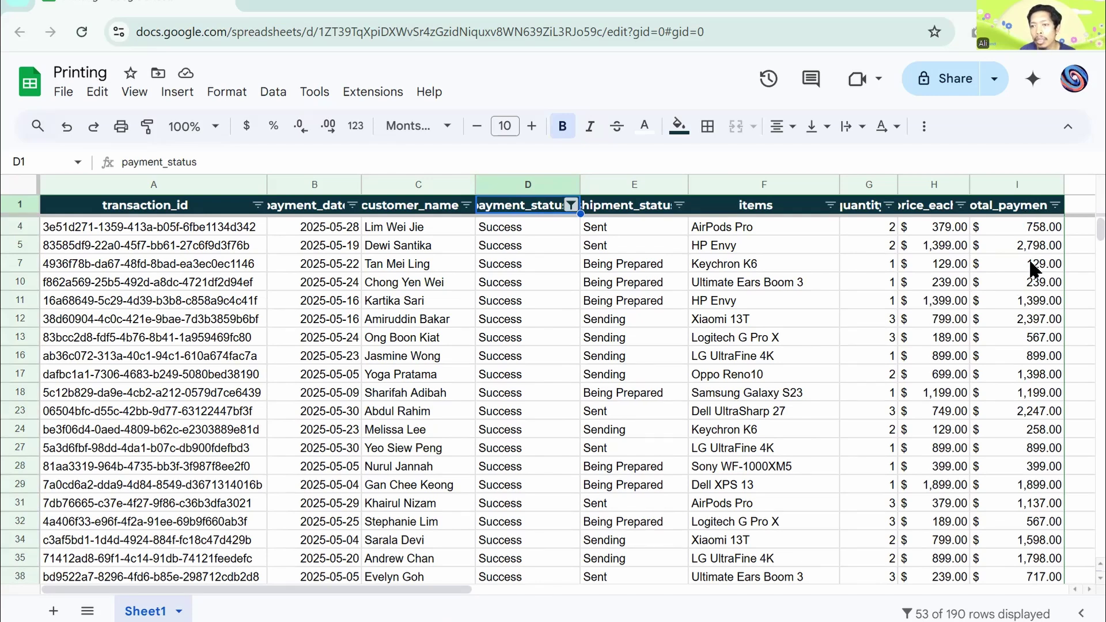
Step: Sort the filtered rows by total_payment in descending order (Z to A) and look through the sorted table
left_click(1055, 205)
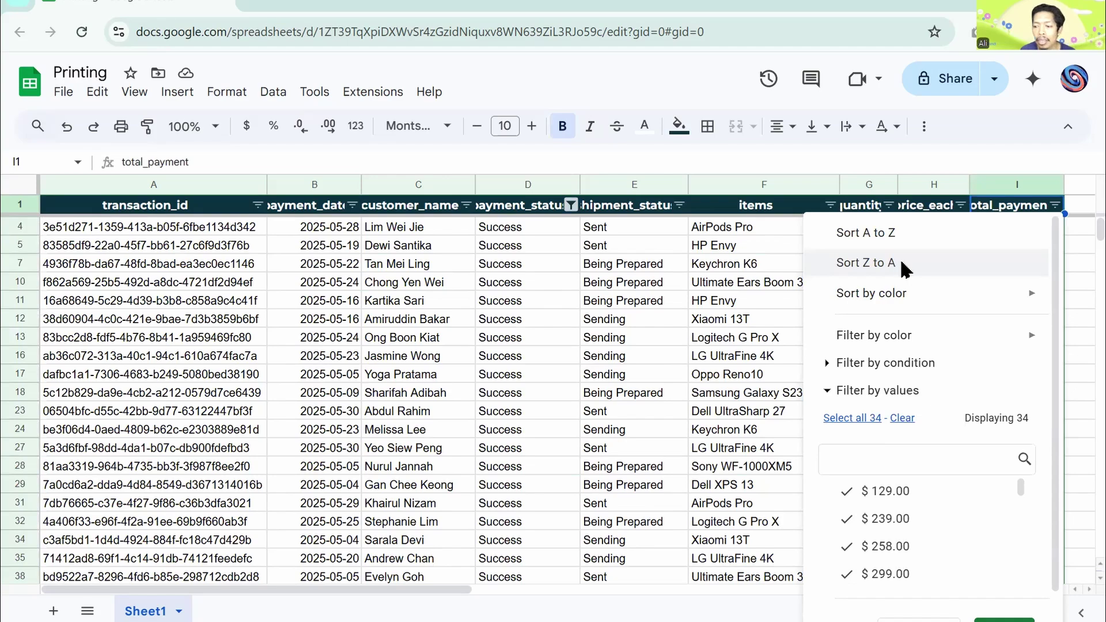
left_click(867, 263)
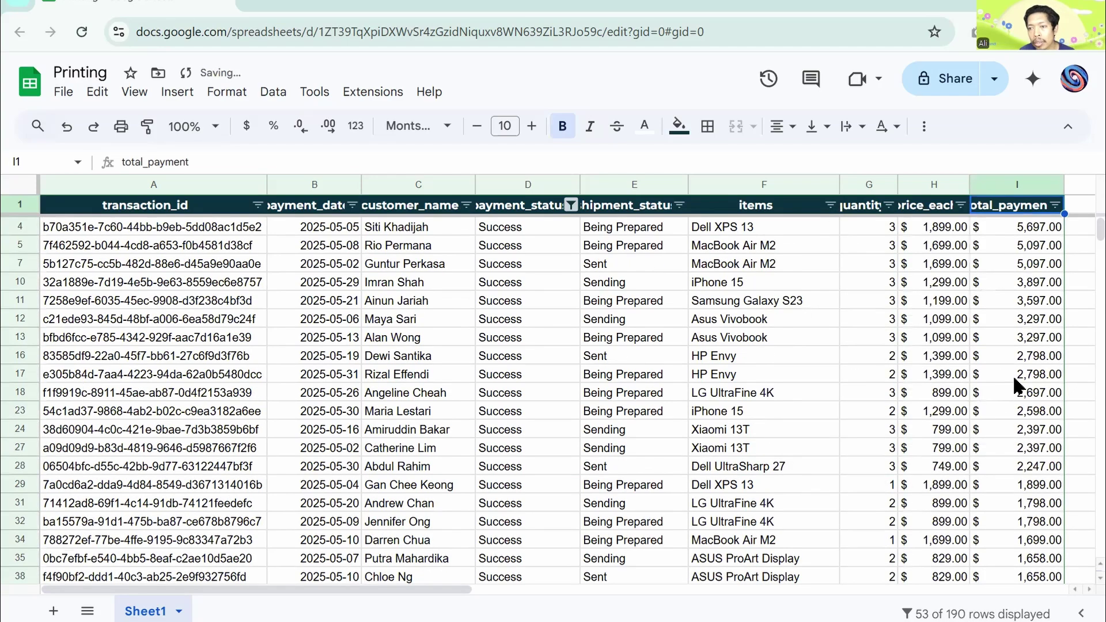
scroll(1016, 381, "down", 6)
scroll(1029, 369, "down", 3)
scroll(843, 388, "up", 10)
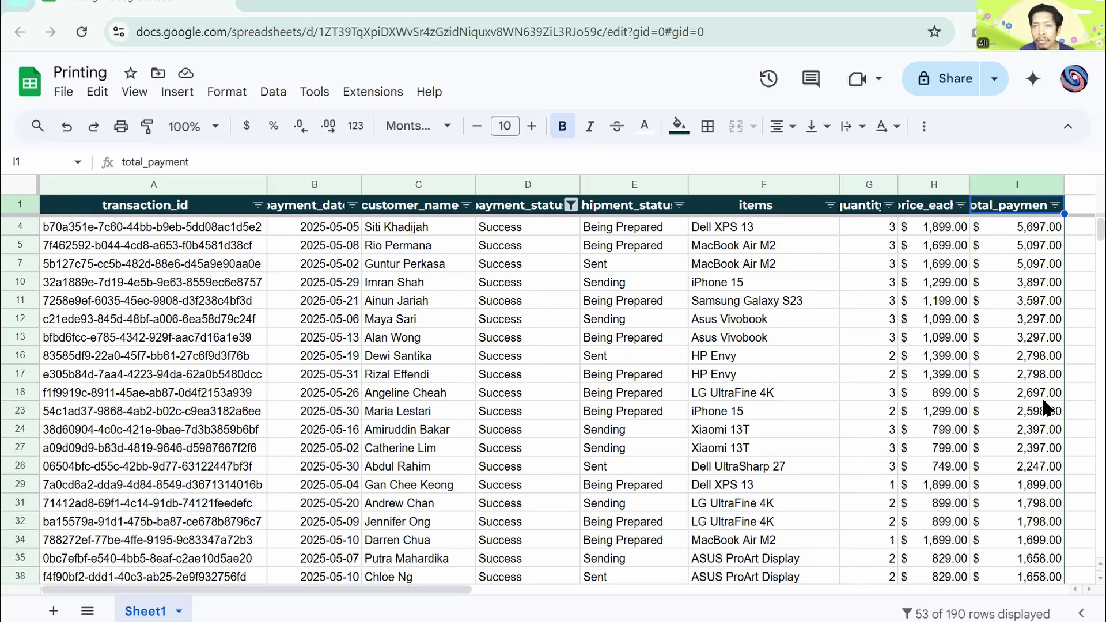
Step: Start a conditional formatting rule for the total_payment column and set its range to I2:I101
left_click(1014, 184)
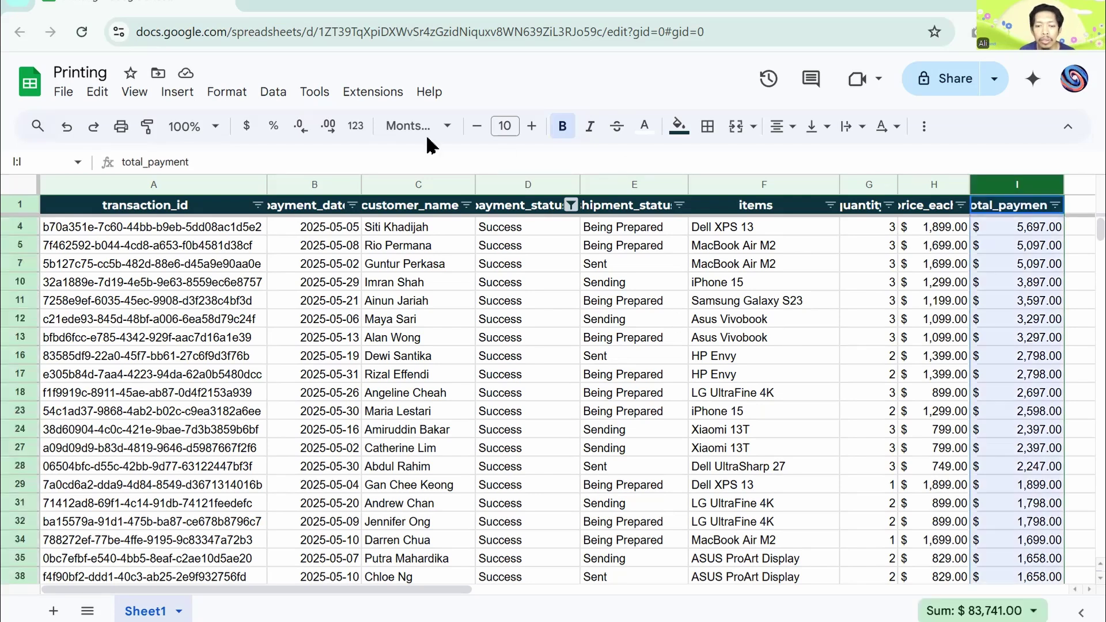
left_click(228, 92)
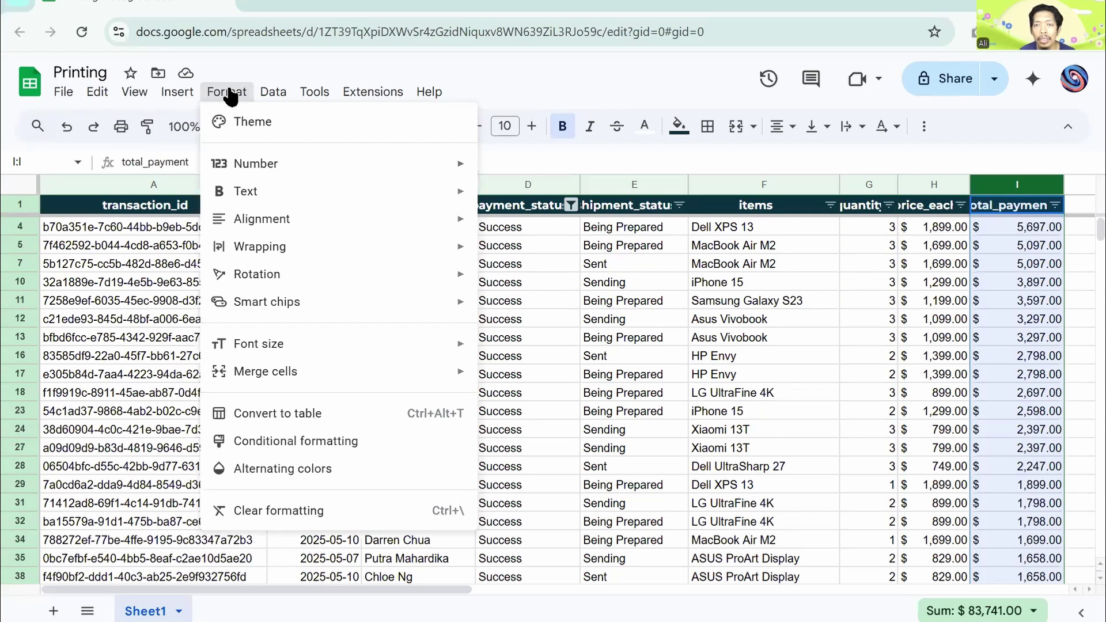
left_click(343, 451)
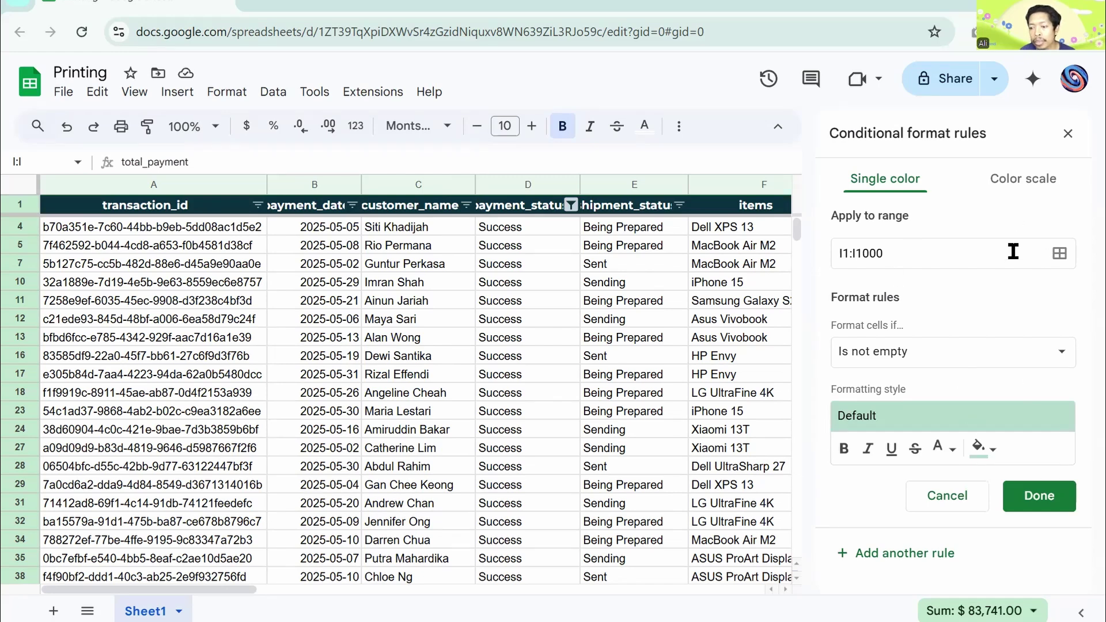
left_click(978, 256)
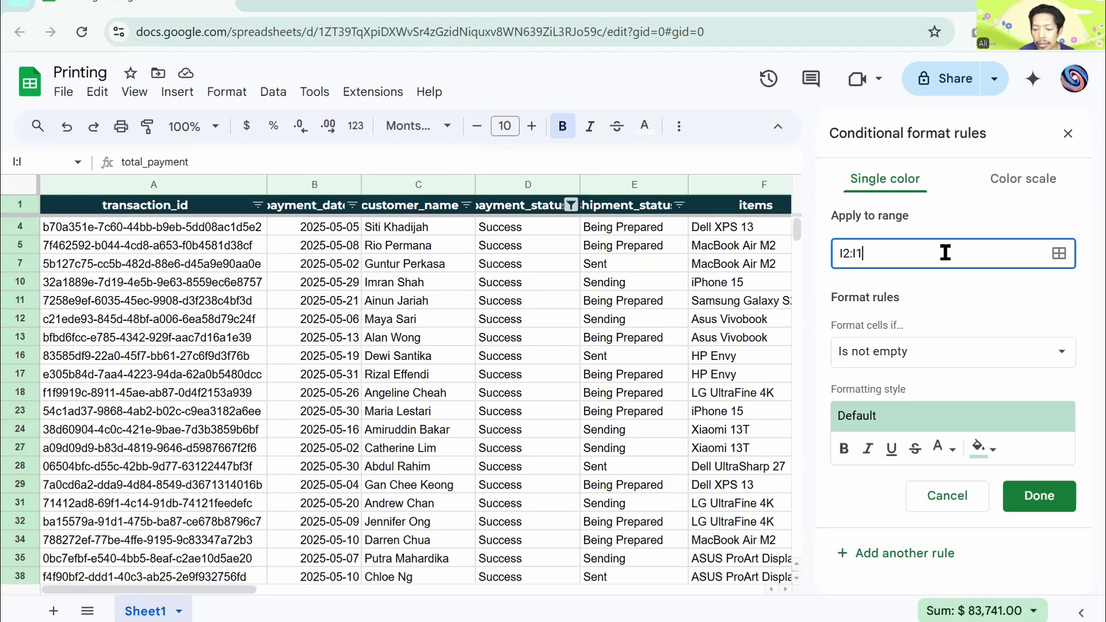
type("1")
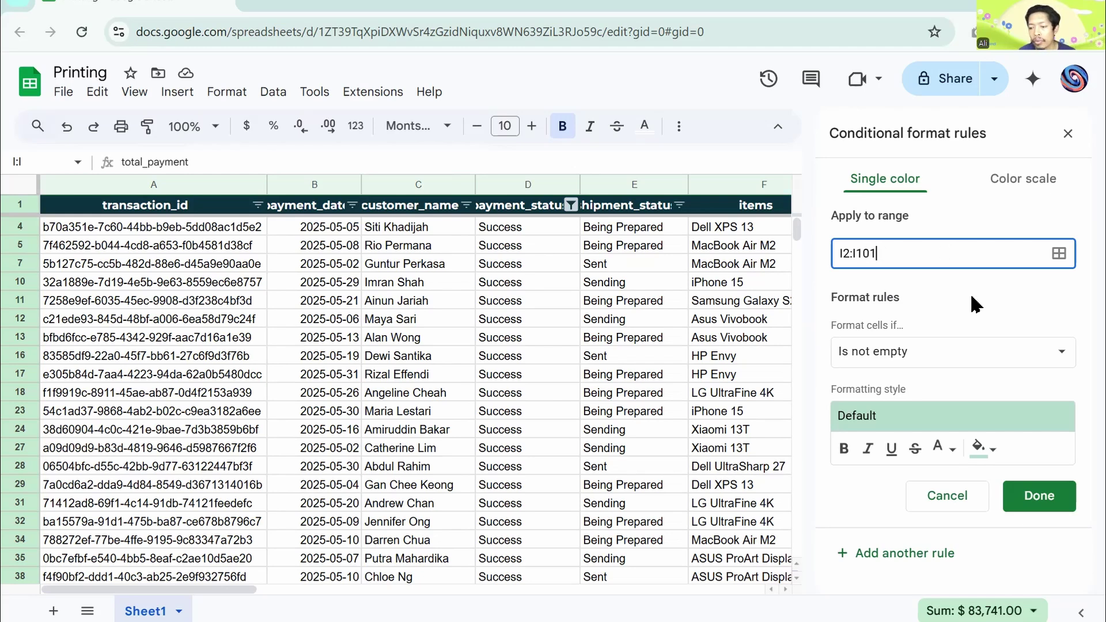
Step: Set the rule's condition to format cells with a value greater than 3000
left_click(953, 362)
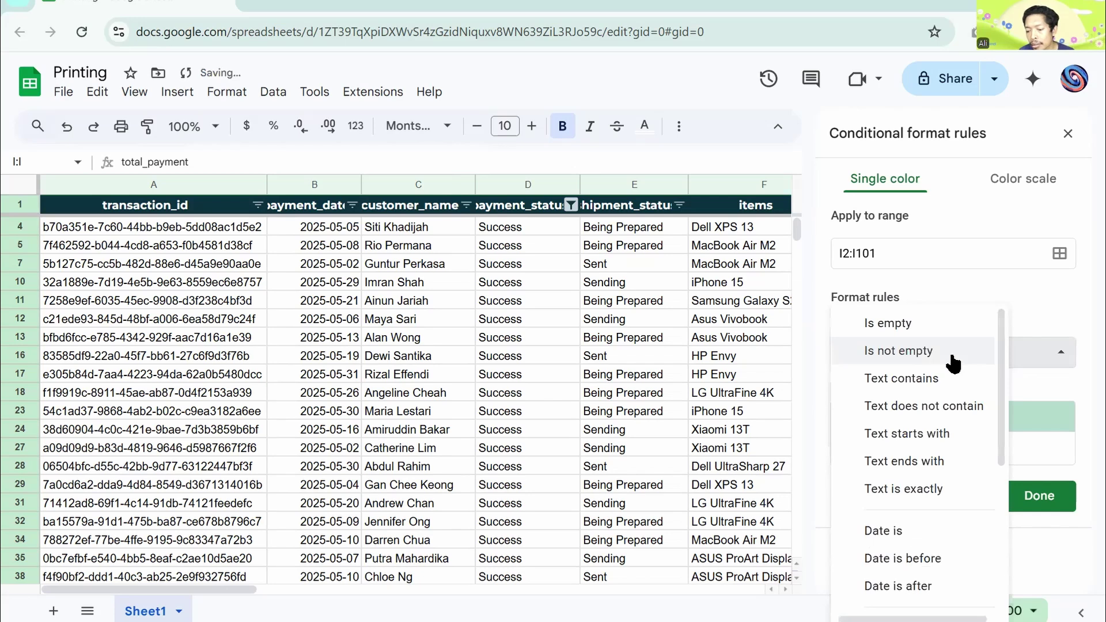
scroll(952, 362, "down", 5)
left_click(938, 360)
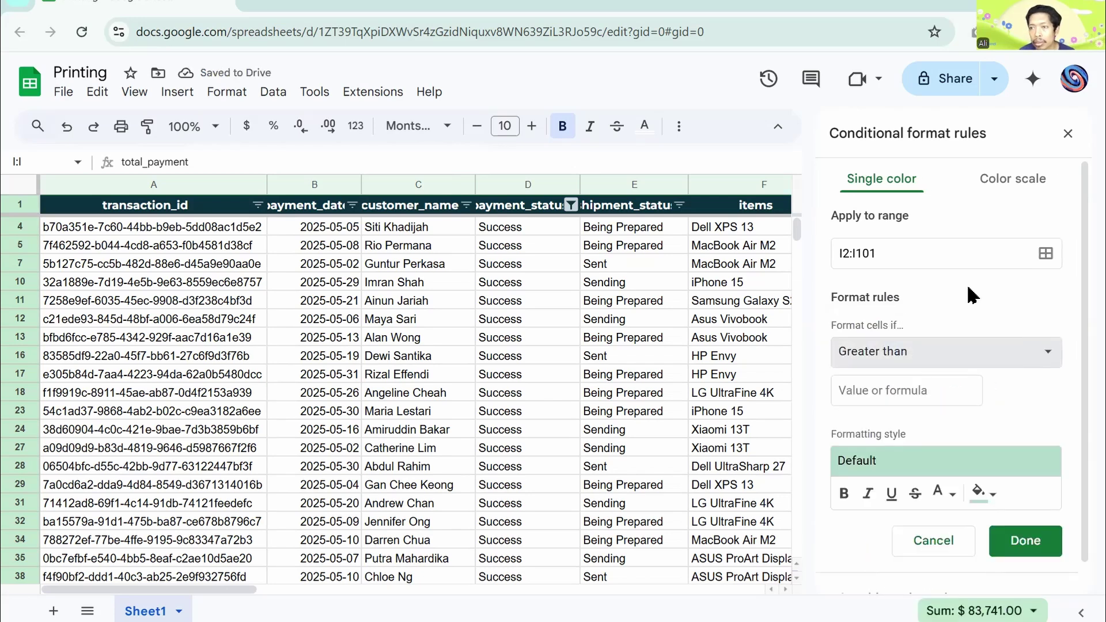
left_click(905, 390)
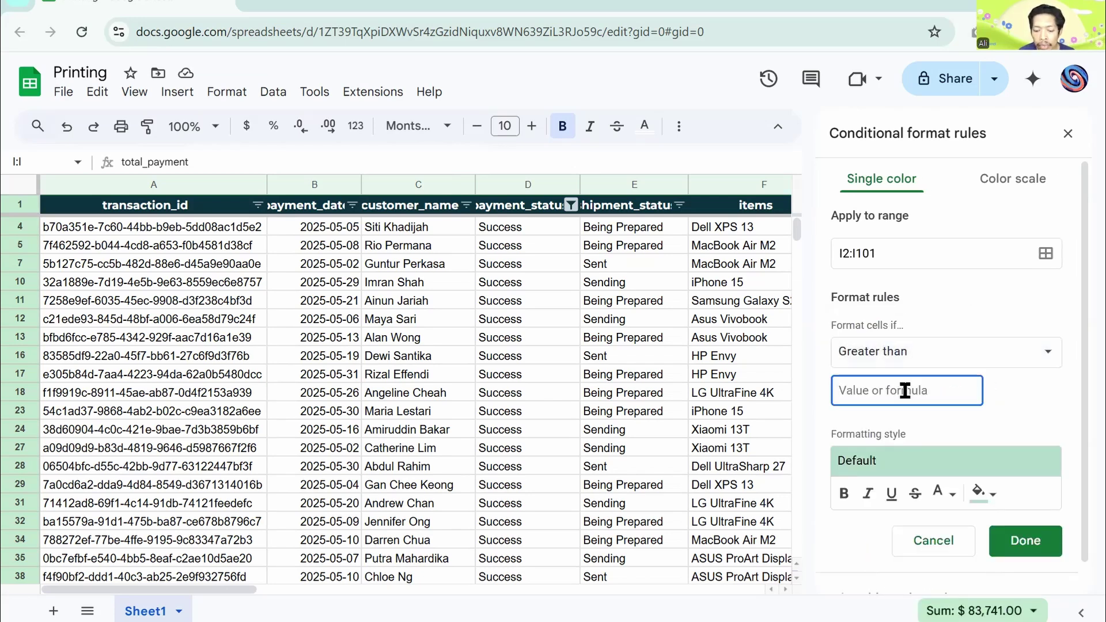
type("3000")
Step: Give the rule a yellow fill color, save it and close the conditional format rules
scroll(931, 404, "down", 1)
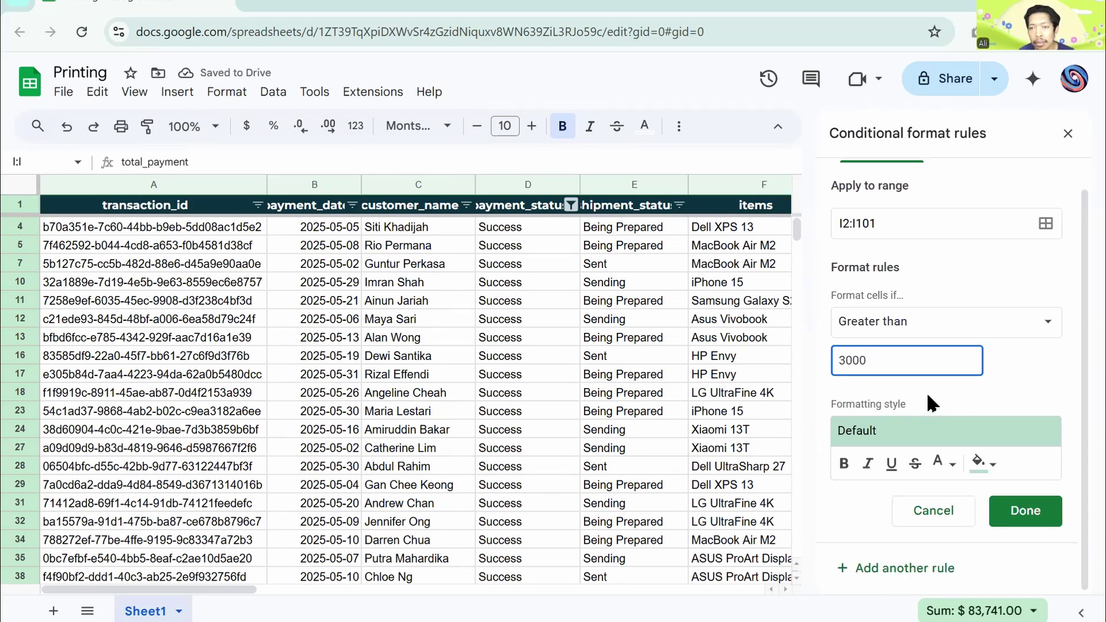
left_click(986, 465)
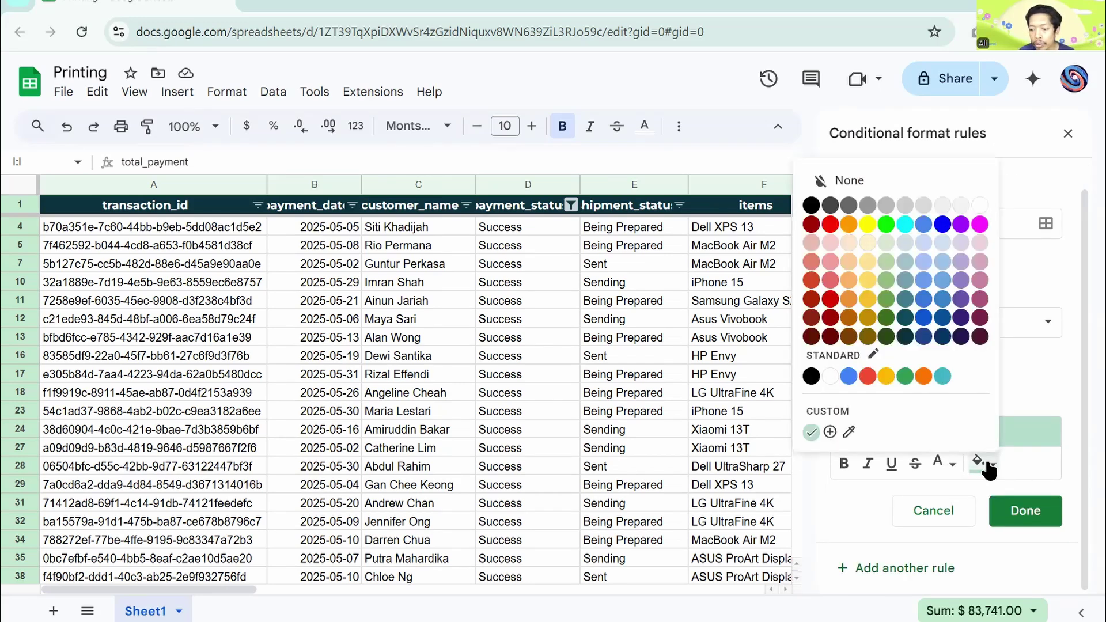
left_click(868, 224)
left_click(1032, 512)
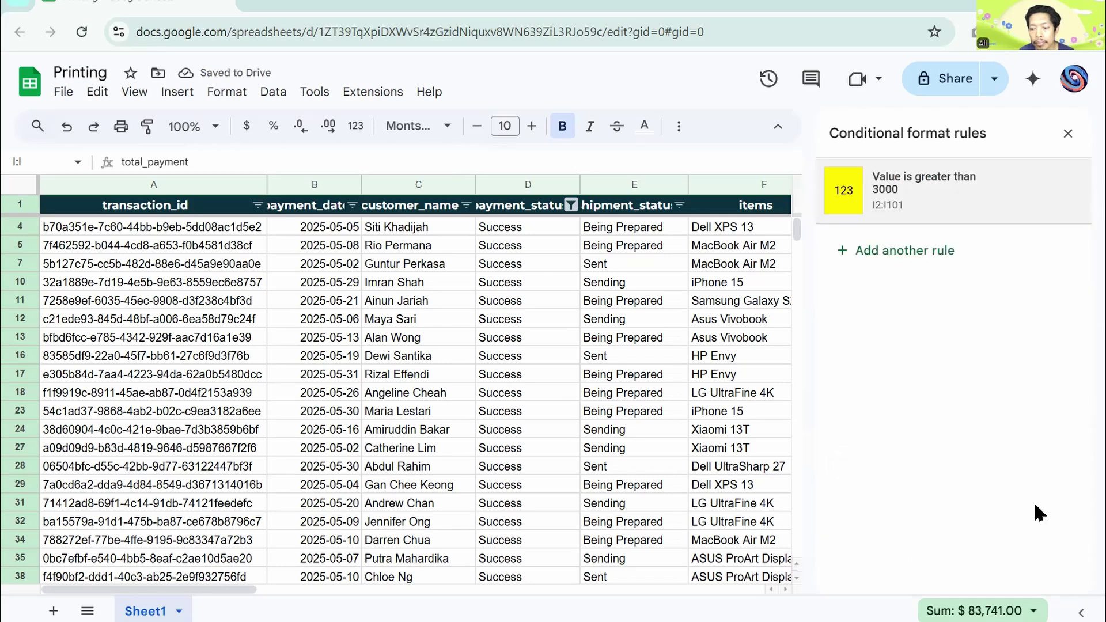
left_click(1069, 133)
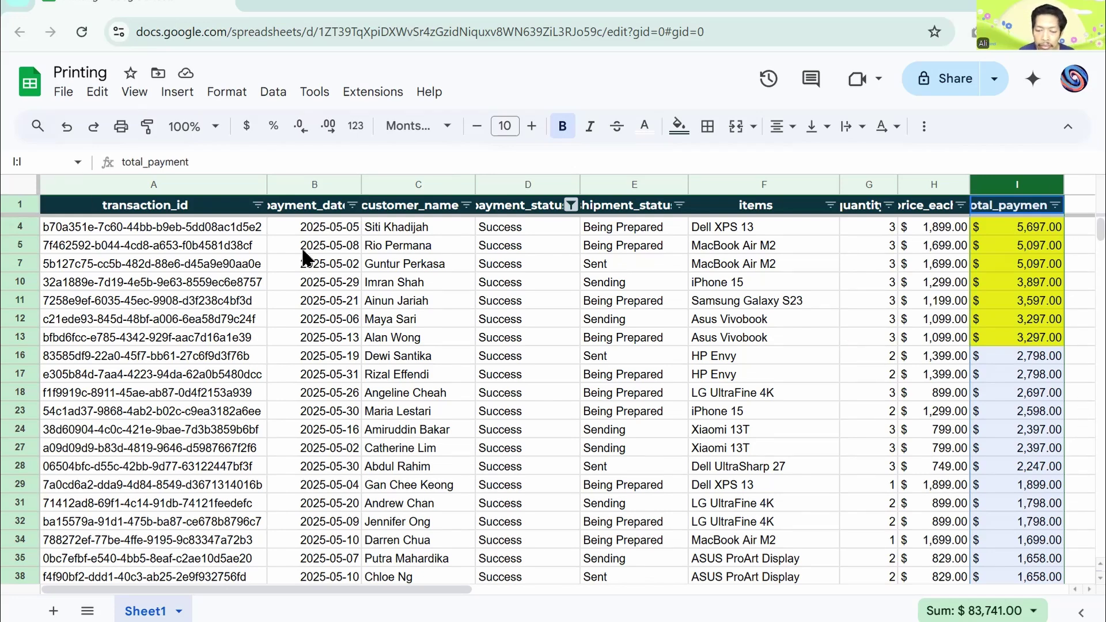
Step: Open the print settings for the current sheet to preview the filtered, highlighted table
key("ctrl+p")
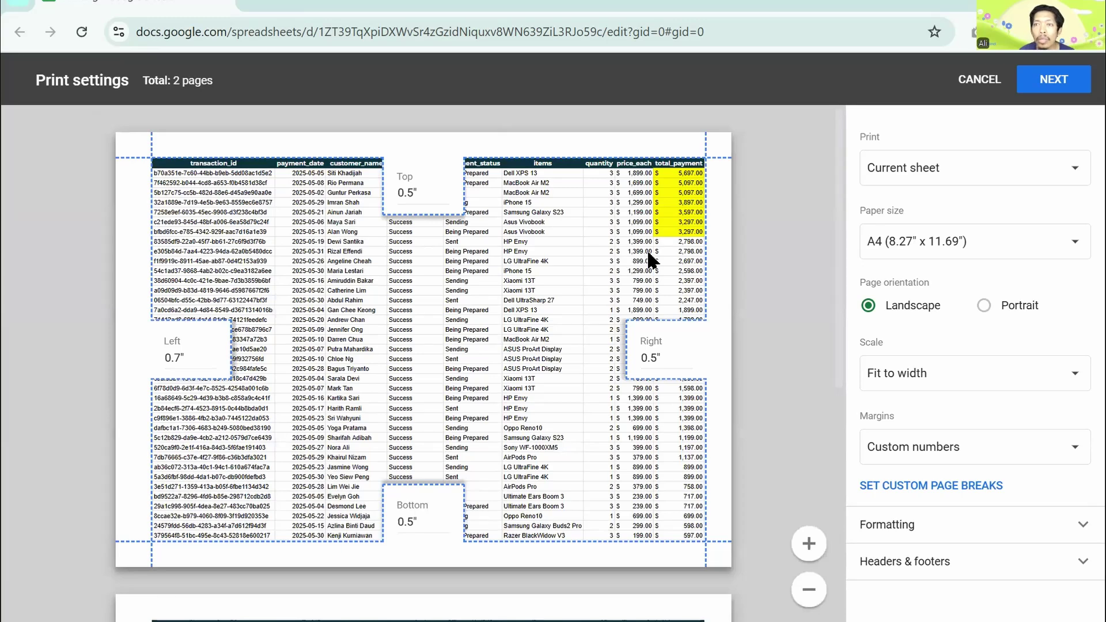